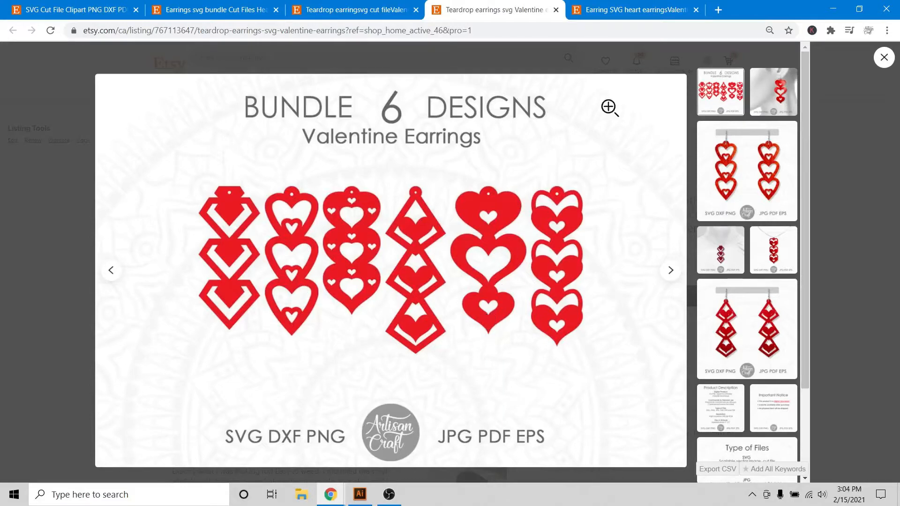
Step: View the heart earrings cut file listing in the browser
{"action": "left_click", "coordinate": [626, 12]}
{"action": "left_click", "coordinate": [412, 301]}
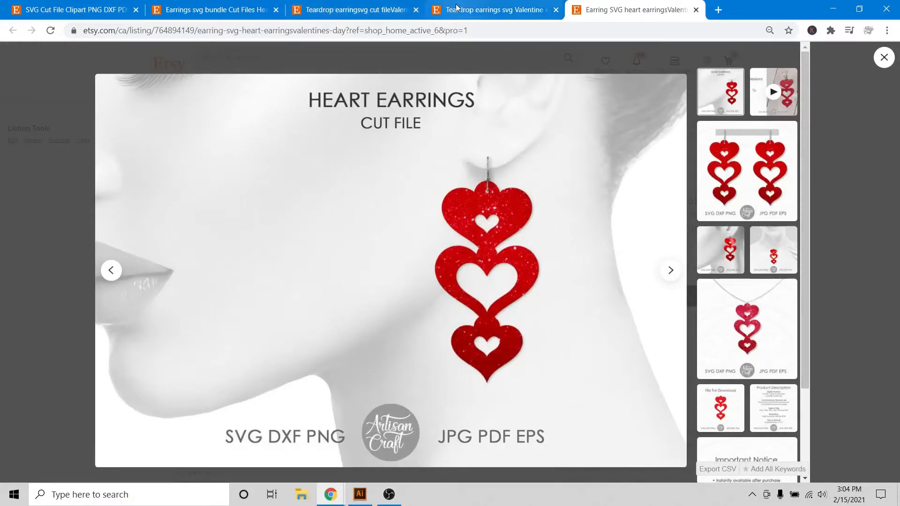
Step: Play the August Wood Crafts testimonial video, pausing to examine the finished wooden earrings, and return to the heart earrings listing
{"action": "left_click", "coordinate": [330, 495]}
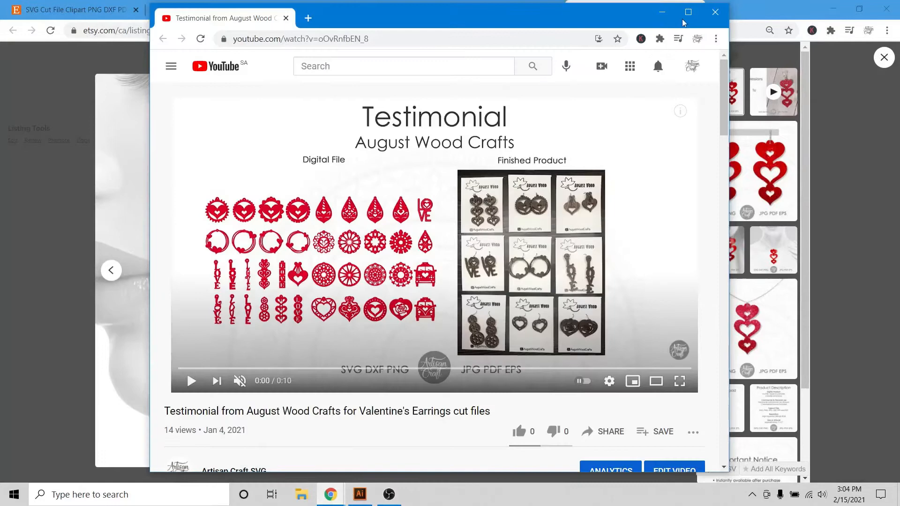
{"action": "left_click", "coordinate": [398, 443]}
{"action": "left_click", "coordinate": [191, 380]}
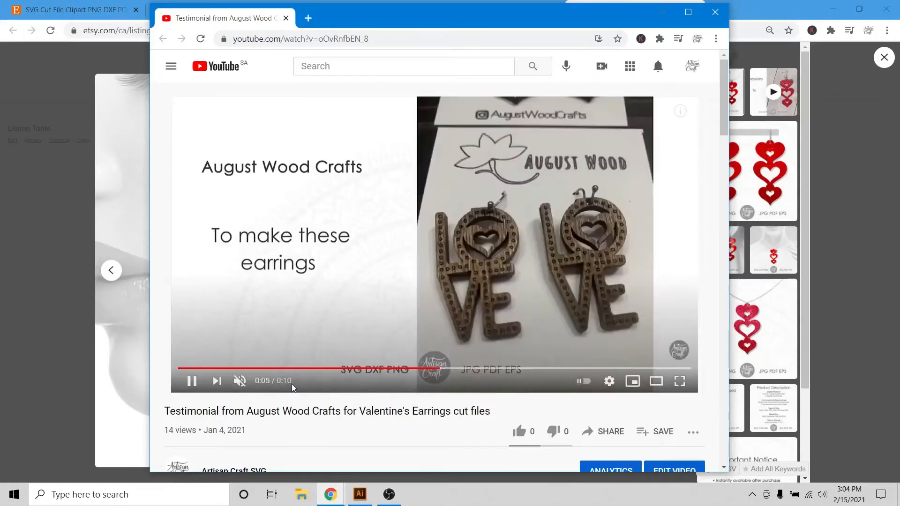
{"action": "left_click", "coordinate": [200, 383]}
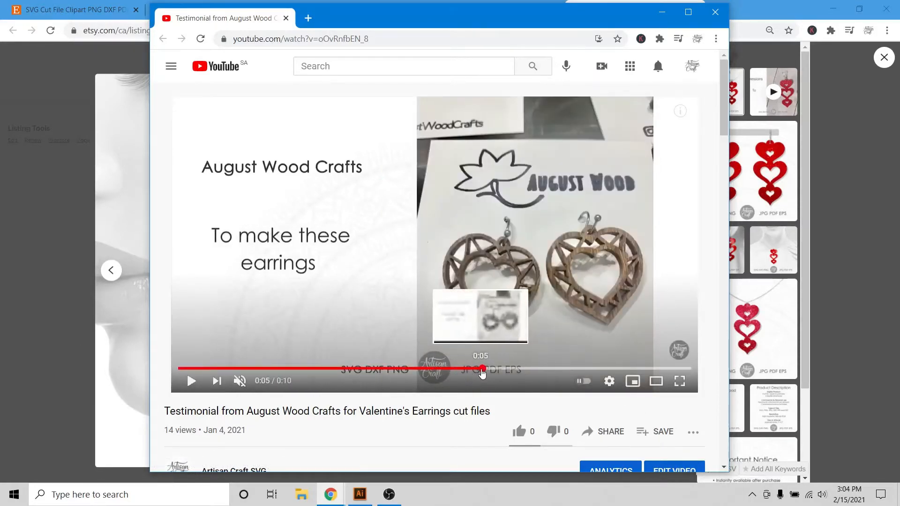
{"action": "left_click_drag", "start_coordinate": [483, 372], "coordinate": [430, 373]}
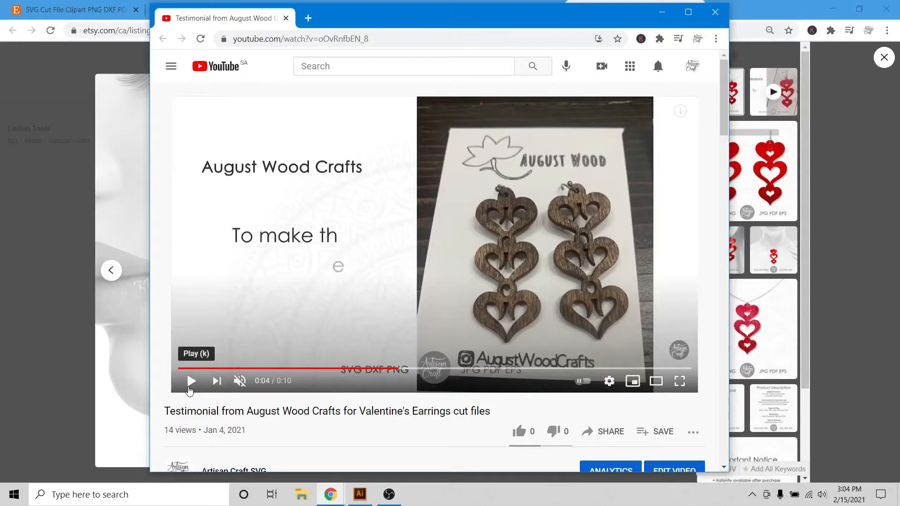
{"action": "left_click", "coordinate": [189, 390]}
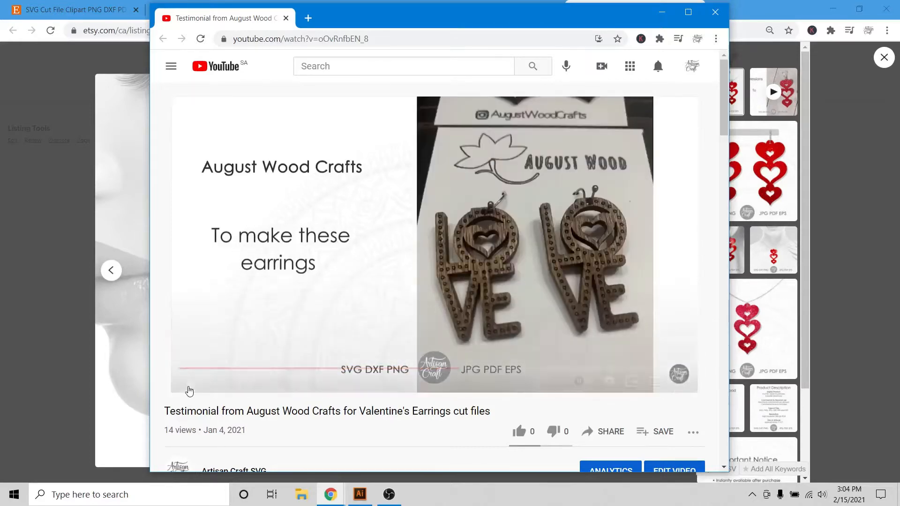
{"action": "left_click", "coordinate": [189, 389]}
{"action": "left_click", "coordinate": [190, 389]}
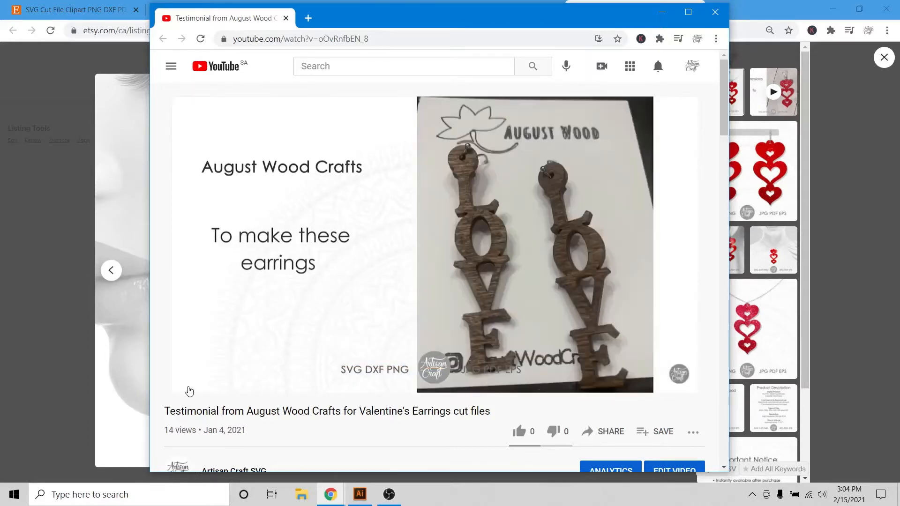
{"action": "left_click", "coordinate": [190, 389]}
{"action": "left_click", "coordinate": [189, 389]}
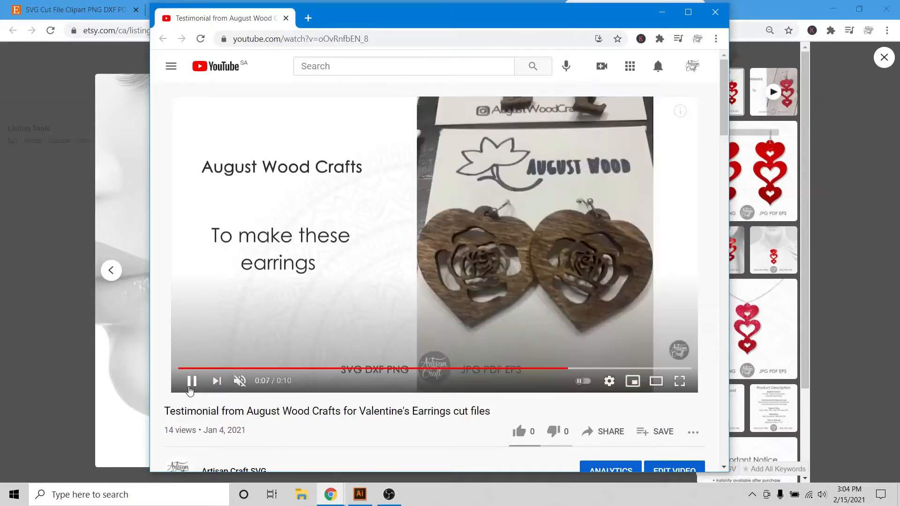
{"action": "left_click", "coordinate": [190, 390]}
{"action": "left_click", "coordinate": [558, 368]}
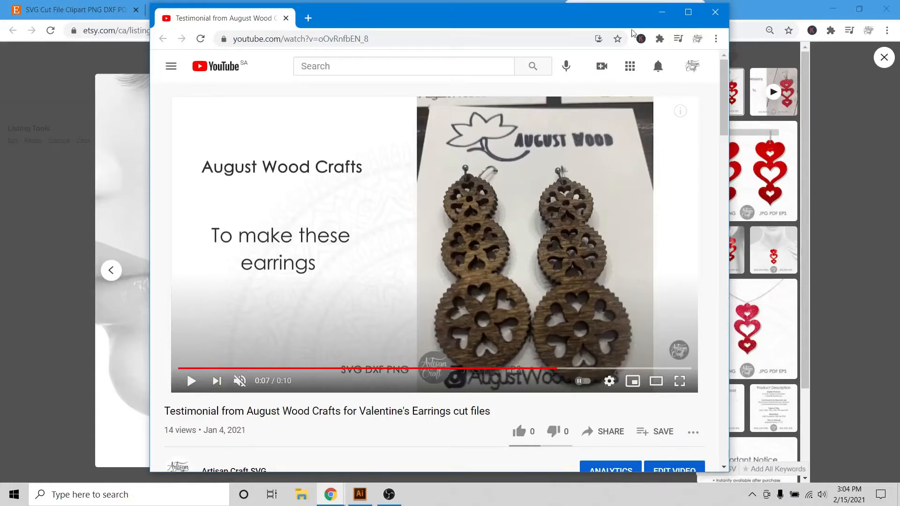
{"action": "left_click", "coordinate": [110, 101]}
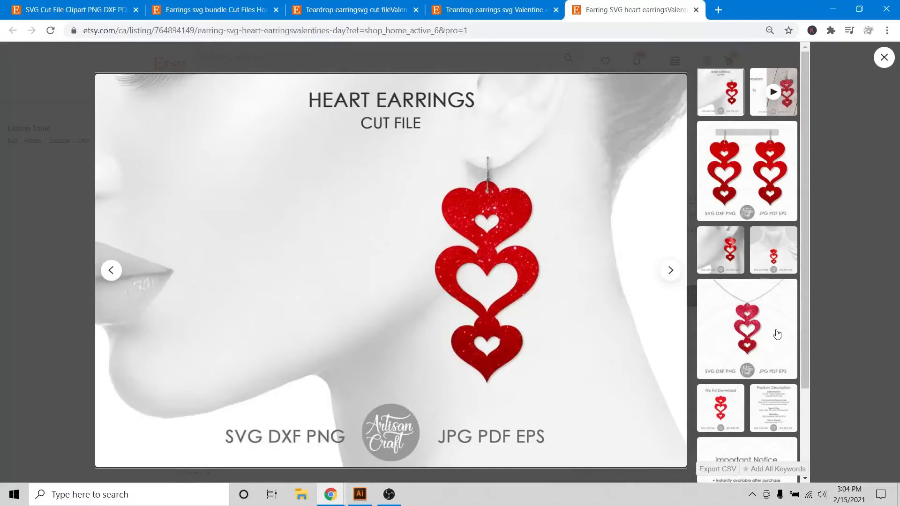
Step: Switch to Illustrator and show the guides layer and the 2x2 layer
{"action": "left_click", "coordinate": [365, 500]}
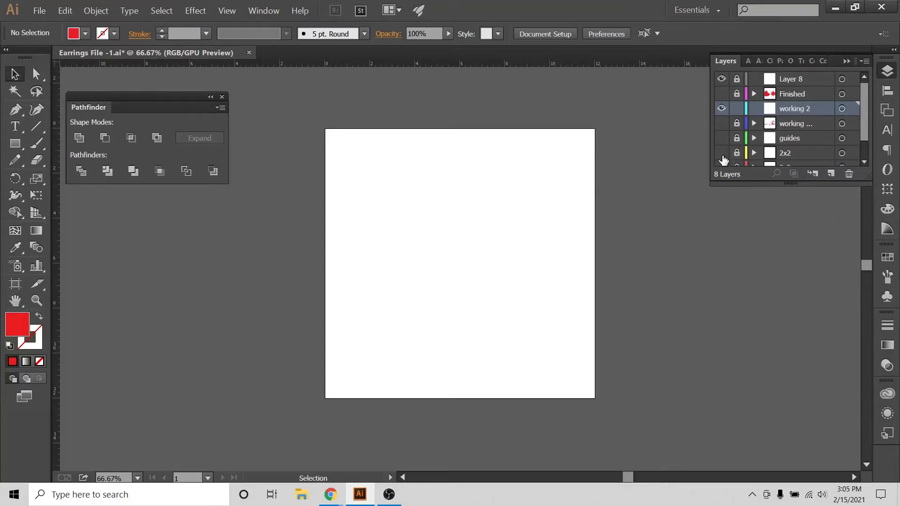
{"action": "left_click", "coordinate": [721, 139]}
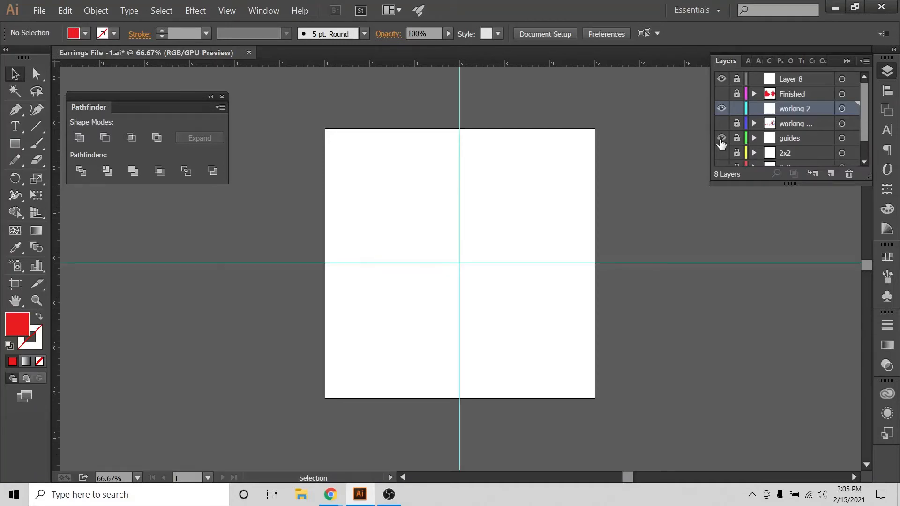
{"action": "key", "text": "ctrl+1"}
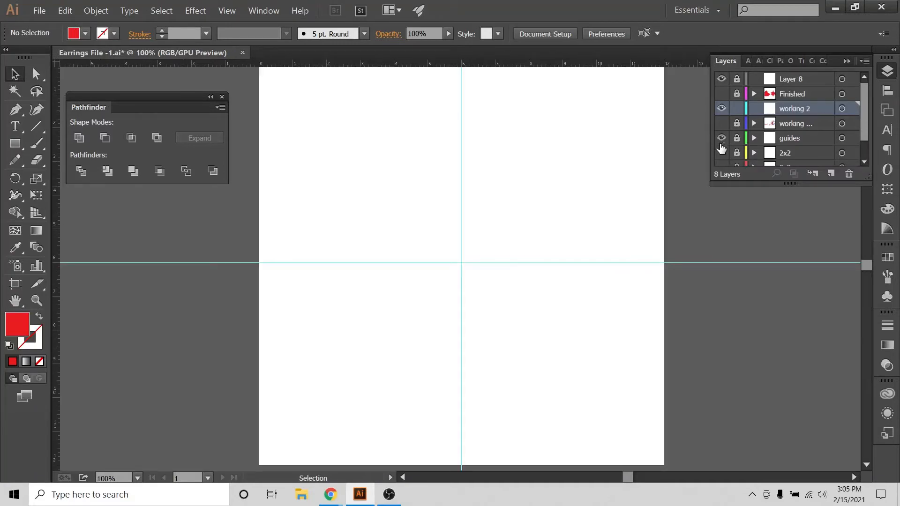
{"action": "left_click", "coordinate": [722, 153]}
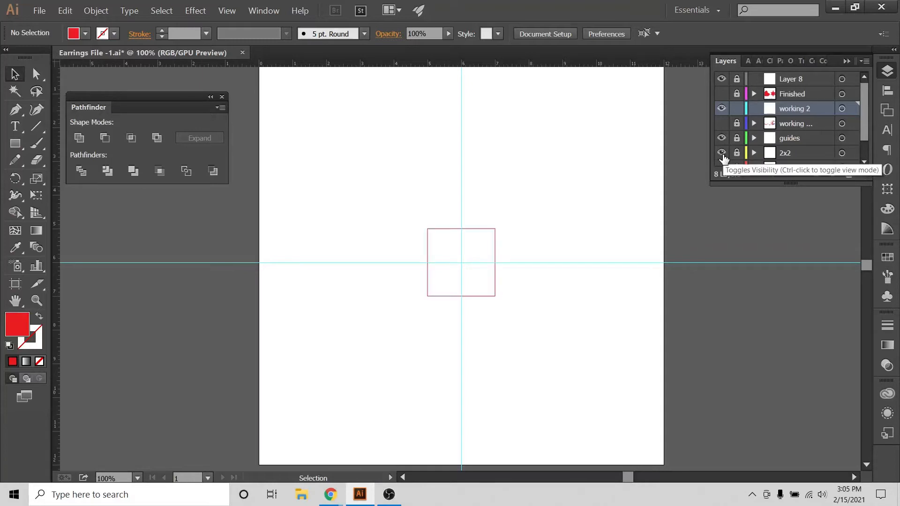
{"action": "key", "text": "ctrl+="}
{"action": "key", "text": "ctrl+="}
{"action": "key", "text": "ctrl+="}
{"action": "key", "text": "ctrl+="}
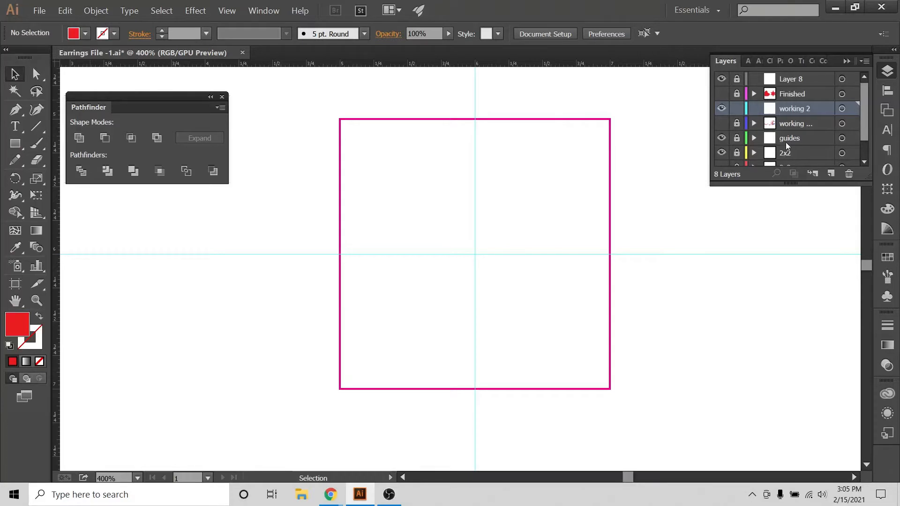
Step: Look over the existing earring shapes on the hidden working layer below working 2, and hide that layer again
{"action": "scroll", "coordinate": [774, 138], "scroll_direction": "down", "scroll_amount": 1}
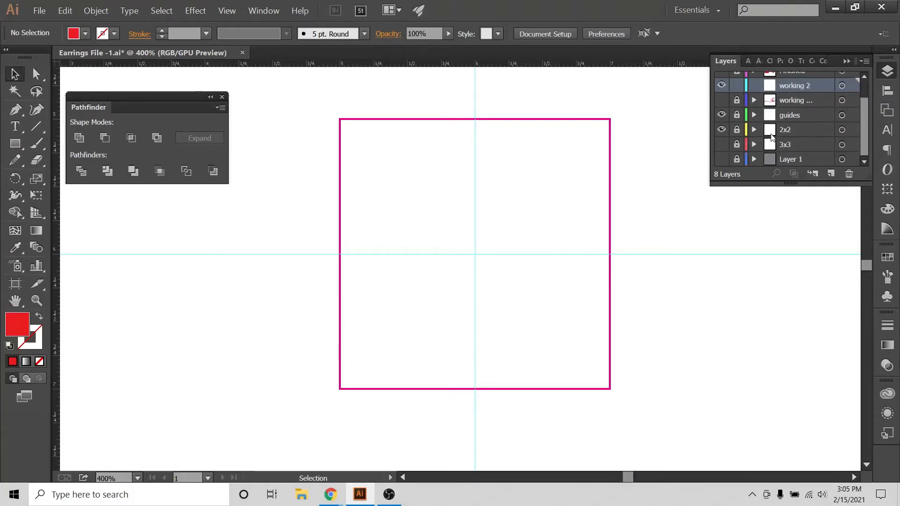
{"action": "key", "text": "ctrl+minus"}
{"action": "key", "text": "ctrl+minus"}
{"action": "key", "text": "ctrl+minus"}
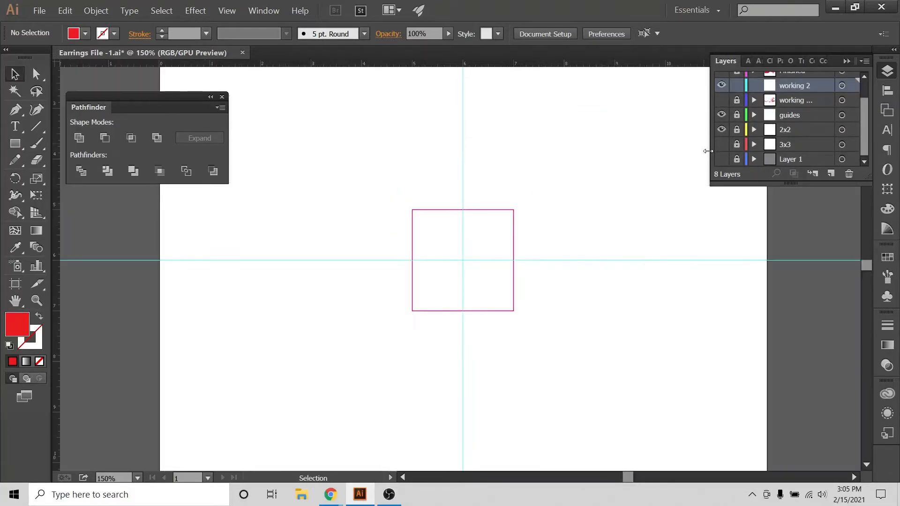
{"action": "left_click", "coordinate": [722, 100]}
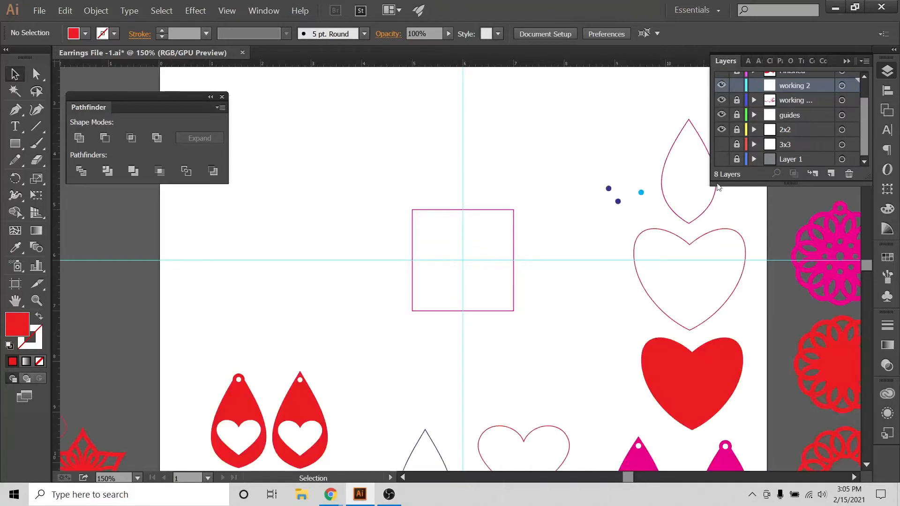
{"action": "scroll", "coordinate": [539, 317], "scroll_direction": "down", "scroll_amount": 2}
{"action": "scroll", "coordinate": [557, 312], "scroll_direction": "up", "scroll_amount": 2}
{"action": "scroll", "coordinate": [557, 312], "scroll_direction": "up", "scroll_amount": 2}
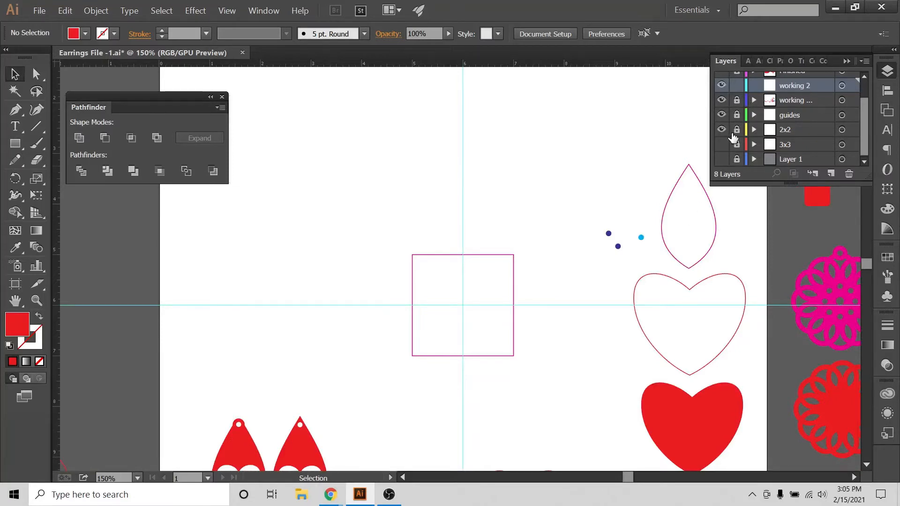
{"action": "key", "text": "ctrl+equal"}
{"action": "key", "text": "ctrl+equal"}
{"action": "key", "text": "ctrl+equal"}
{"action": "scroll", "coordinate": [460, 195], "scroll_direction": "down", "scroll_amount": 3}
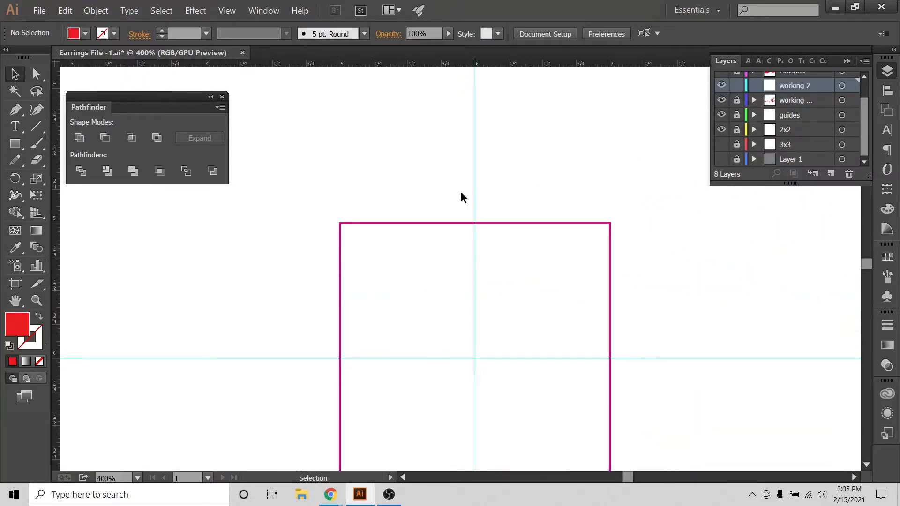
{"action": "left_click", "coordinate": [722, 100]}
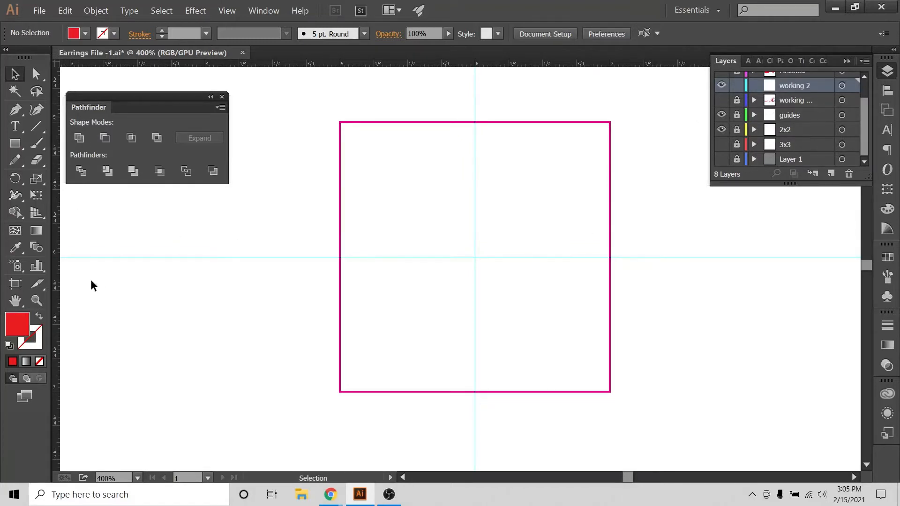
Step: Swap the fill and stroke to get a red outline, and draw half a heart freehand with the Pencil tool beside the vertical guide
{"action": "left_click", "coordinate": [39, 318]}
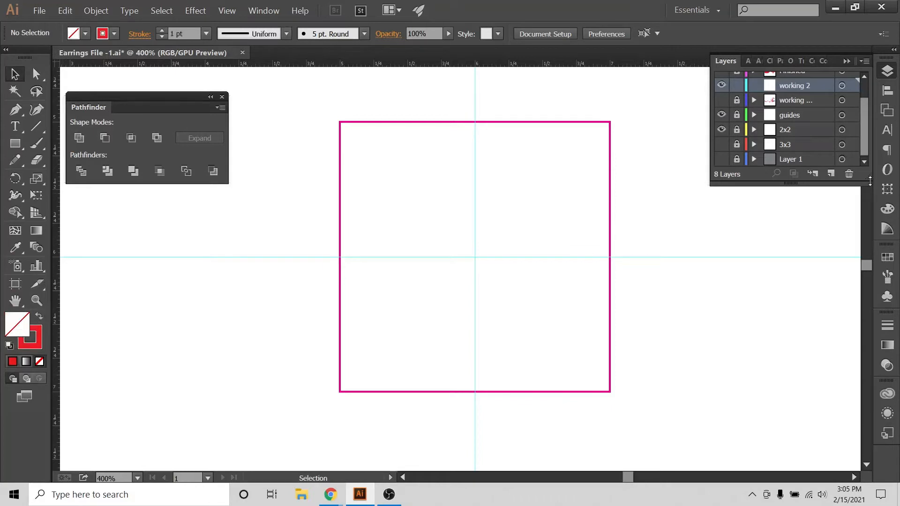
{"action": "left_click", "coordinate": [9, 163]}
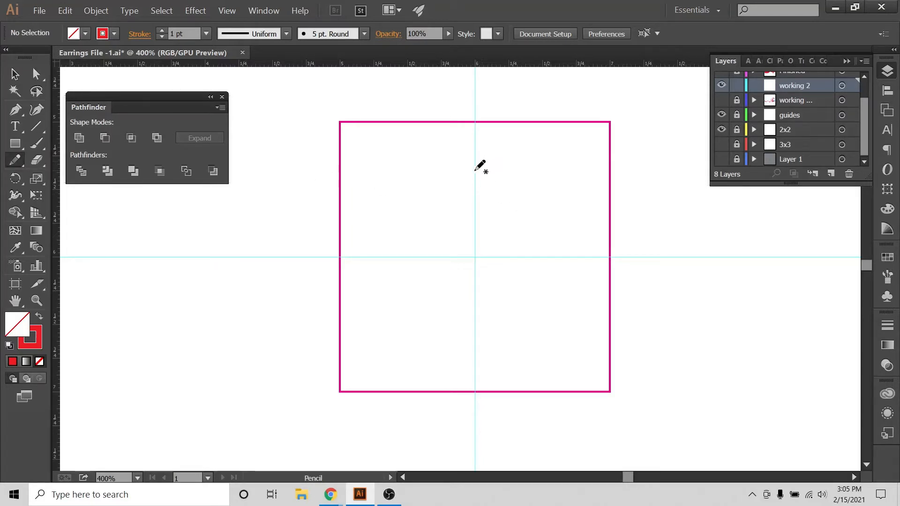
{"action": "mouse_move", "coordinate": [476, 170]}
{"action": "left_mouse_down"}
{"action": "mouse_move", "coordinate": [529, 140]}
{"action": "mouse_move", "coordinate": [565, 159]}
{"action": "mouse_move", "coordinate": [574, 181]}
{"action": "mouse_move", "coordinate": [574, 208]}
{"action": "mouse_move", "coordinate": [471, 319]}
{"action": "left_mouse_up"}
{"action": "key", "text": "v"}
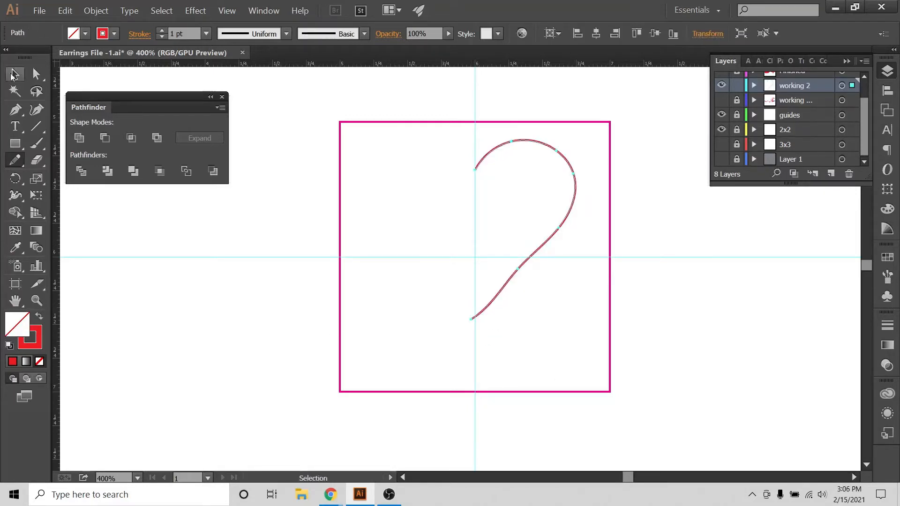
Step: Examine the anchor points along the half-heart path
{"action": "left_click", "coordinate": [468, 143]}
{"action": "left_click", "coordinate": [499, 190]}
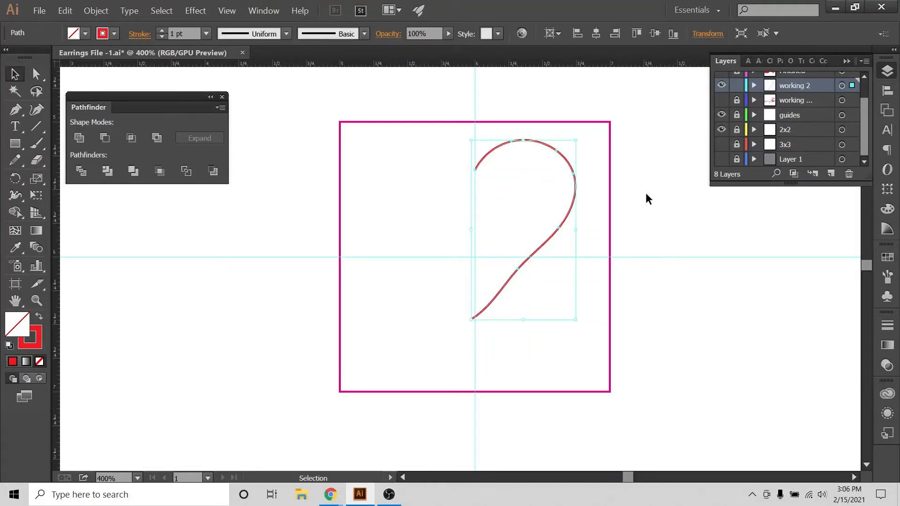
{"action": "key", "text": "ctrl+="}
{"action": "scroll", "coordinate": [654, 258], "scroll_direction": "up", "scroll_amount": 2}
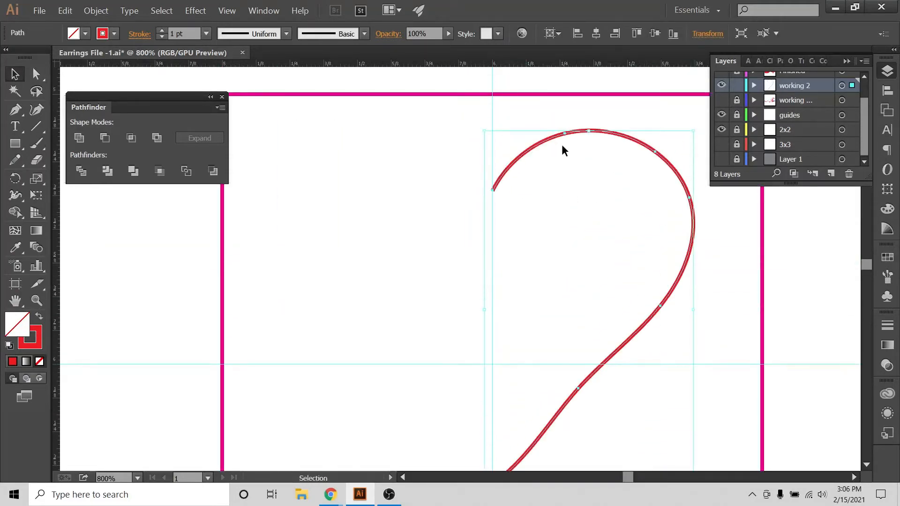
{"action": "left_click", "coordinate": [557, 189]}
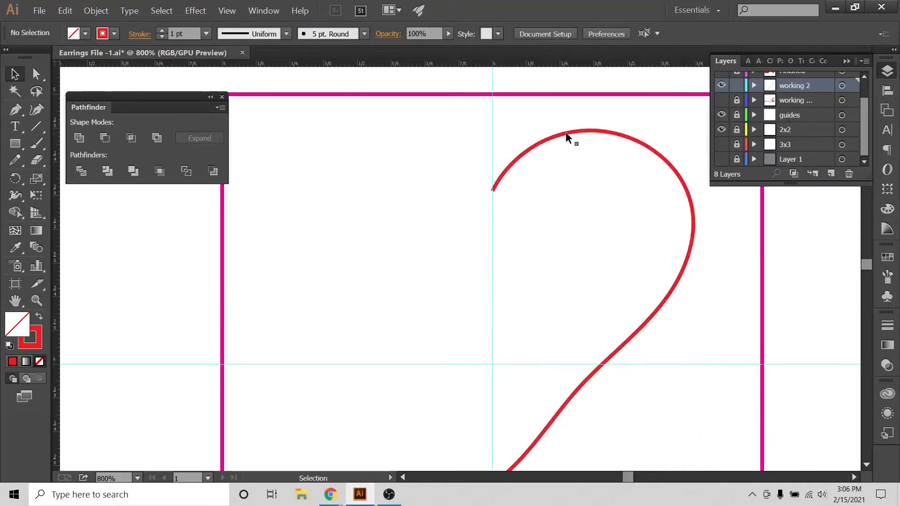
{"action": "left_click", "coordinate": [565, 138]}
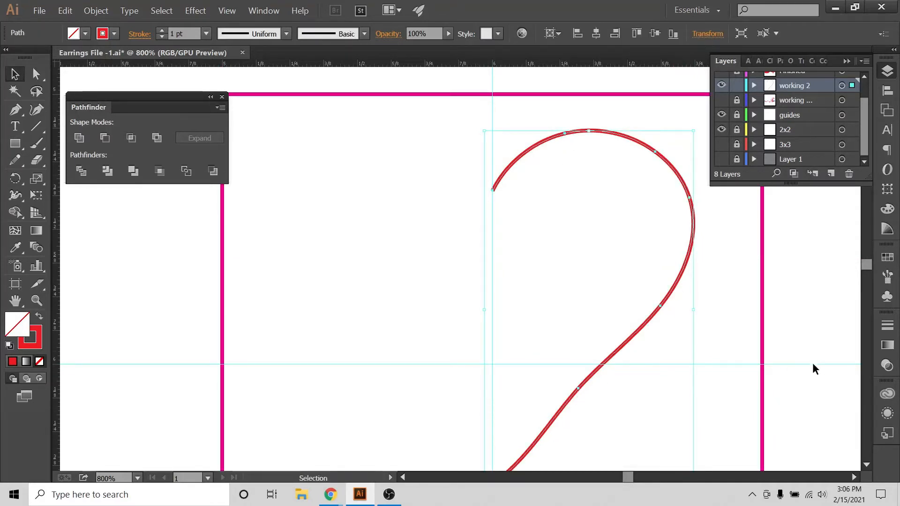
{"action": "scroll", "coordinate": [800, 390], "scroll_direction": "down", "scroll_amount": 3}
{"action": "key", "text": "ctrl+minus"}
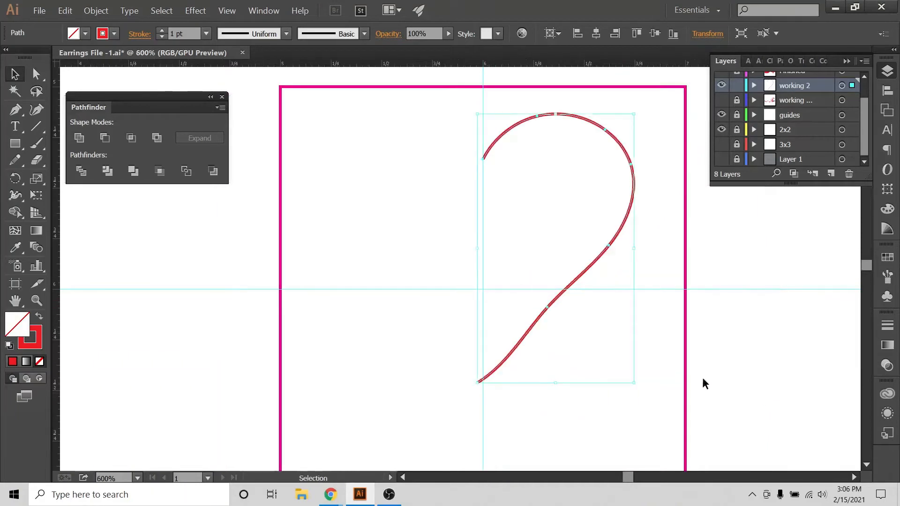
Step: Simplify the half-heart path with 50% curve precision and a 0° angle threshold, previewing the result
{"action": "left_click", "coordinate": [101, 12]}
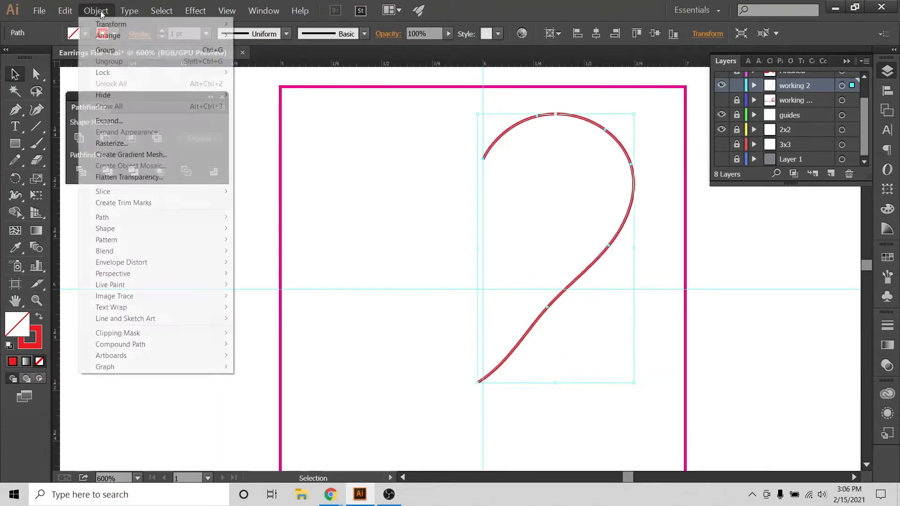
{"action": "mouse_move", "coordinate": [129, 218]}
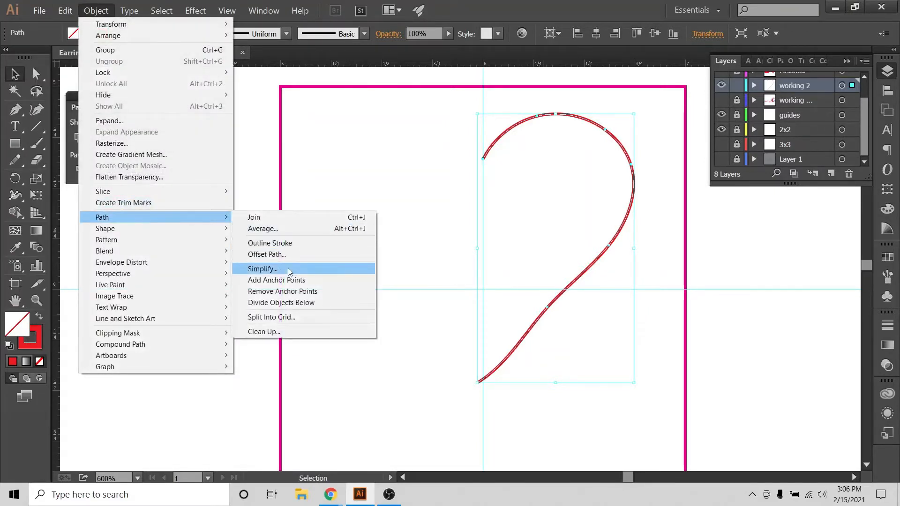
{"action": "left_click", "coordinate": [300, 266]}
{"action": "left_click", "coordinate": [661, 233]}
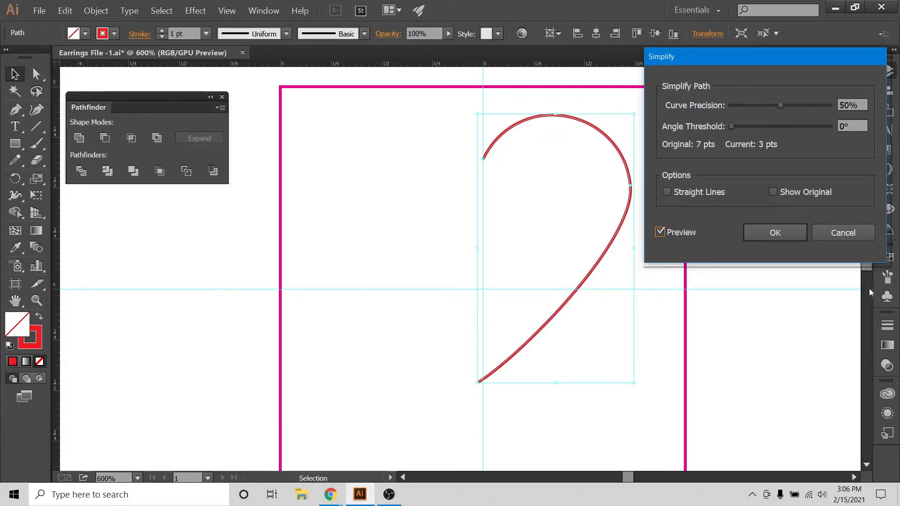
{"action": "left_click", "coordinate": [772, 233]}
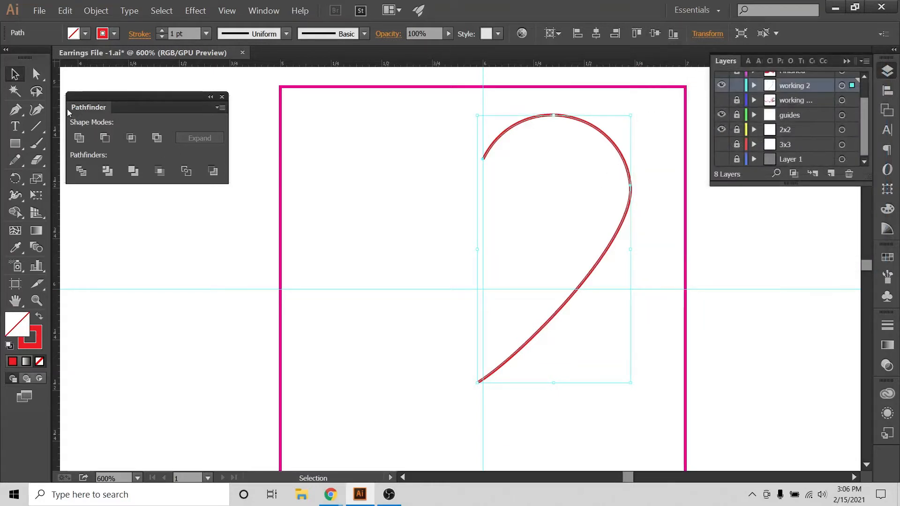
Step: Move the half-heart path slightly so its lower end sits on the vertical guide, and deselect it
{"action": "mouse_move", "coordinate": [631, 188]}
{"action": "left_mouse_down"}
{"action": "mouse_move", "coordinate": [647, 203]}
{"action": "mouse_move", "coordinate": [636, 196]}
{"action": "left_mouse_up"}
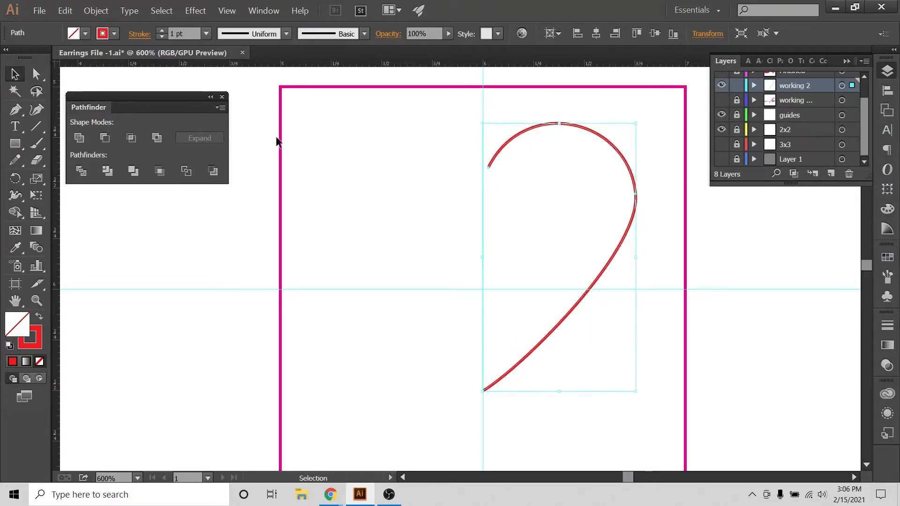
{"action": "left_click", "coordinate": [404, 137]}
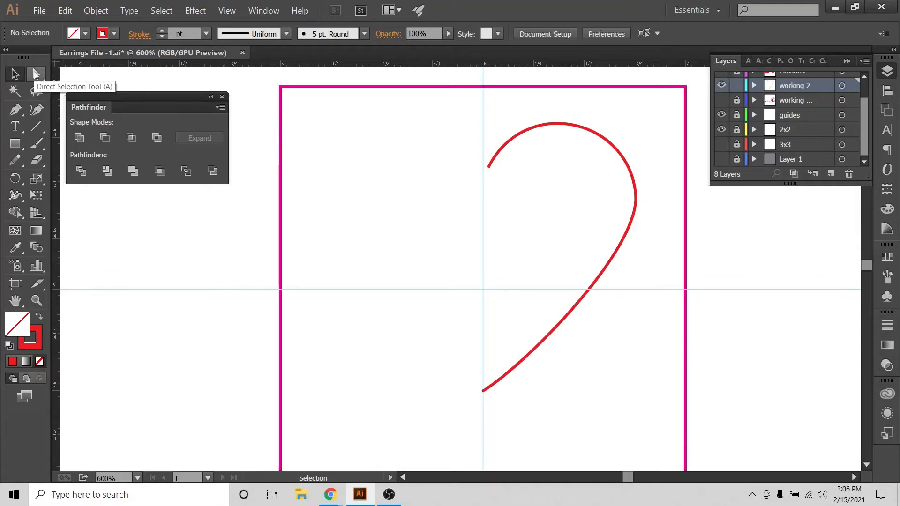
Step: Align the half heart's upper and lower end anchor points horizontally at their centre on the vertical guide, and deselect the path
{"action": "left_click", "coordinate": [495, 158]}
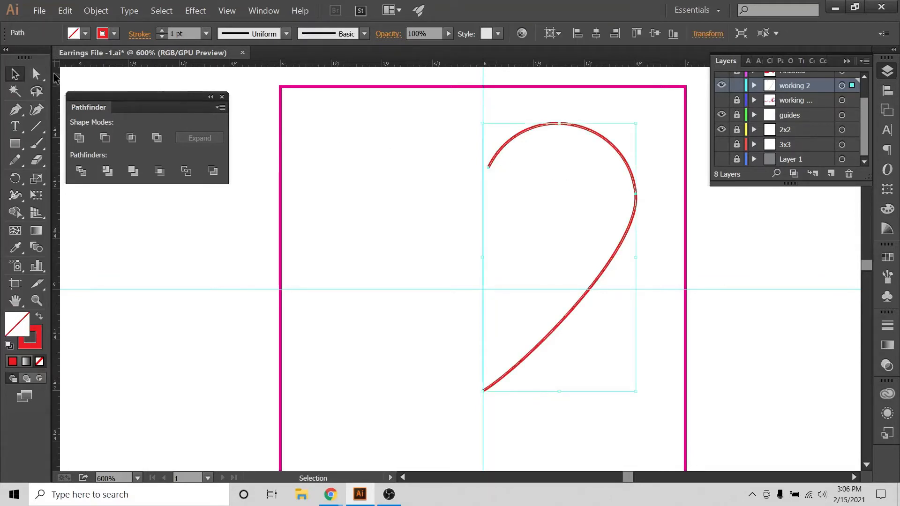
{"action": "left_click", "coordinate": [37, 74]}
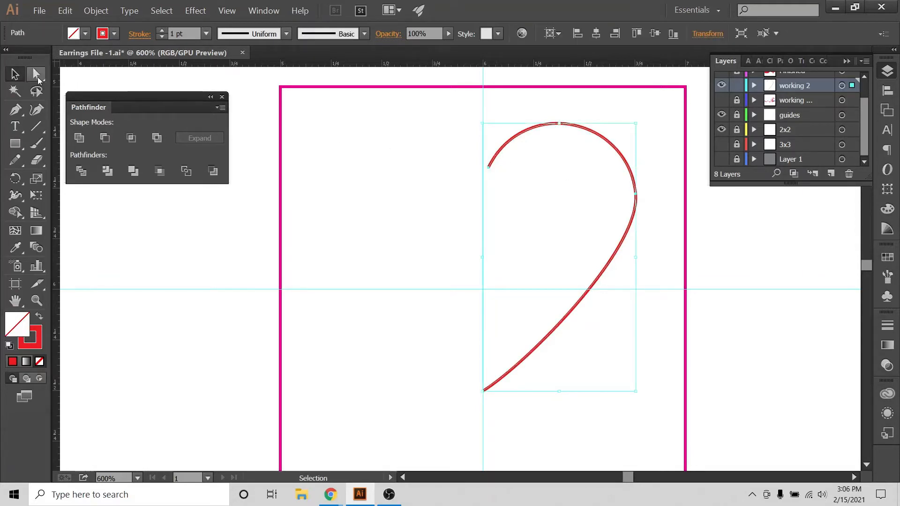
{"action": "left_click", "coordinate": [488, 168]}
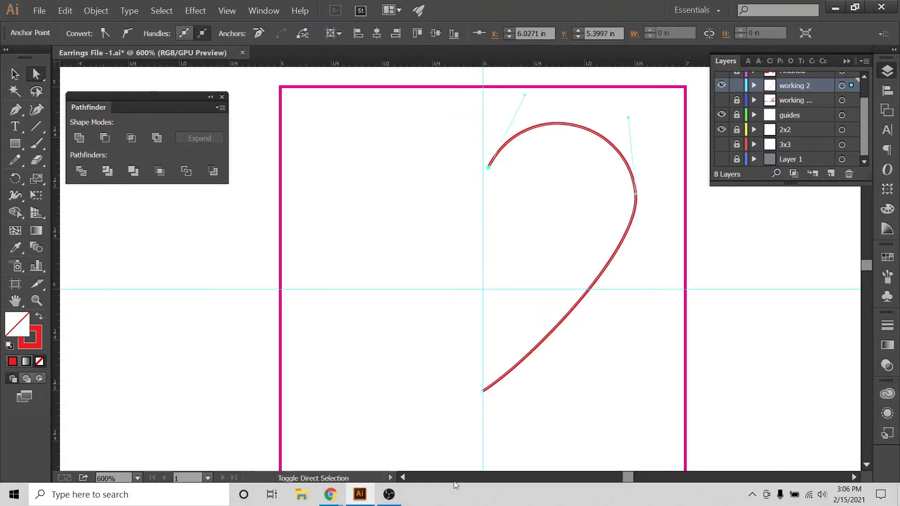
{"action": "left_click", "coordinate": [483, 393], "text": "shift"}
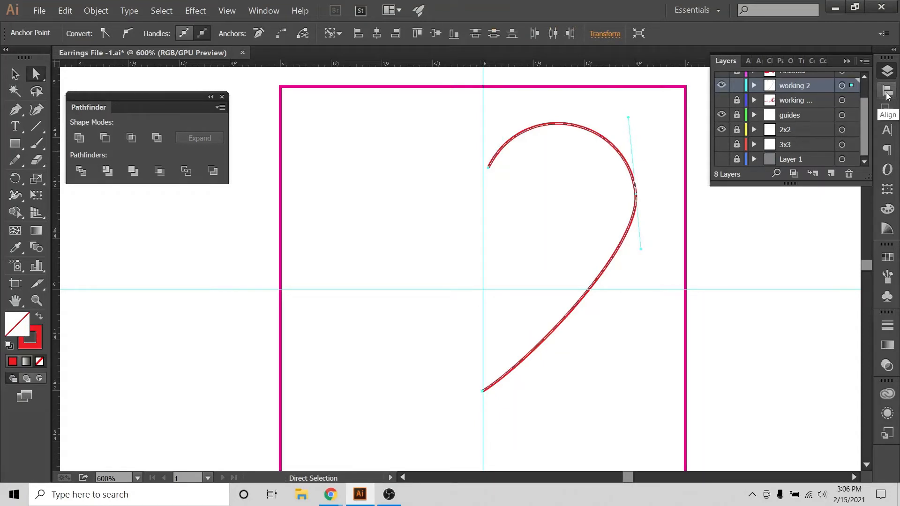
{"action": "left_click", "coordinate": [888, 94]}
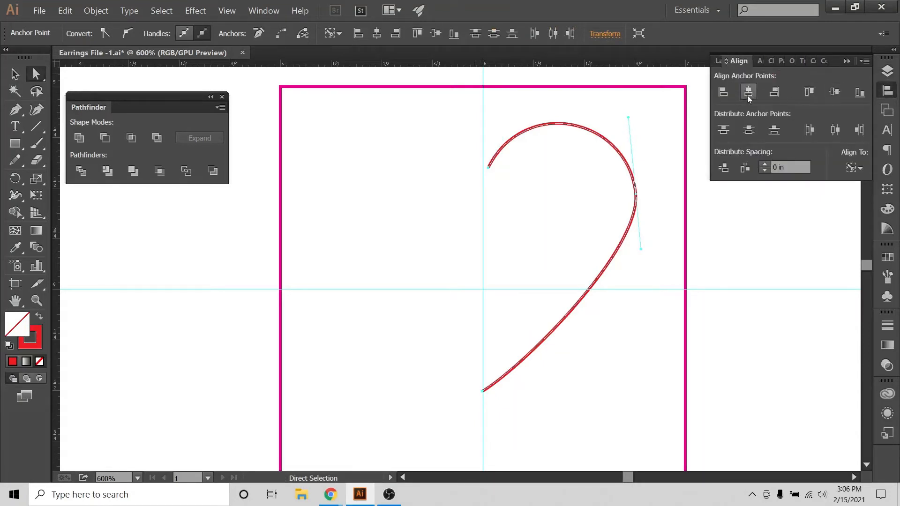
{"action": "left_click", "coordinate": [752, 96]}
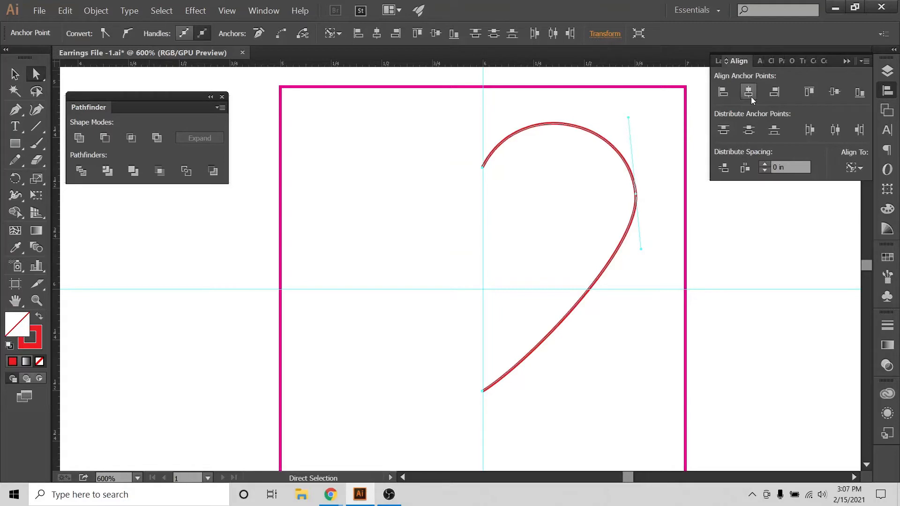
{"action": "left_click", "coordinate": [13, 74]}
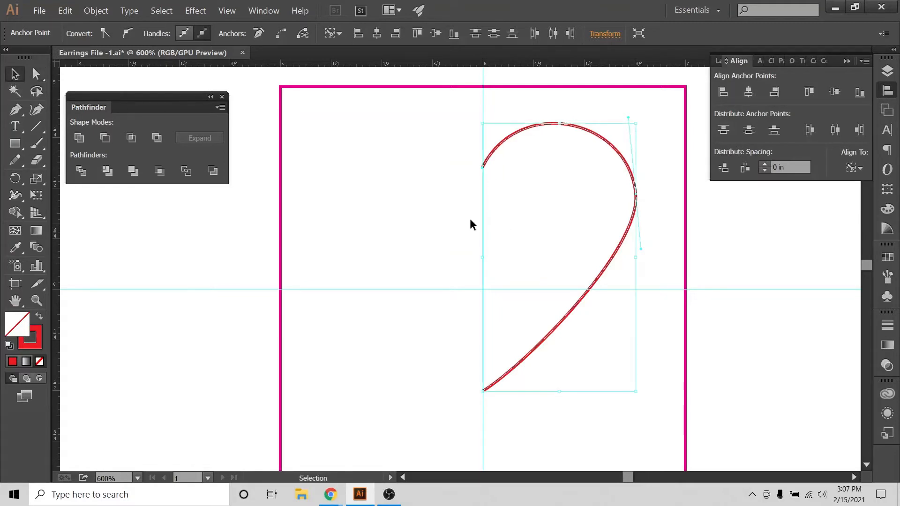
{"action": "left_click", "coordinate": [449, 217]}
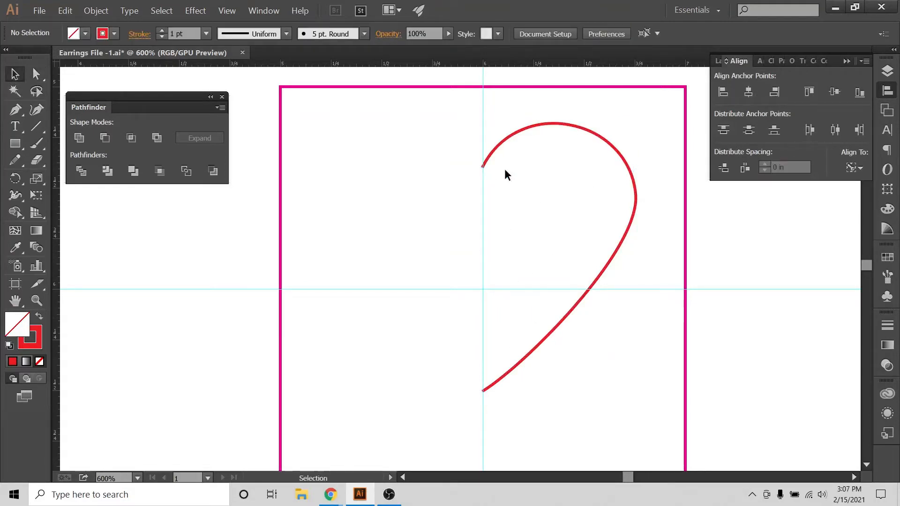
Step: Reflect the half-heart path left to right as a copy, keeping the original half in place
{"action": "left_click_drag", "start_coordinate": [503, 127], "coordinate": [528, 188]}
{"action": "right_click", "coordinate": [641, 205]}
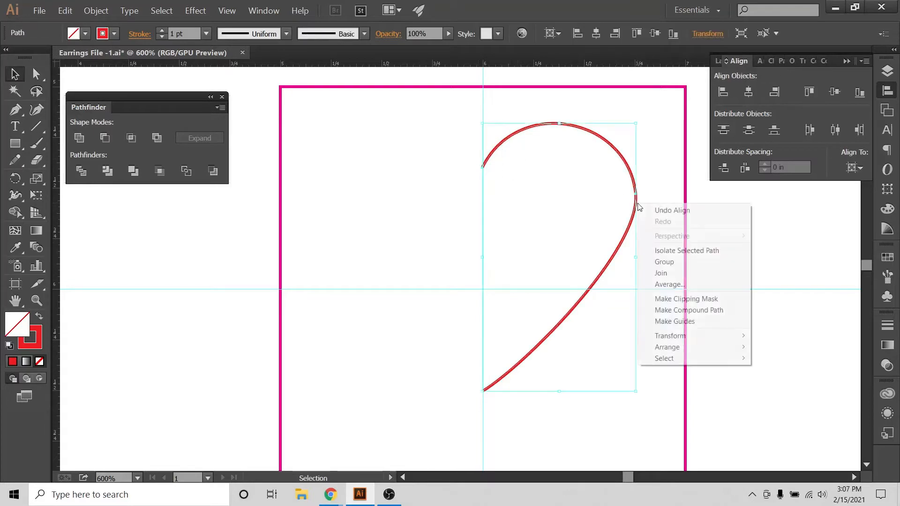
{"action": "mouse_move", "coordinate": [715, 341]}
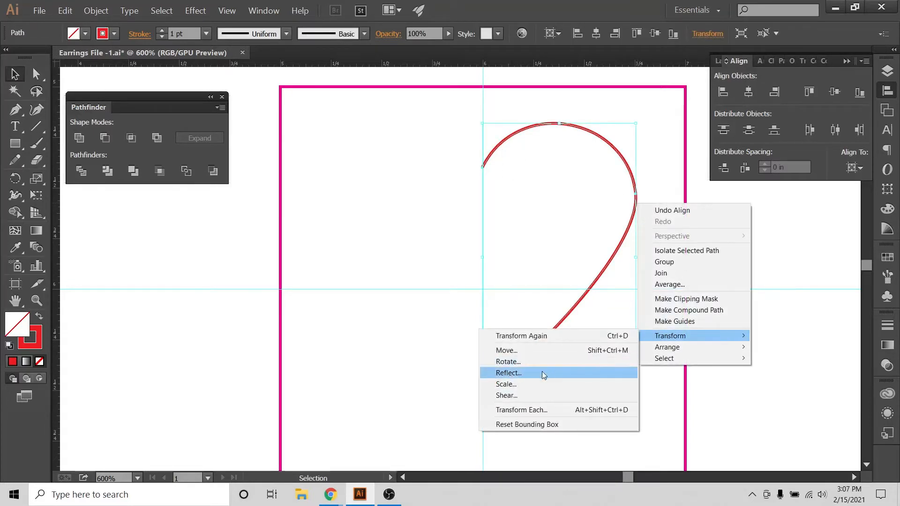
{"action": "left_click", "coordinate": [509, 373]}
{"action": "left_click", "coordinate": [636, 386]}
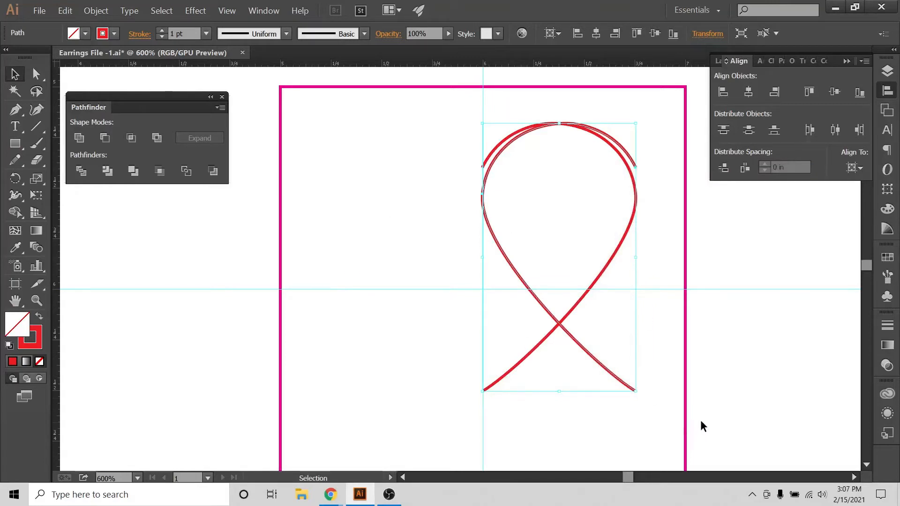
Step: Nudge the mirrored copy left until its inner ends meet the original half at the vertical guide
{"action": "key", "text": "Left"}
{"action": "key", "text": "Left"}
{"action": "key", "text": "Left"}
{"action": "key", "text": "Left"}
{"action": "key", "text": "Left"}
{"action": "key", "text": "Left"}
{"action": "key", "text": "Left"}
{"action": "key", "text": "Left"}
{"action": "key", "text": "Left"}
{"action": "key", "text": "Left"}
{"action": "key", "text": "Left"}
{"action": "key", "text": "Left"}
{"action": "key", "text": "Left"}
{"action": "key", "text": "Left"}
{"action": "key", "text": "Left"}
{"action": "key", "text": "Left"}
{"action": "key", "text": "Left"}
{"action": "key", "text": "Left"}
{"action": "key", "text": "Left"}
{"action": "key", "text": "Left"}
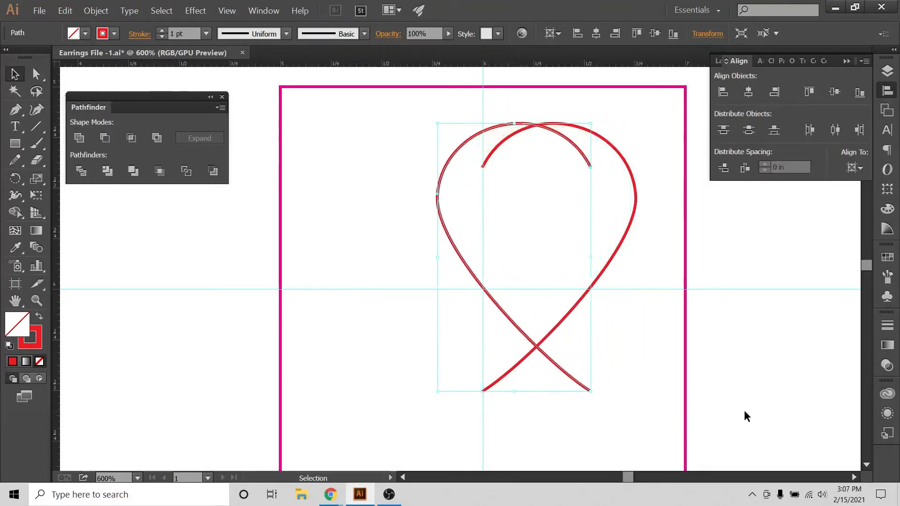
{"action": "key", "text": "Left"}
{"action": "key", "text": "Left"}
{"action": "key", "text": "Left"}
{"action": "key", "text": "Left"}
{"action": "key", "text": "Left"}
{"action": "key", "text": "Left"}
{"action": "key", "text": "Left"}
{"action": "key", "text": "Left"}
{"action": "key", "text": "Left"}
{"action": "key", "text": "Left"}
{"action": "key", "text": "Left"}
{"action": "key", "text": "Left"}
{"action": "key", "text": "Left"}
{"action": "key", "text": "Left"}
{"action": "key", "text": "Left"}
{"action": "key", "text": "Left"}
{"action": "key", "text": "Left"}
{"action": "key", "text": "Left"}
{"action": "key", "text": "Left"}
{"action": "key", "text": "Left"}
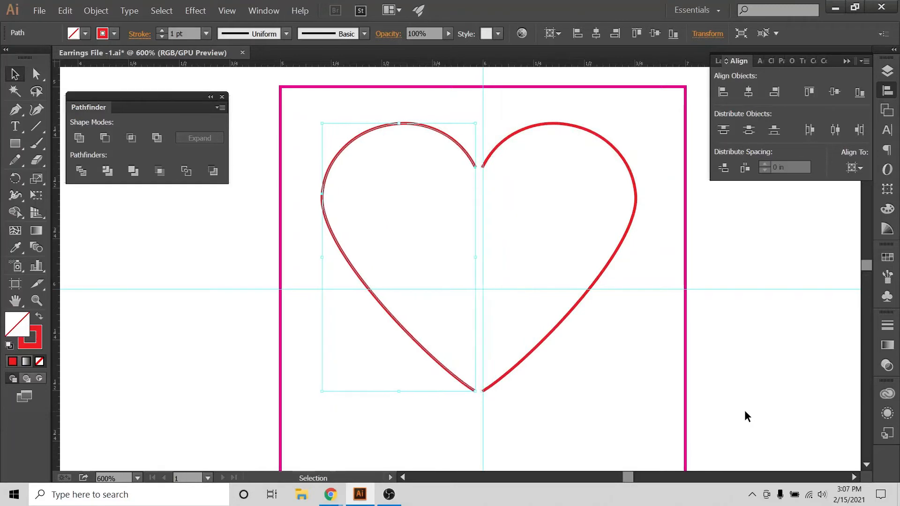
{"action": "key", "text": "Right"}
{"action": "key", "text": "Right"}
{"action": "key", "text": "Right"}
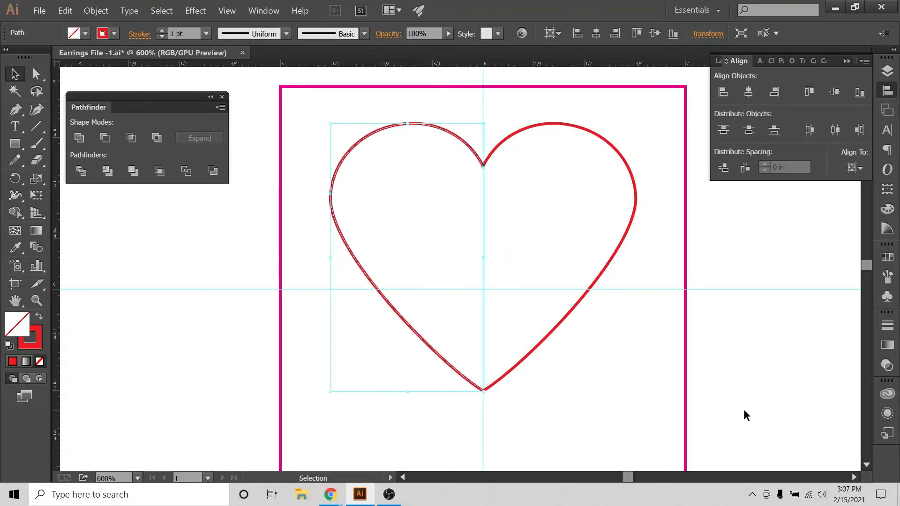
{"action": "key", "text": "Left"}
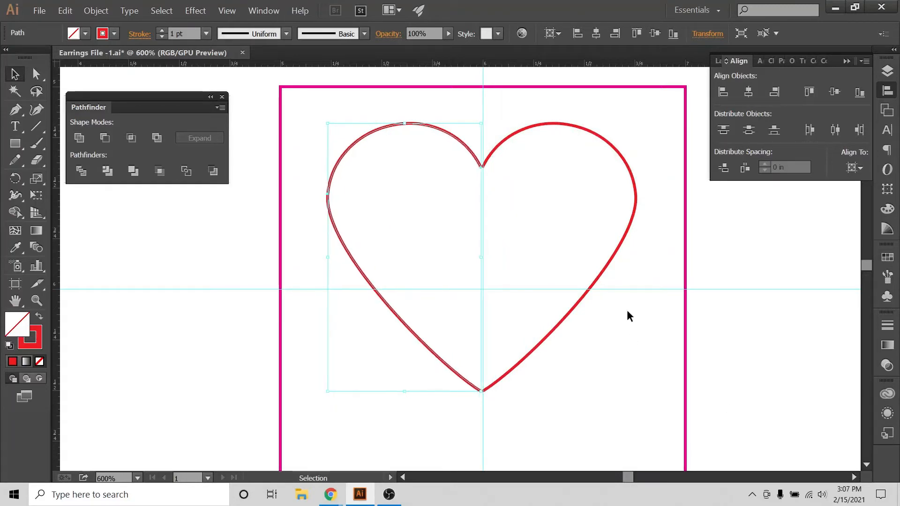
Step: Hide the guides layer and nudge the heart's left half slightly left, leaving a small gap between the two halves
{"action": "left_click", "coordinate": [888, 71]}
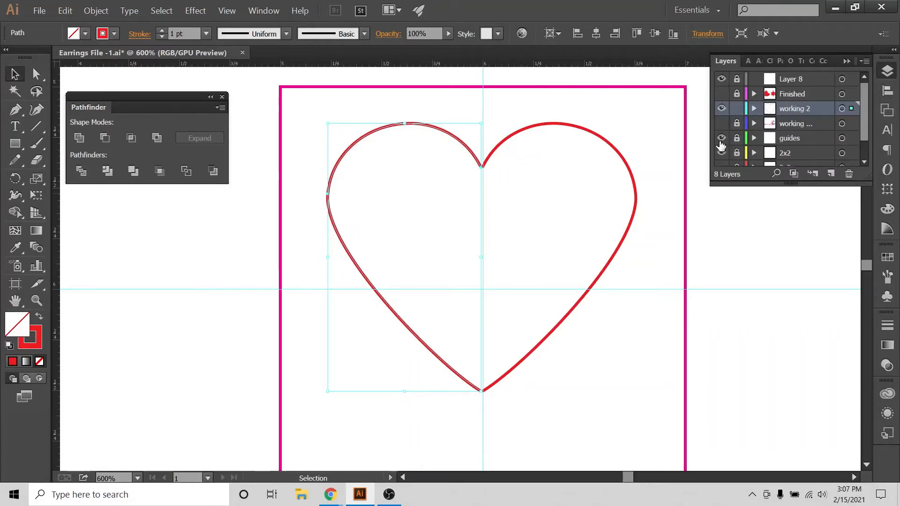
{"action": "left_click", "coordinate": [721, 138]}
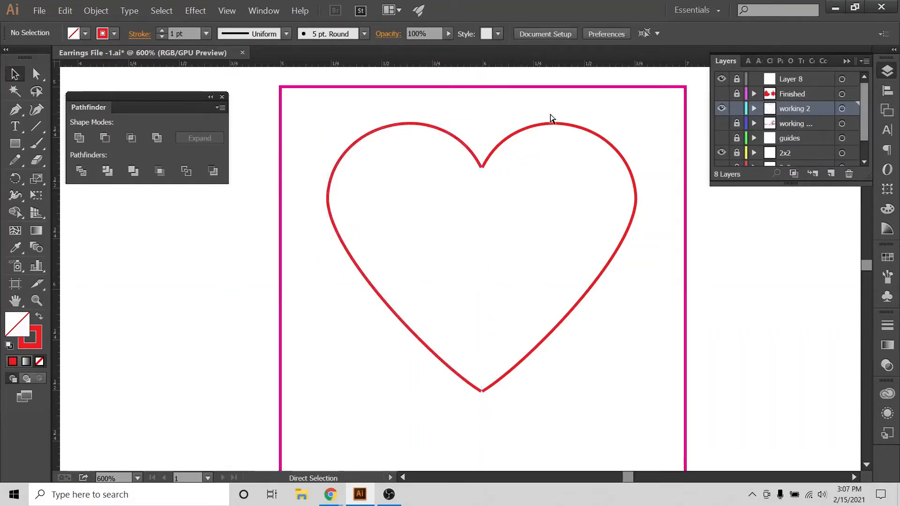
{"action": "key", "text": "ctrl+equal"}
{"action": "key", "text": "ctrl+equal"}
{"action": "left_click", "coordinate": [476, 121]}
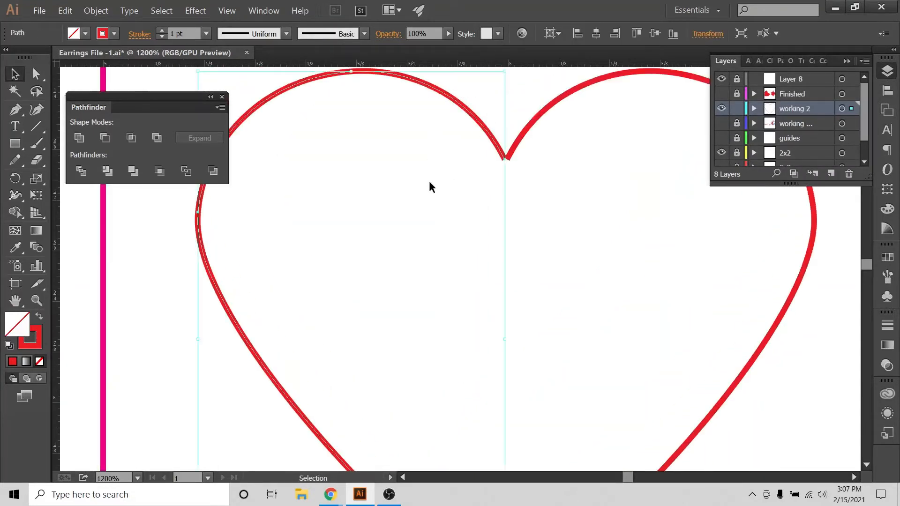
{"action": "key", "text": "Left"}
{"action": "left_click", "coordinate": [557, 201]}
{"action": "scroll", "coordinate": [569, 195], "scroll_direction": "down", "scroll_amount": 6}
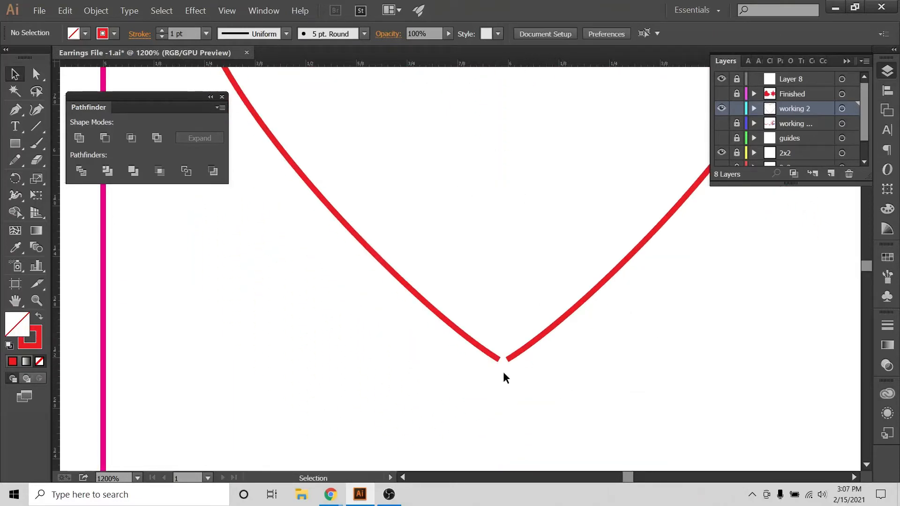
{"action": "scroll", "coordinate": [503, 371], "scroll_direction": "up", "scroll_amount": 6}
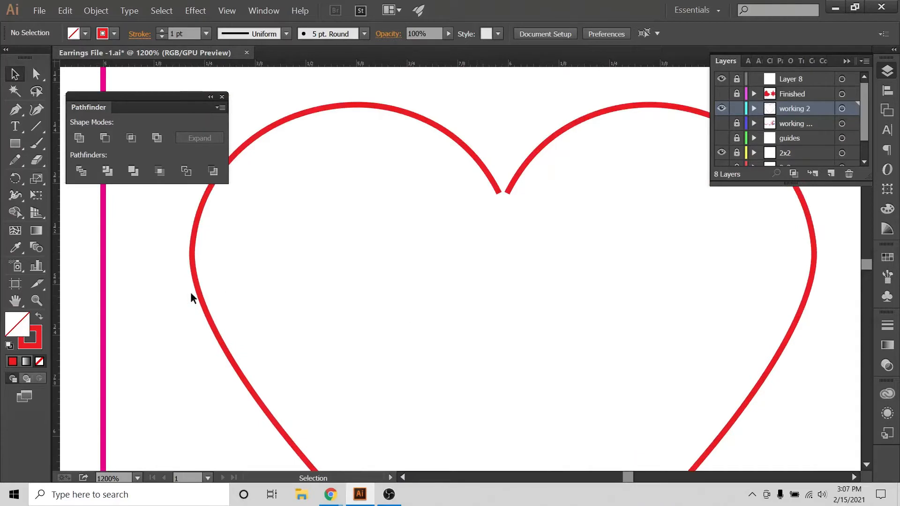
Step: Select both heart halves, align them by their vertical centres, and deselect them
{"action": "left_click_drag", "start_coordinate": [190, 291], "coordinate": [819, 345]}
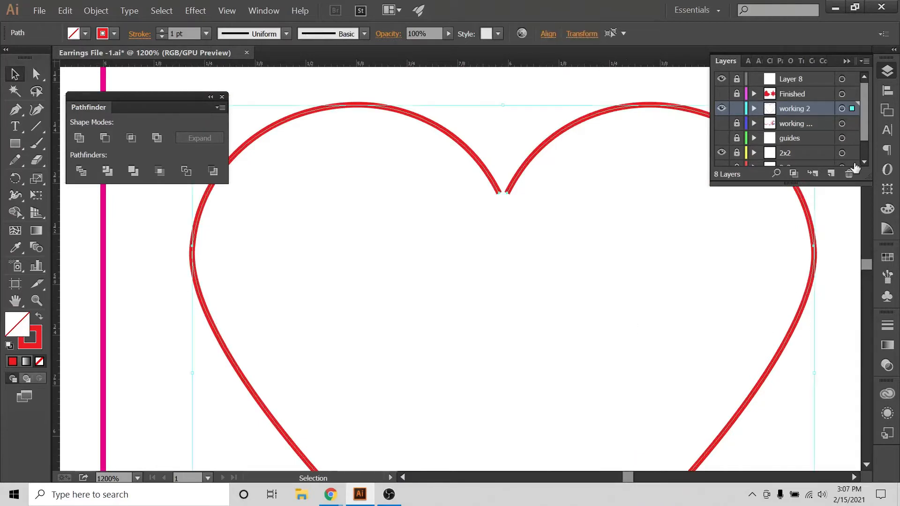
{"action": "left_click", "coordinate": [887, 91]}
{"action": "left_click", "coordinate": [855, 168]}
{"action": "left_click", "coordinate": [831, 187]}
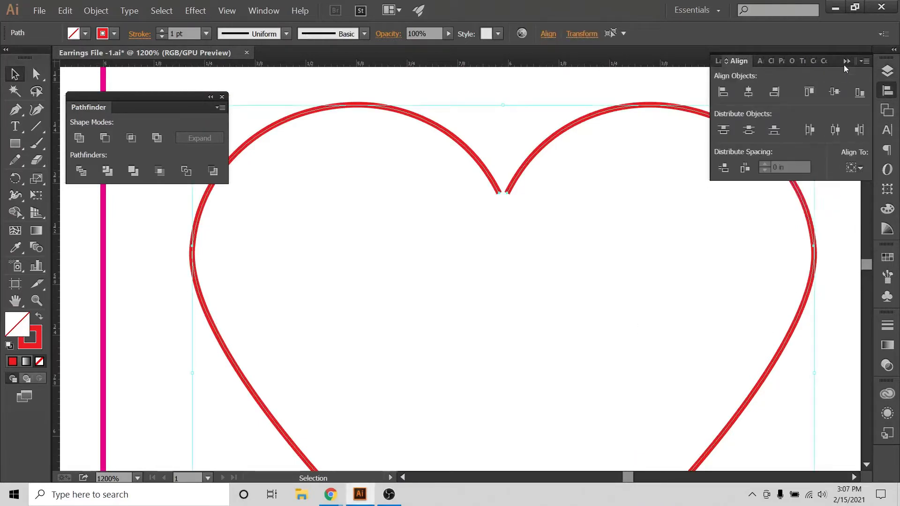
{"action": "left_click", "coordinate": [835, 93]}
{"action": "left_click", "coordinate": [413, 198]}
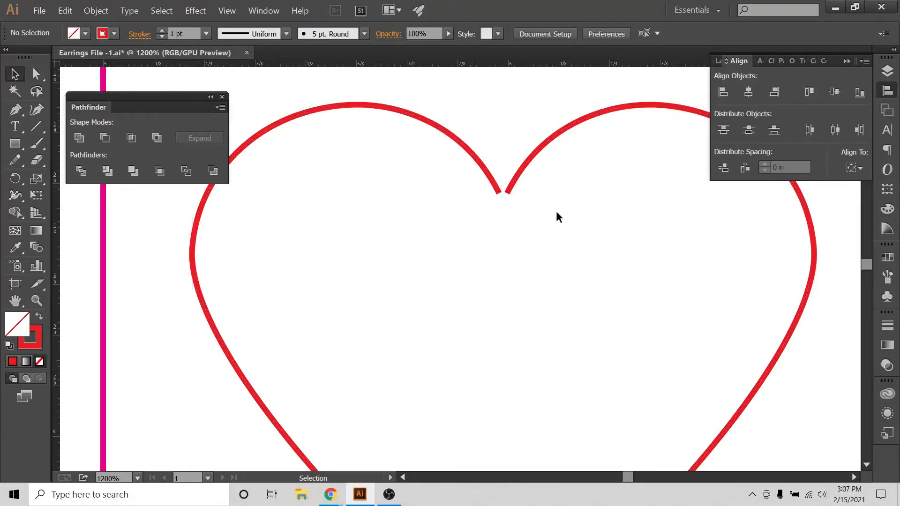
Step: Select the two end anchor points at the heart's upper notch and connect them with the Join tool
{"action": "left_click", "coordinate": [41, 75]}
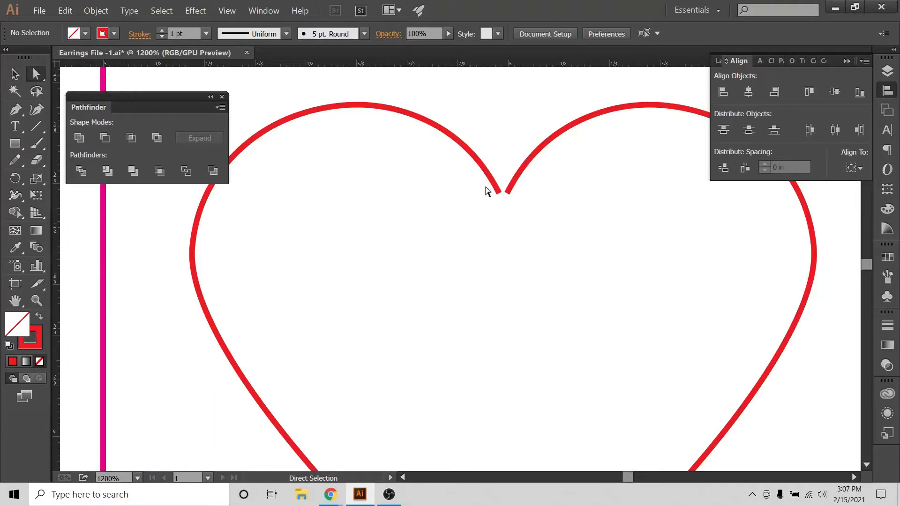
{"action": "left_click_drag", "start_coordinate": [470, 189], "coordinate": [533, 217]}
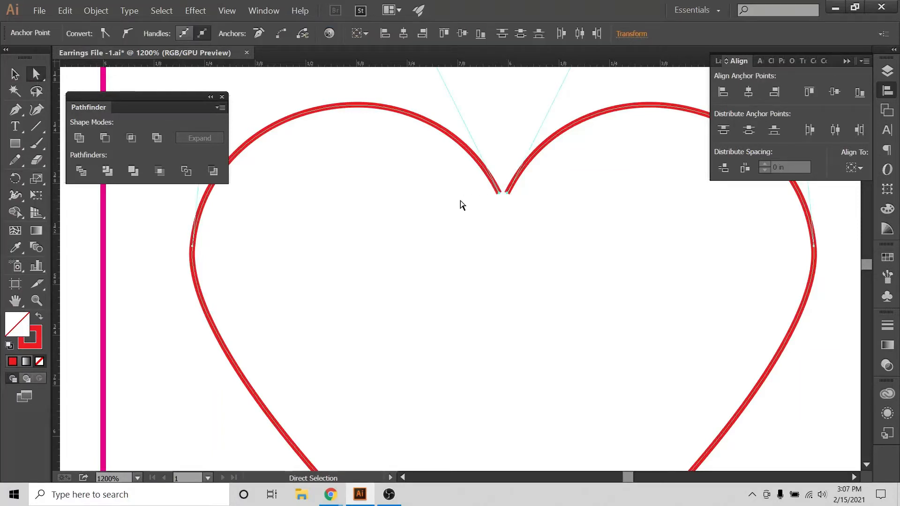
{"action": "left_click", "coordinate": [15, 168]}
{"action": "left_click", "coordinate": [17, 162]}
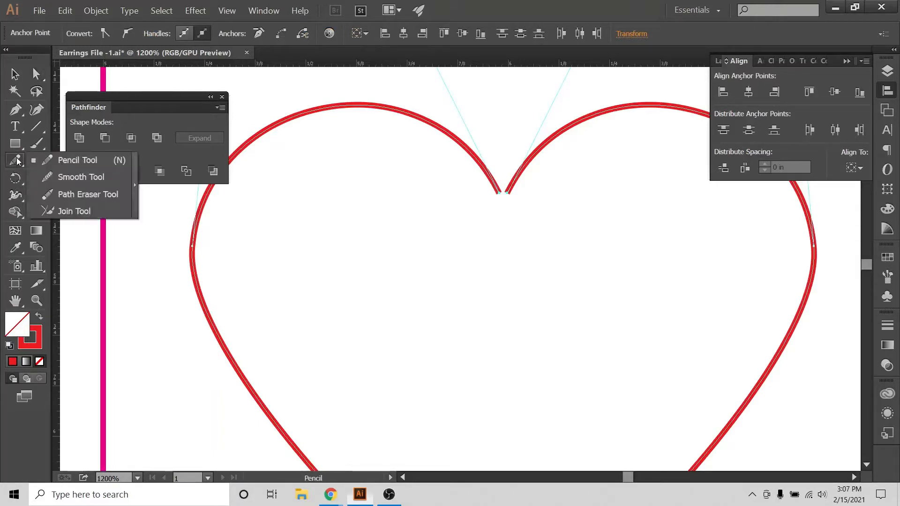
{"action": "left_click", "coordinate": [43, 210]}
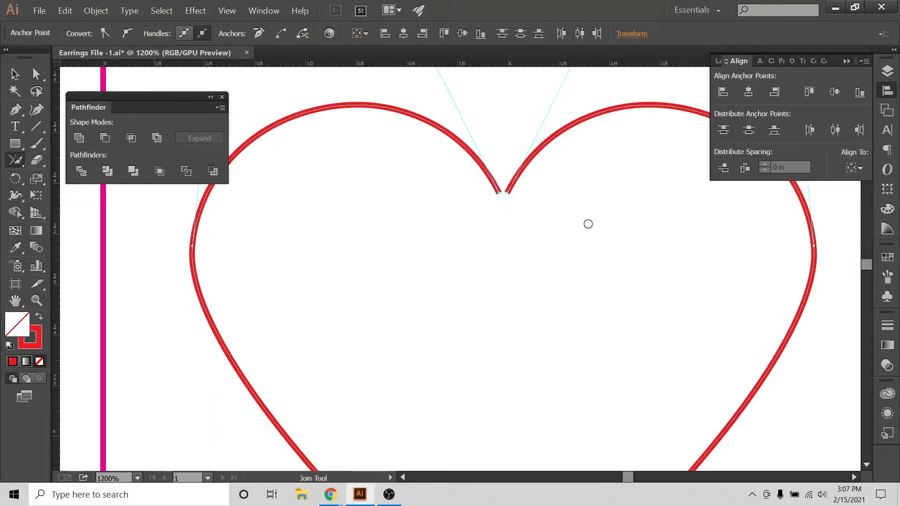
{"action": "mouse_move", "coordinate": [517, 193]}
{"action": "left_mouse_down"}
{"action": "mouse_move", "coordinate": [438, 189]}
{"action": "mouse_move", "coordinate": [526, 195]}
{"action": "mouse_move", "coordinate": [477, 194]}
{"action": "left_mouse_up"}
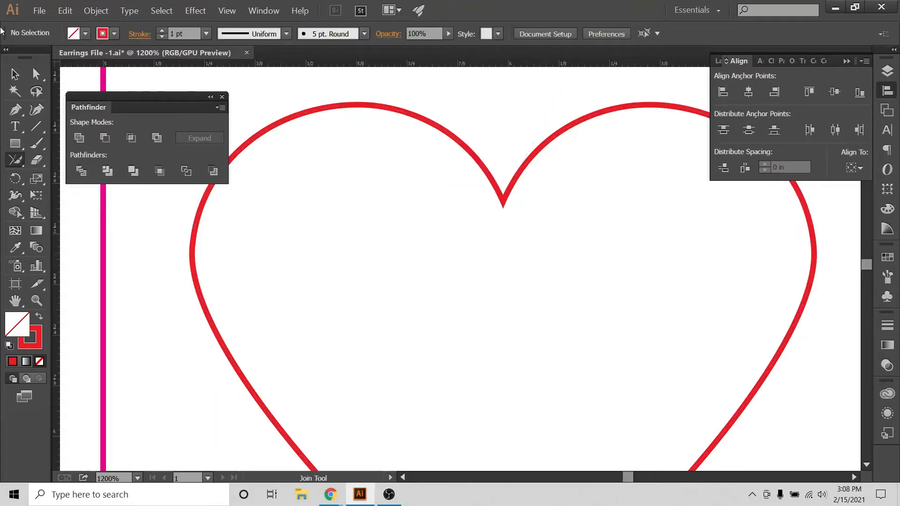
Step: Select the heart path and inspect the joined corner at its upper notch up close
{"action": "left_click", "coordinate": [15, 73]}
{"action": "key", "text": "ctrl+plus"}
{"action": "key", "text": "ctrl+plus"}
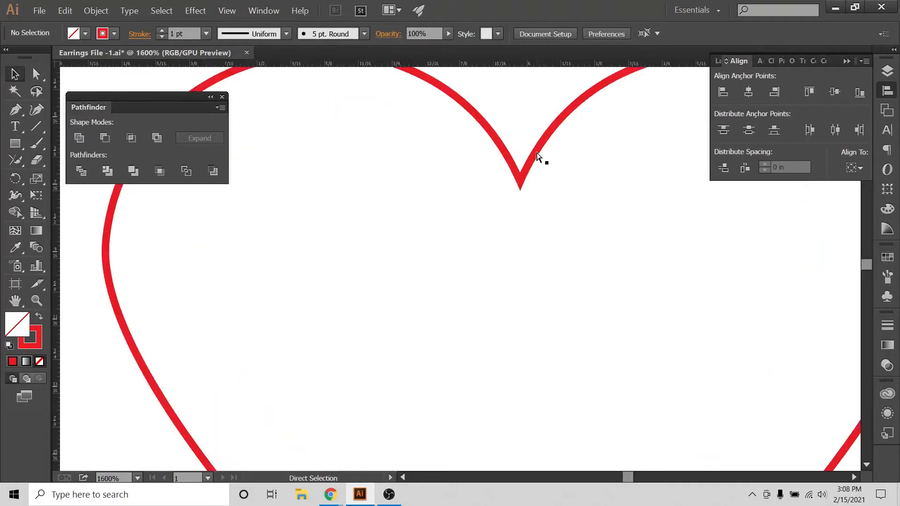
{"action": "scroll", "coordinate": [544, 179], "scroll_direction": "up", "scroll_amount": 2}
{"action": "left_click_drag", "start_coordinate": [540, 167], "coordinate": [460, 278]}
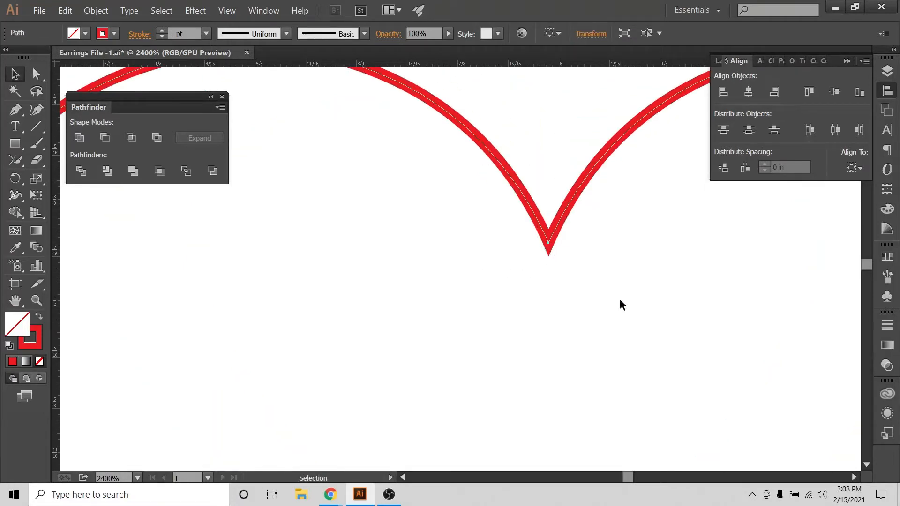
Step: Select the two end anchor points at the heart's lower tip and connect them with the Join tool
{"action": "scroll", "coordinate": [620, 298], "scroll_direction": "down", "scroll_amount": 8}
{"action": "scroll", "coordinate": [603, 303], "scroll_direction": "down", "scroll_amount": 3}
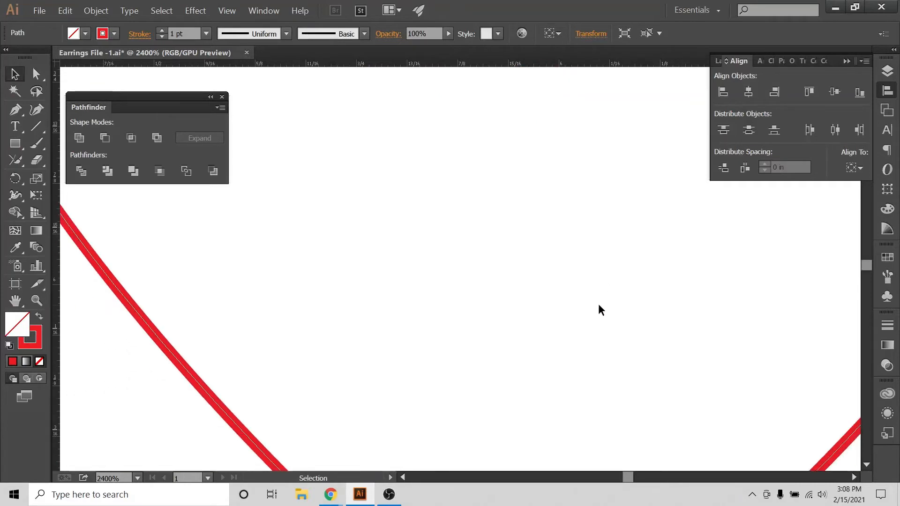
{"action": "key", "text": "ctrl+minus"}
{"action": "key", "text": "ctrl+minus"}
{"action": "key", "text": "ctrl+minus"}
{"action": "key", "text": "ctrl+minus"}
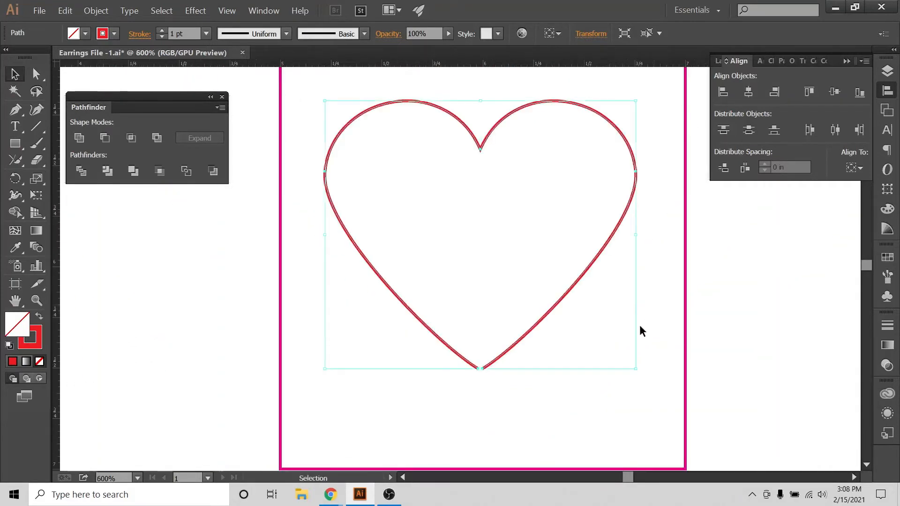
{"action": "scroll", "coordinate": [624, 366], "scroll_direction": "down", "scroll_amount": 3}
{"action": "key", "text": "ctrl+equal"}
{"action": "key", "text": "ctrl+equal"}
{"action": "key", "text": "ctrl+equal"}
{"action": "key", "text": "ctrl+equal"}
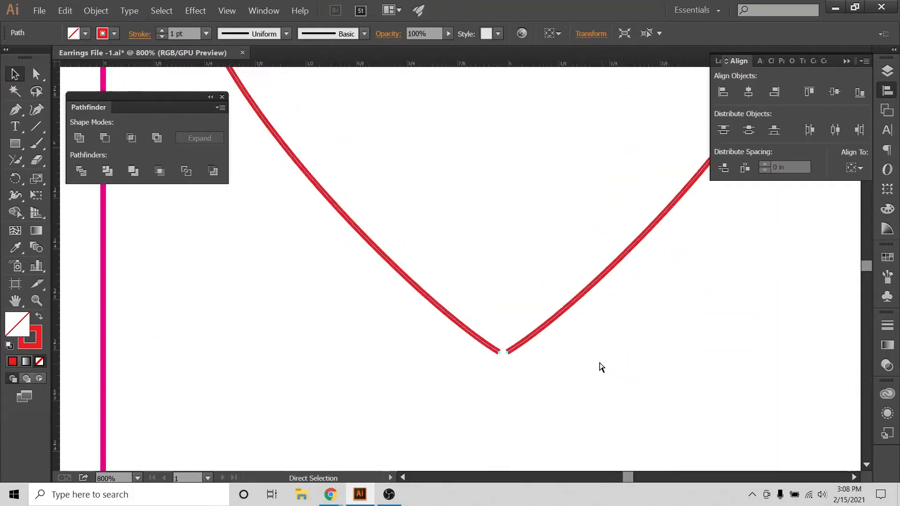
{"action": "scroll", "coordinate": [660, 373], "scroll_direction": "down", "scroll_amount": 5}
{"action": "key", "text": "ctrl+equal"}
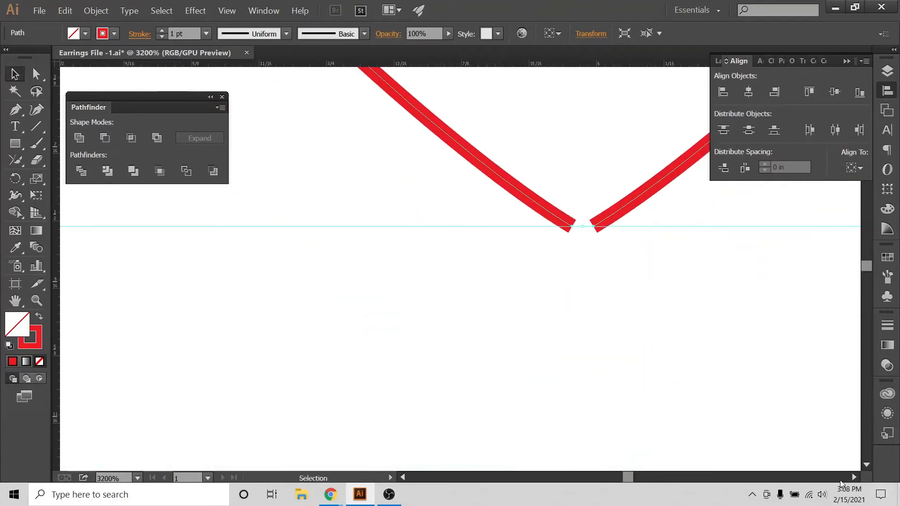
{"action": "left_click", "coordinate": [853, 478]}
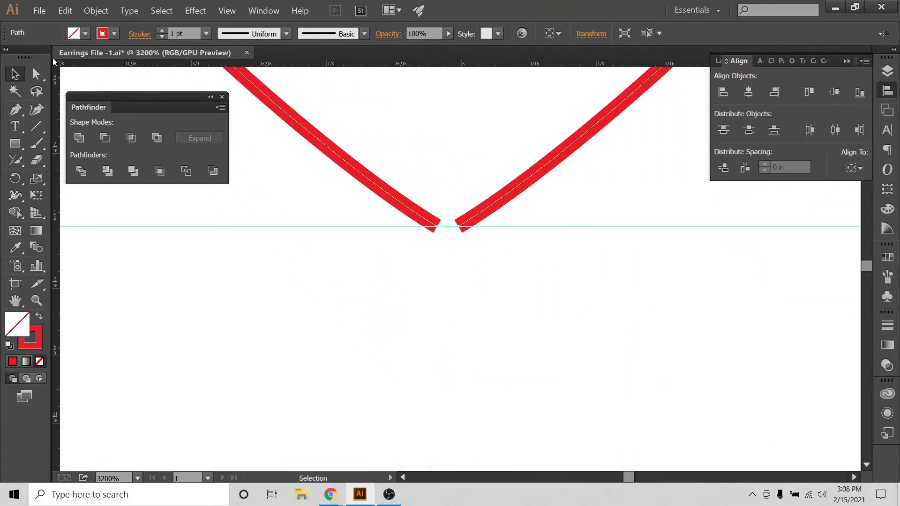
{"action": "left_click", "coordinate": [32, 74]}
{"action": "left_click", "coordinate": [127, 253]}
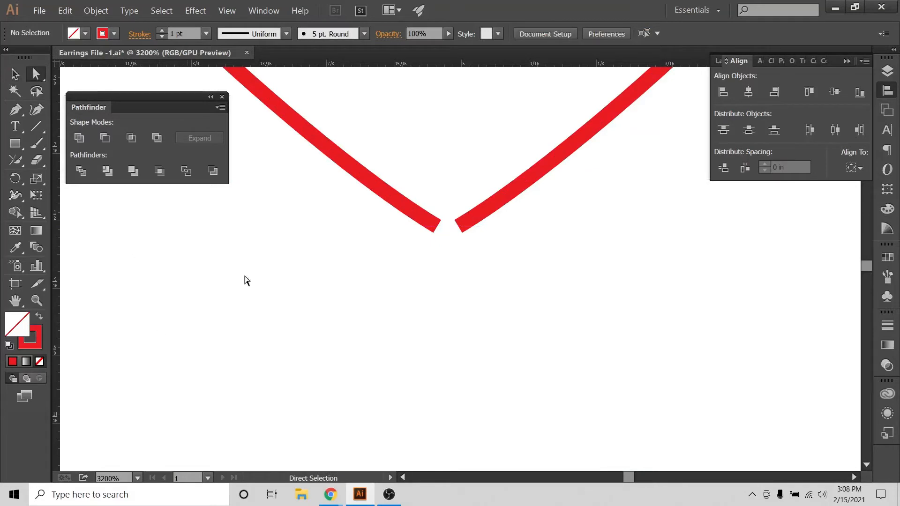
{"action": "left_click_drag", "start_coordinate": [34, 80], "coordinate": [100, 75]}
{"action": "left_click_drag", "start_coordinate": [425, 200], "coordinate": [472, 260]}
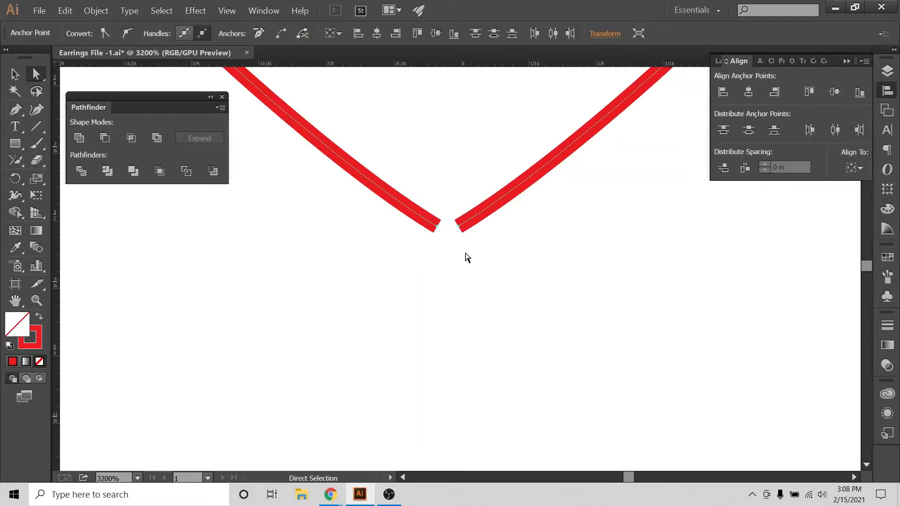
{"action": "left_click", "coordinate": [16, 162]}
{"action": "left_click_drag", "start_coordinate": [17, 164], "coordinate": [60, 212]}
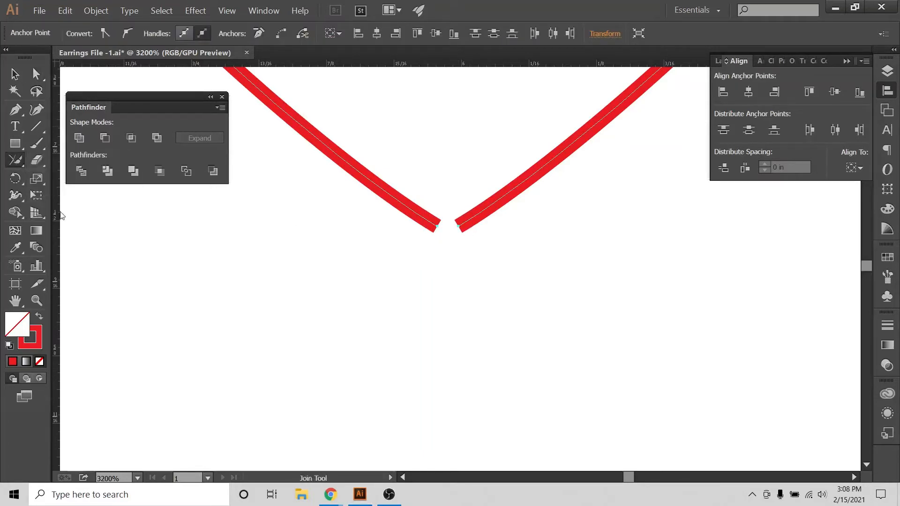
{"action": "mouse_move", "coordinate": [430, 226]}
{"action": "left_mouse_down"}
{"action": "mouse_move", "coordinate": [383, 232]}
{"action": "mouse_move", "coordinate": [446, 230]}
{"action": "mouse_move", "coordinate": [430, 240]}
{"action": "left_mouse_up"}
{"action": "left_click", "coordinate": [14, 74]}
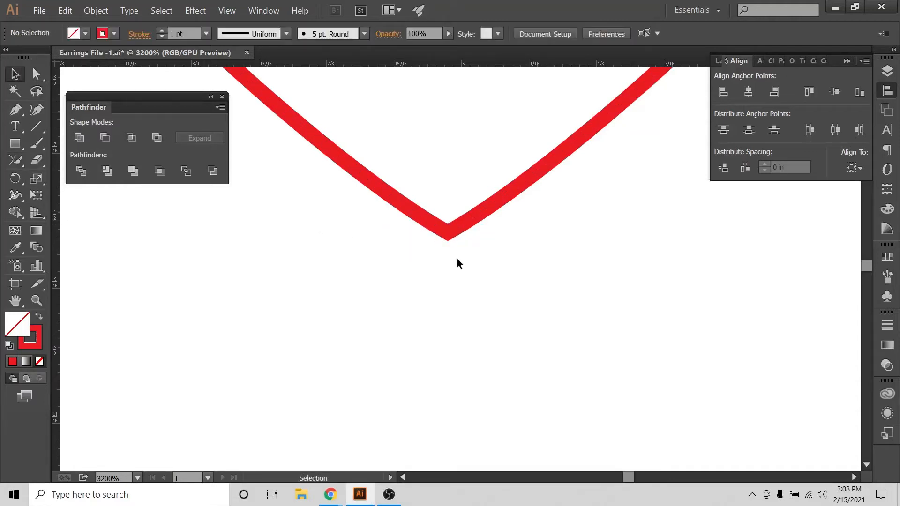
Step: Select the whole heart to check that both halves form a single path, and deselect it
{"action": "scroll", "coordinate": [456, 255], "scroll_direction": "up", "scroll_amount": 2}
{"action": "key", "text": "ctrl+minus"}
{"action": "key", "text": "ctrl+minus"}
{"action": "key", "text": "ctrl+minus"}
{"action": "key", "text": "ctrl+minus"}
{"action": "key", "text": "ctrl+minus"}
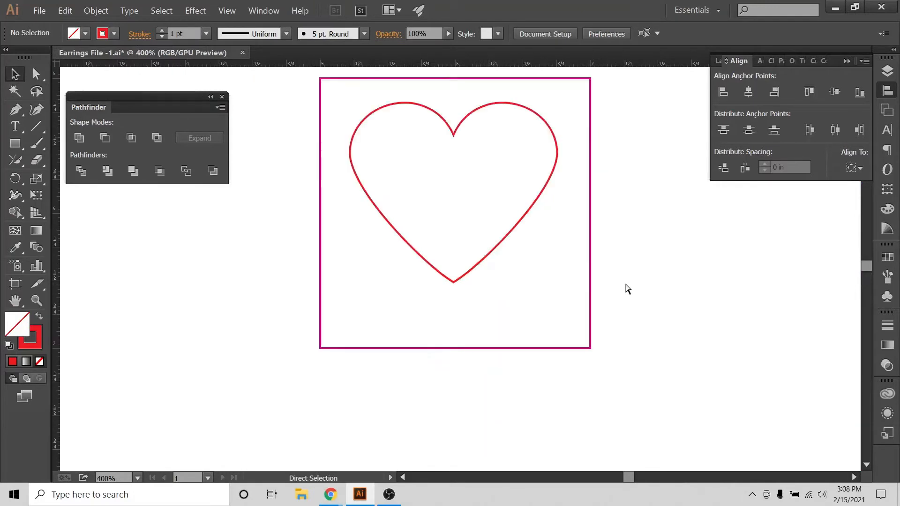
{"action": "scroll", "coordinate": [485, 259], "scroll_direction": "up", "scroll_amount": 1}
{"action": "left_click_drag", "start_coordinate": [441, 137], "coordinate": [393, 206]}
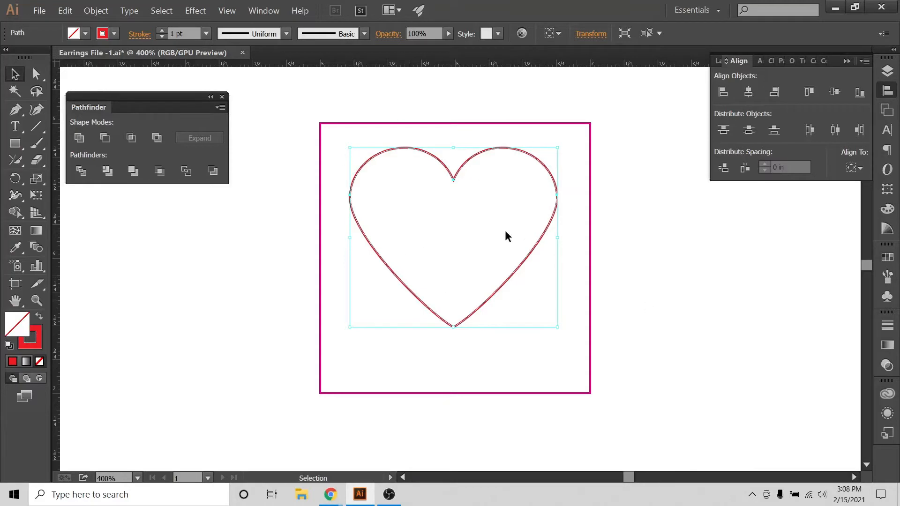
{"action": "left_click", "coordinate": [364, 294]}
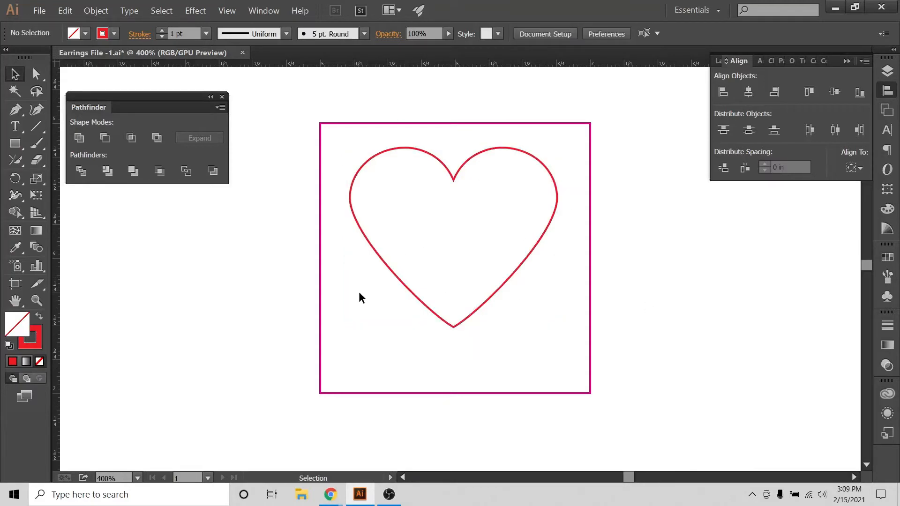
Step: Scale the heart proportionally about its centre to about half the guide square's width and place a copy outside the square
{"action": "left_click_drag", "start_coordinate": [465, 130], "coordinate": [331, 258]}
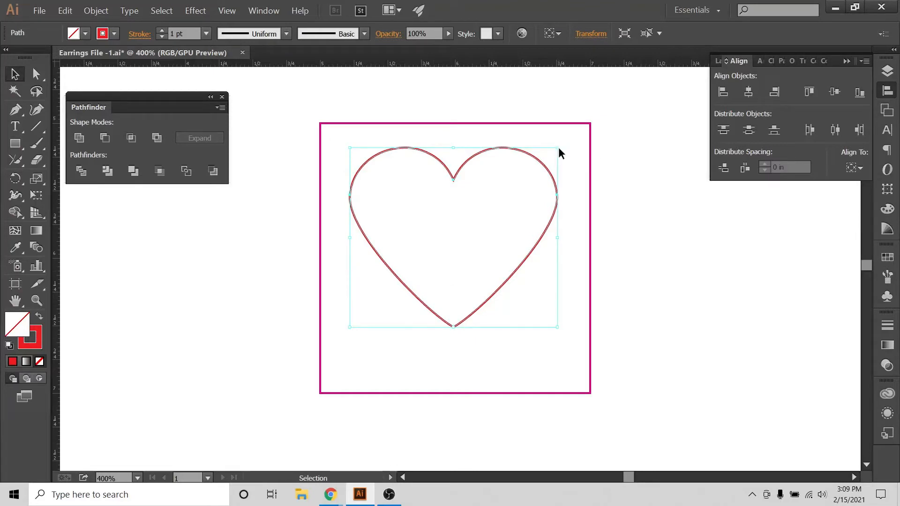
{"action": "left_click", "coordinate": [536, 165]}
{"action": "left_click_drag", "start_coordinate": [553, 144], "coordinate": [501, 202]}
{"action": "left_click_drag", "start_coordinate": [558, 148], "coordinate": [522, 178]}
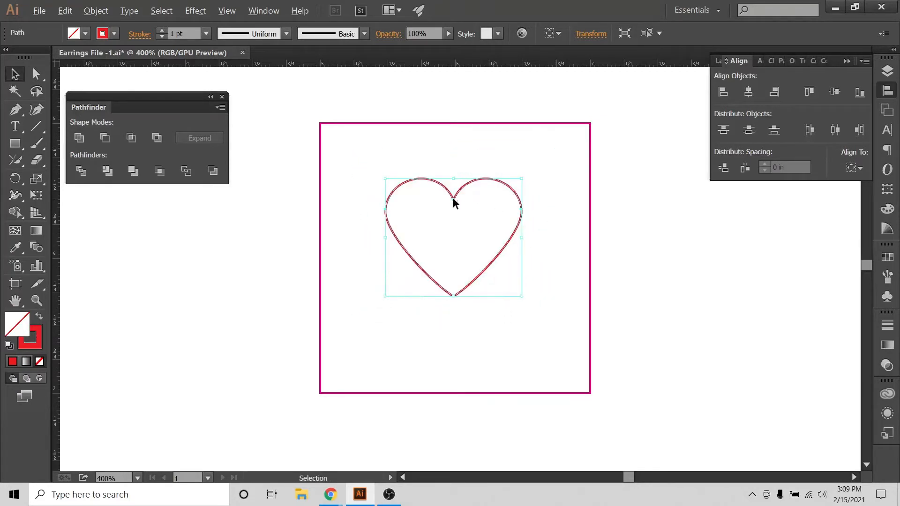
{"action": "left_click_drag", "start_coordinate": [453, 201], "coordinate": [782, 267]}
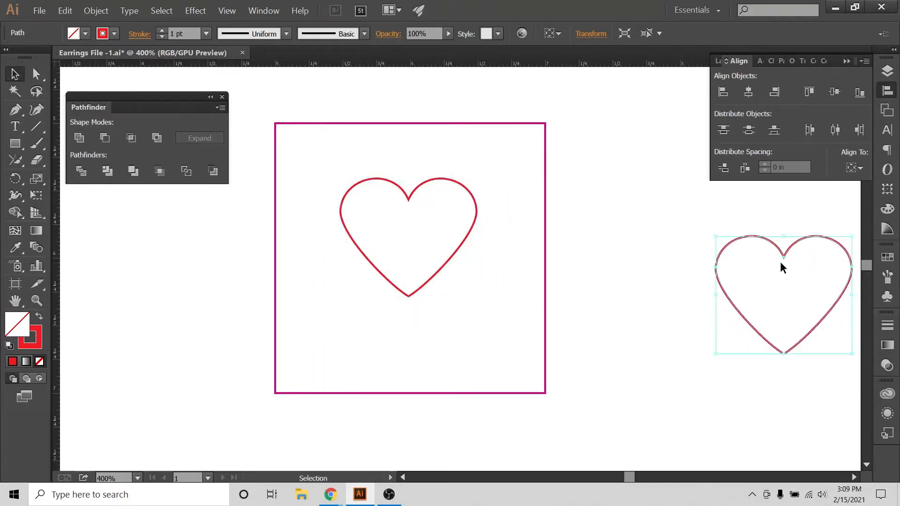
{"action": "left_click", "coordinate": [593, 193]}
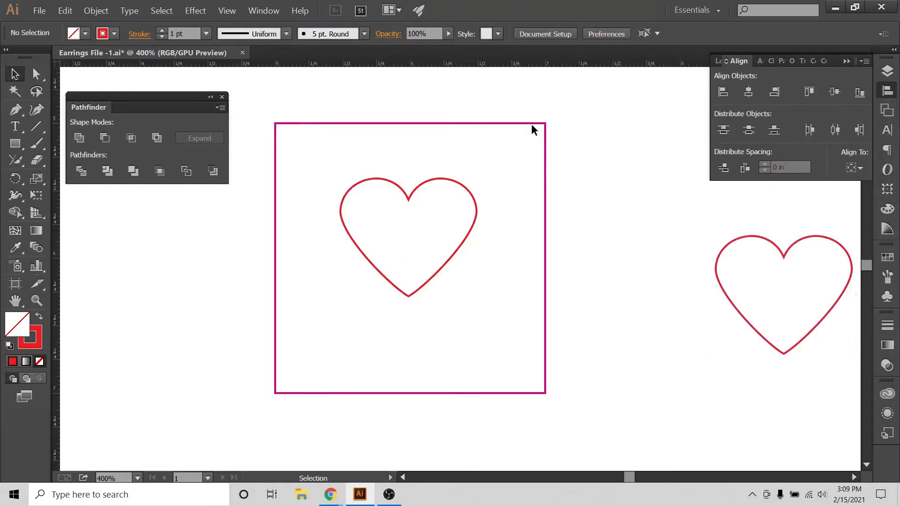
Step: Swap the fill and stroke of the heart inside the guide square to make it solid red
{"action": "left_click_drag", "start_coordinate": [471, 165], "coordinate": [417, 255]}
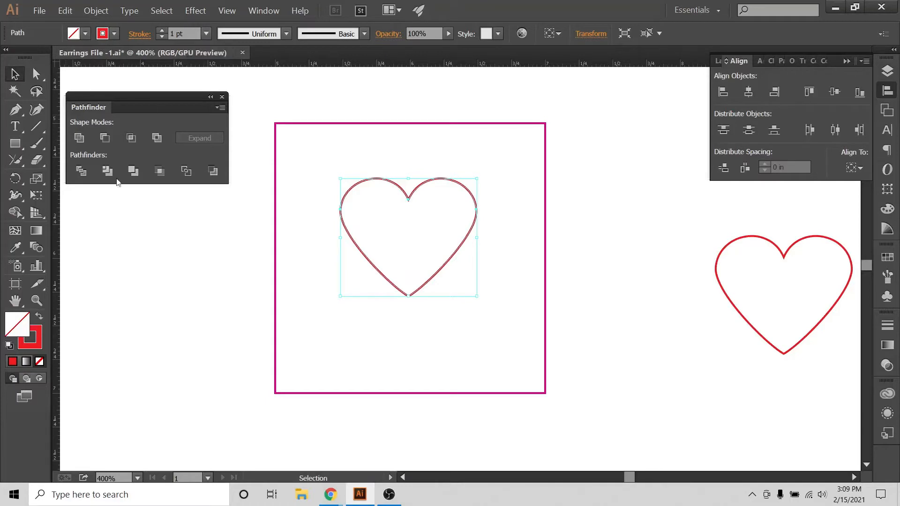
{"action": "left_click", "coordinate": [40, 316]}
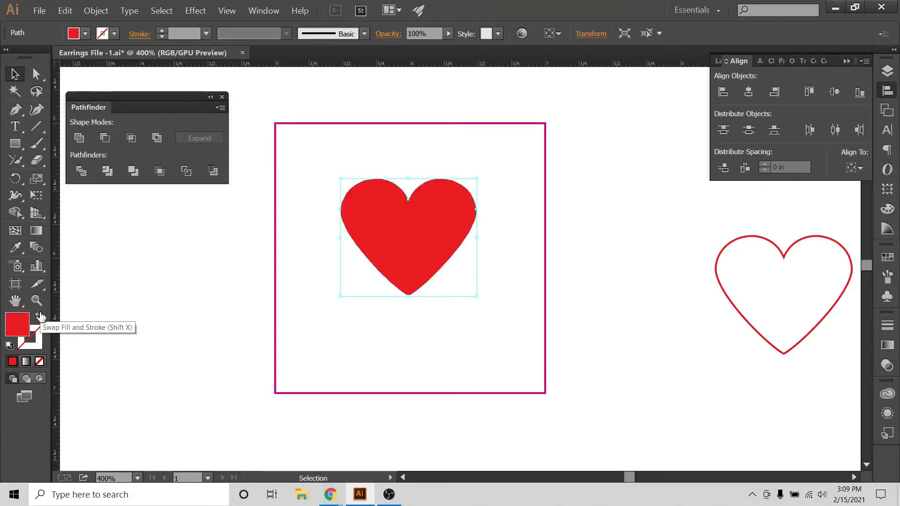
{"action": "left_click", "coordinate": [303, 248]}
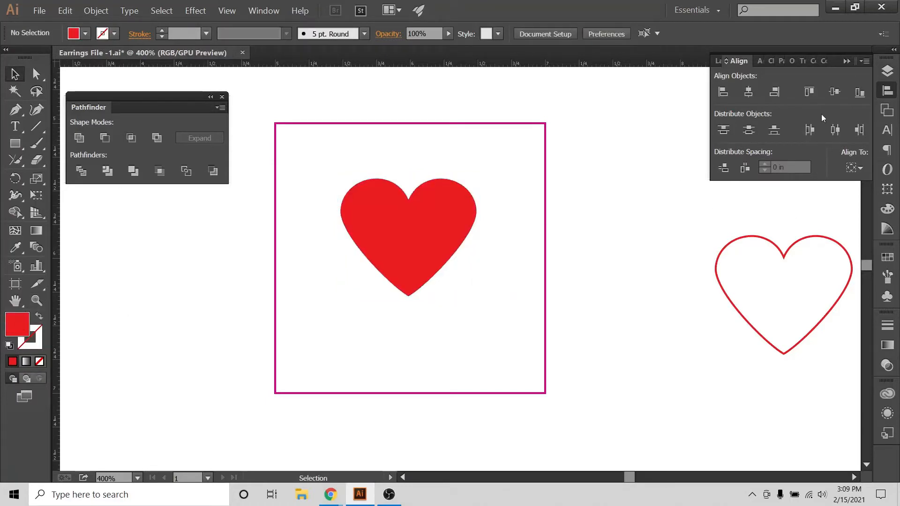
Step: Expand the working 2 layer and identify the filled heart's path by selecting it, leaving it deselected
{"action": "left_click", "coordinate": [888, 70]}
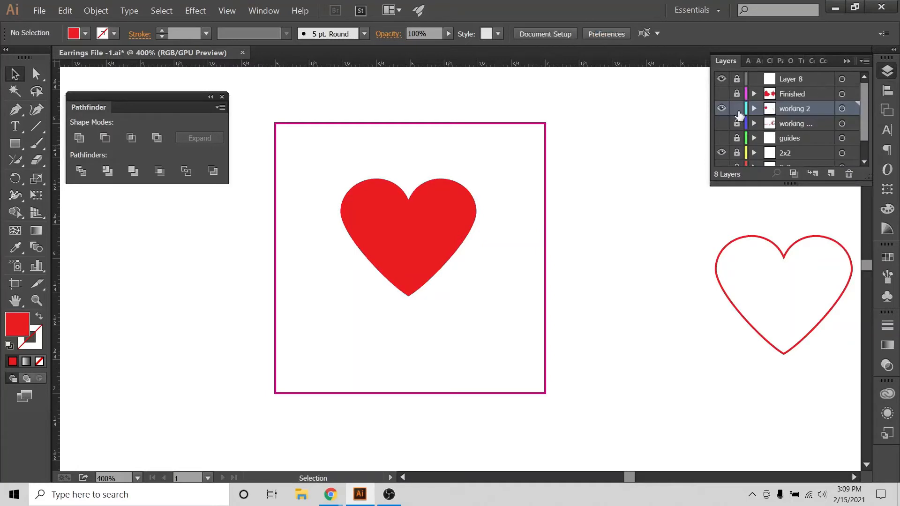
{"action": "left_click", "coordinate": [754, 108]}
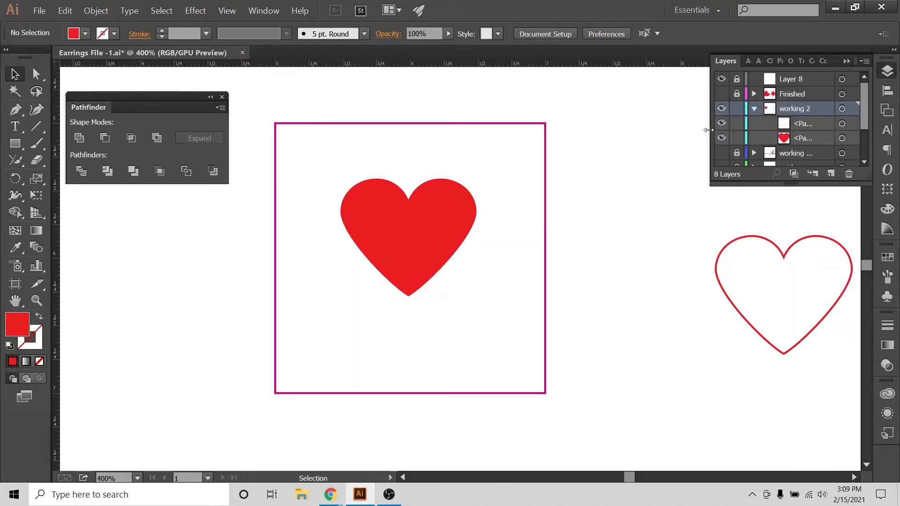
{"action": "left_click_drag", "start_coordinate": [711, 136], "coordinate": [675, 136]}
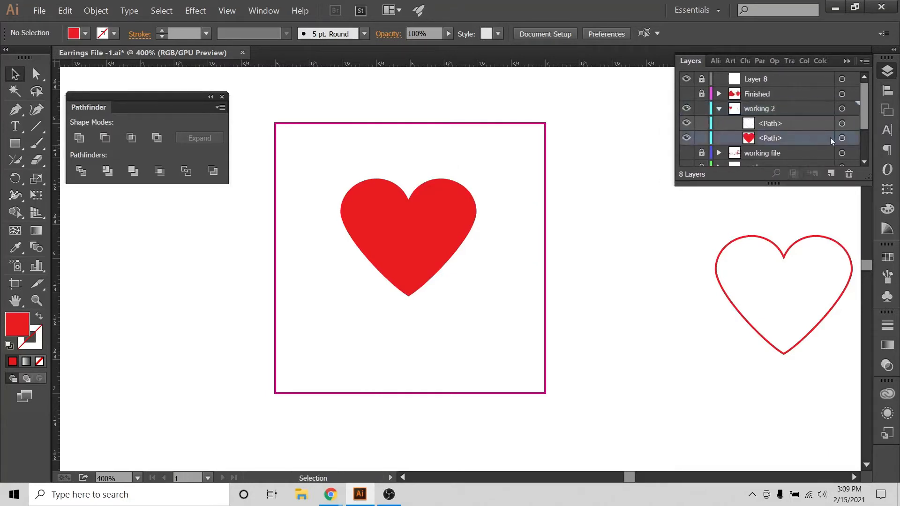
{"action": "left_click", "coordinate": [842, 138]}
{"action": "left_click", "coordinate": [385, 160]}
{"action": "left_click", "coordinate": [407, 291]}
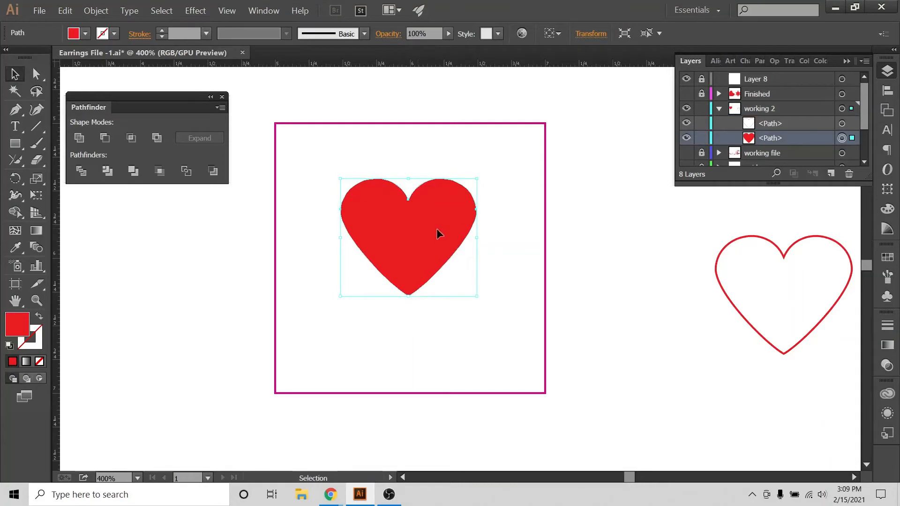
{"action": "left_click", "coordinate": [482, 156]}
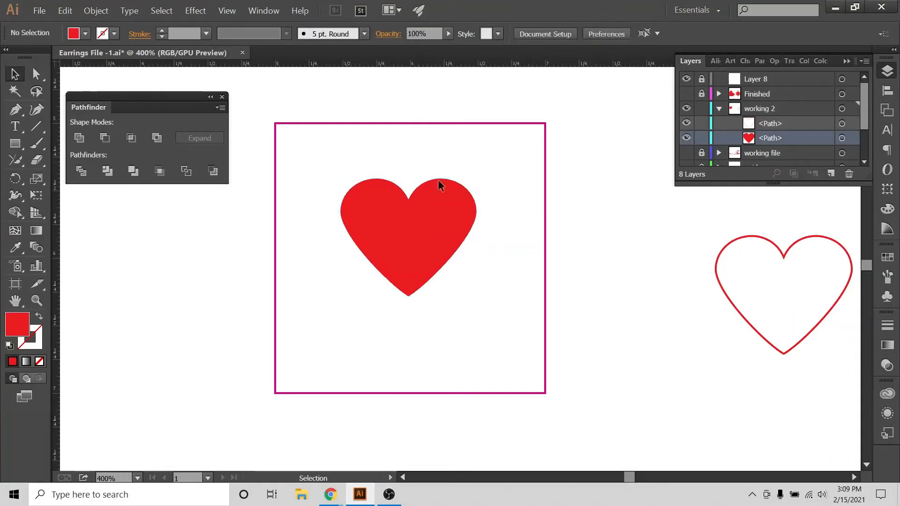
Step: Show the document grid behind the artwork and deselect the heart
{"action": "left_click", "coordinate": [399, 269]}
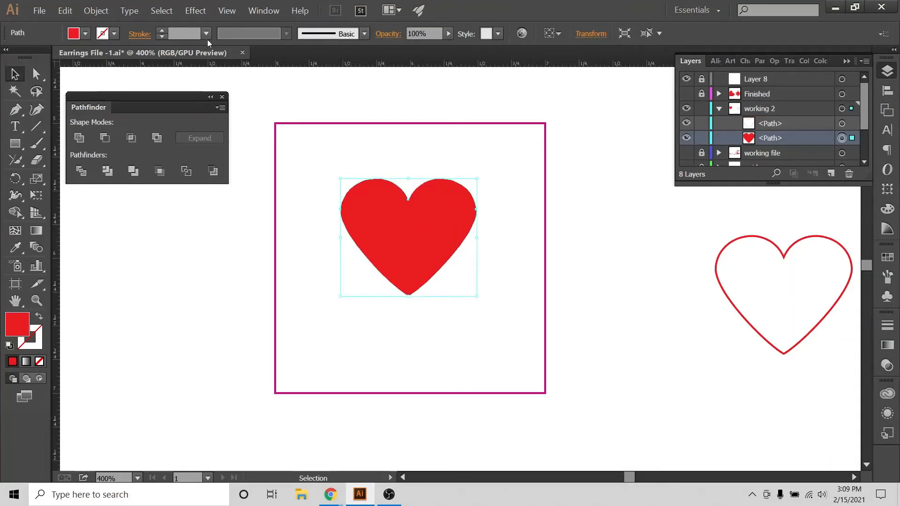
{"action": "left_click", "coordinate": [227, 11]}
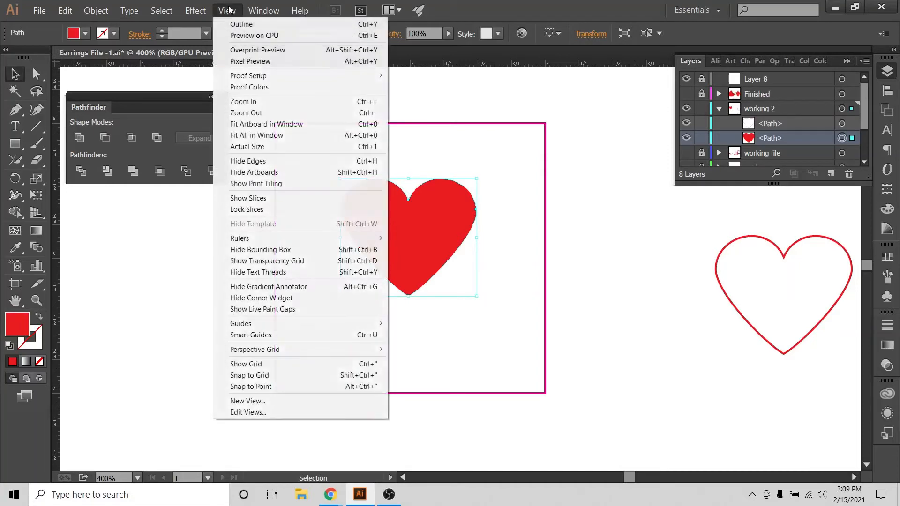
{"action": "left_click", "coordinate": [268, 365]}
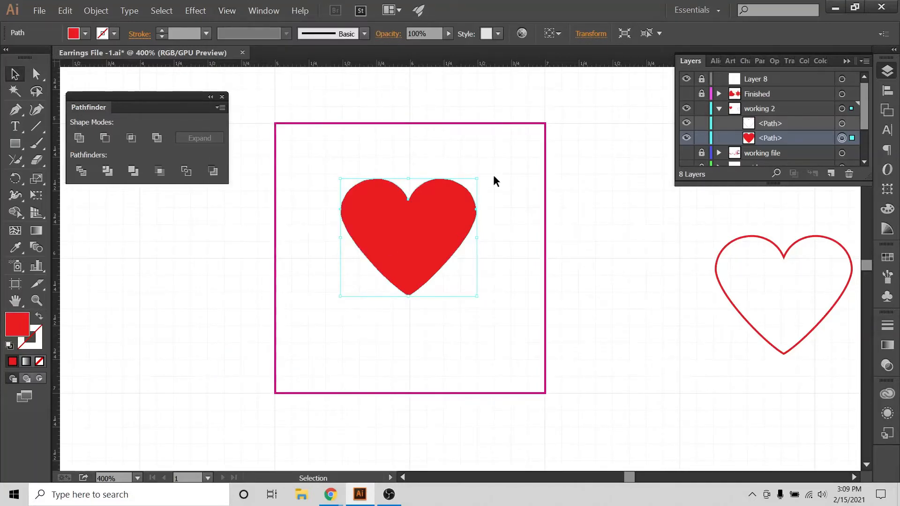
{"action": "left_click", "coordinate": [522, 151]}
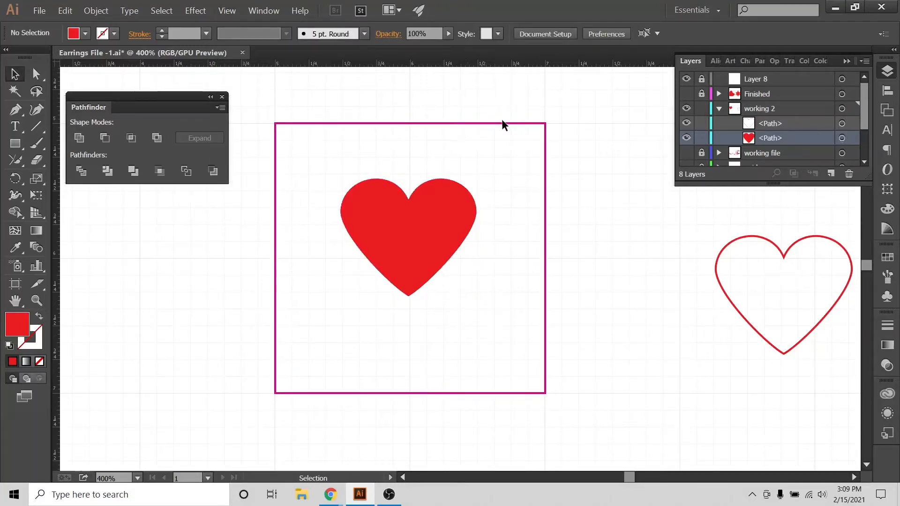
{"action": "left_click_drag", "start_coordinate": [507, 108], "coordinate": [564, 165]}
Step: Enlarge the layer list and toggle the 2x2 guide layer's visibility, leaving the square shown
{"action": "left_click_drag", "start_coordinate": [758, 184], "coordinate": [758, 280]}
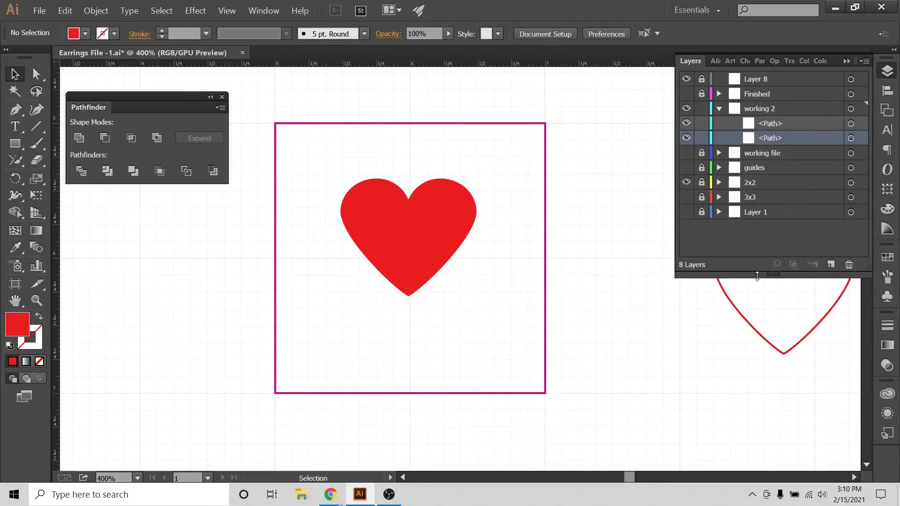
{"action": "left_click", "coordinate": [686, 183]}
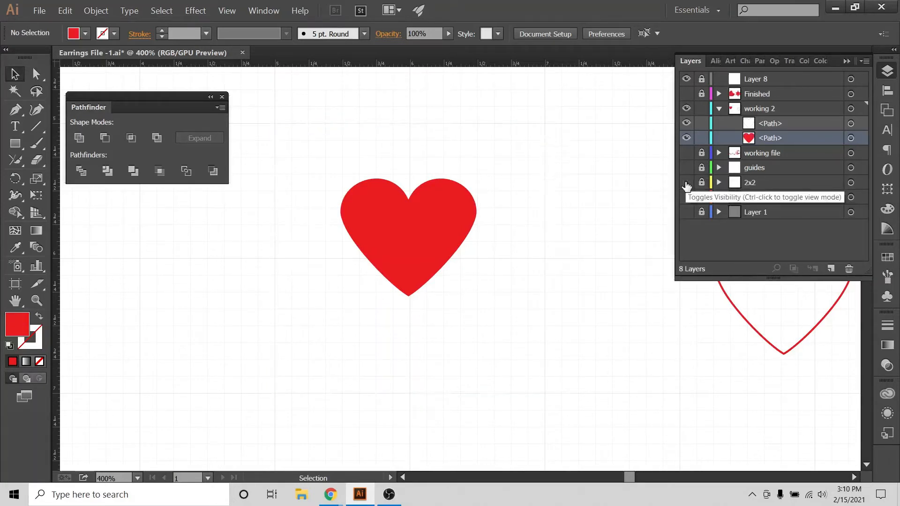
{"action": "left_click", "coordinate": [686, 182]}
{"action": "left_click", "coordinate": [686, 183]}
{"action": "left_click", "coordinate": [686, 183]}
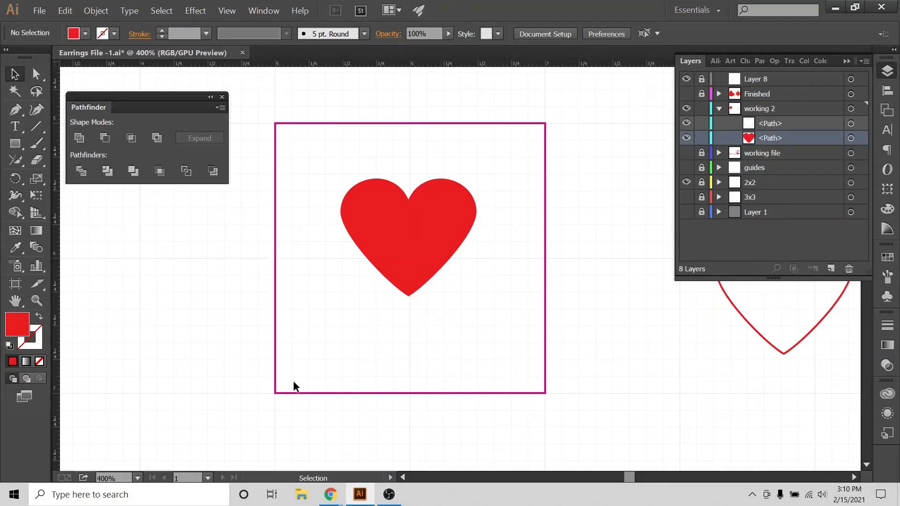
Step: Align the filled heart to the artboard's horizontal and vertical centres so it sits in the middle of the guide square
{"action": "left_click_drag", "start_coordinate": [408, 241], "coordinate": [424, 199]}
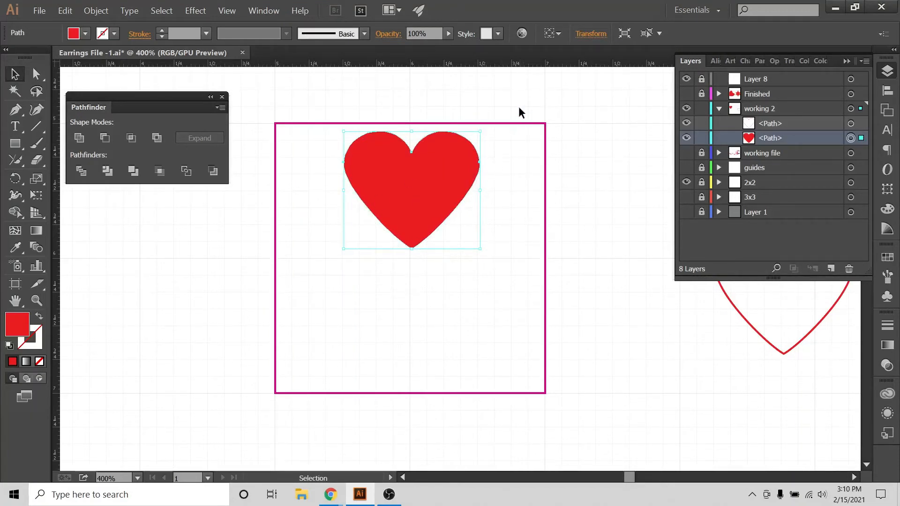
{"action": "left_click", "coordinate": [523, 148]}
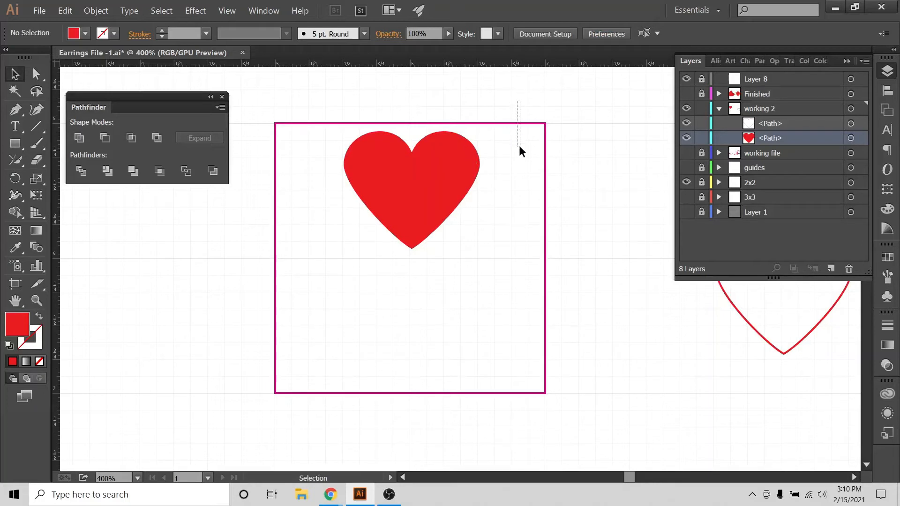
{"action": "mouse_move", "coordinate": [408, 200]}
{"action": "left_mouse_down"}
{"action": "mouse_move", "coordinate": [408, 182]}
{"action": "mouse_move", "coordinate": [406, 198]}
{"action": "left_mouse_up"}
{"action": "left_click", "coordinate": [888, 90]}
{"action": "left_click", "coordinate": [855, 167]}
{"action": "left_click", "coordinate": [830, 215]}
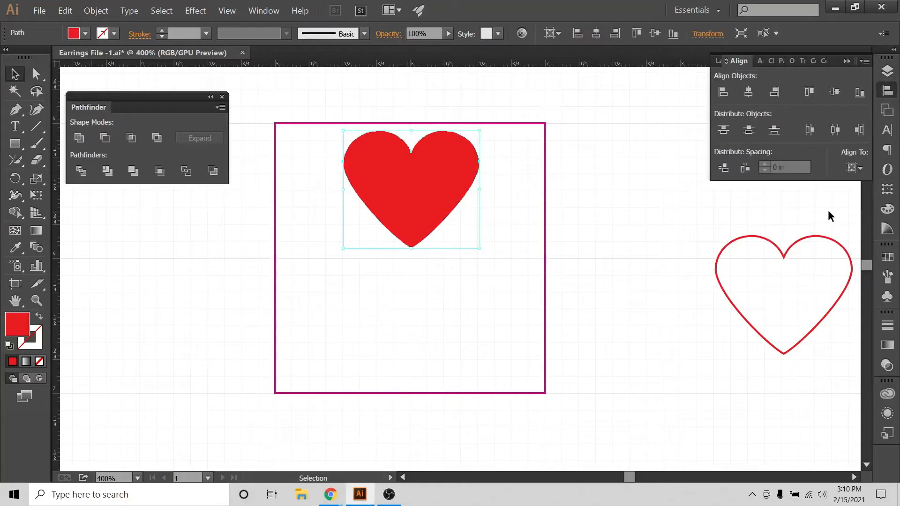
{"action": "left_click", "coordinate": [749, 92]}
{"action": "left_click", "coordinate": [836, 92]}
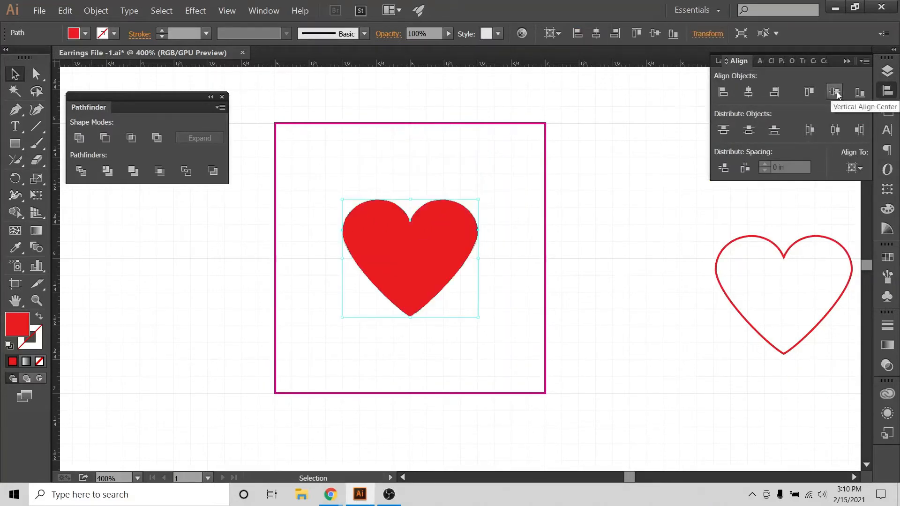
Step: Deselect the heart, switch to Chrome and look through the Valentine earring designs in the open Etsy listings
{"action": "left_click", "coordinate": [416, 329]}
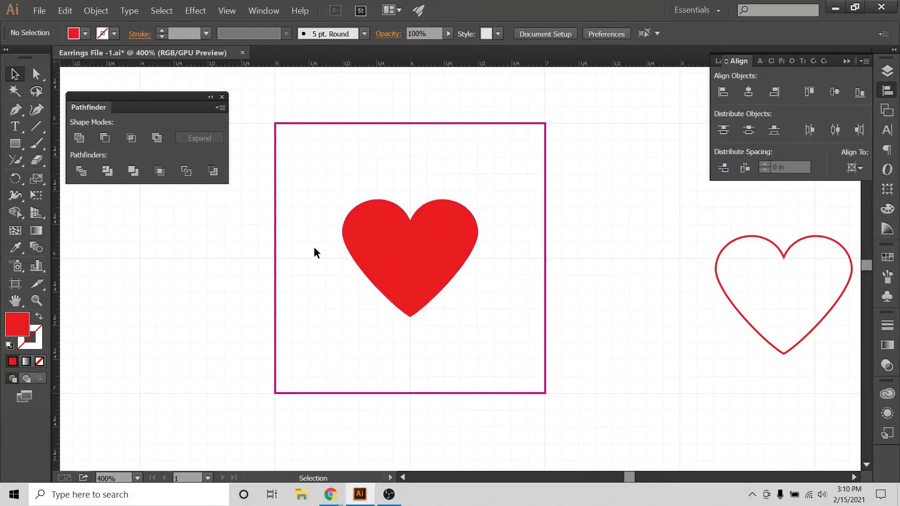
{"action": "mouse_move", "coordinate": [331, 495]}
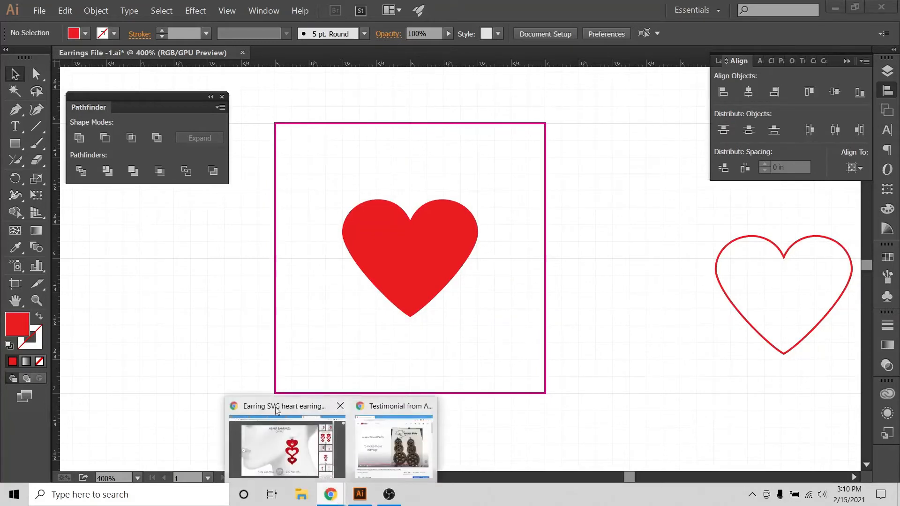
{"action": "left_click", "coordinate": [281, 450]}
{"action": "key", "text": "ctrl+Tab"}
{"action": "key", "text": "ctrl+Tab"}
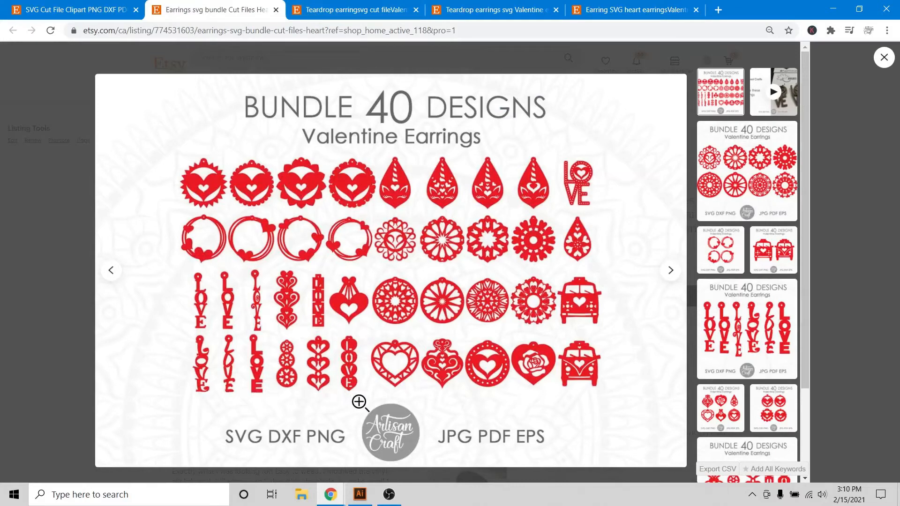
{"action": "left_click", "coordinate": [337, 9]}
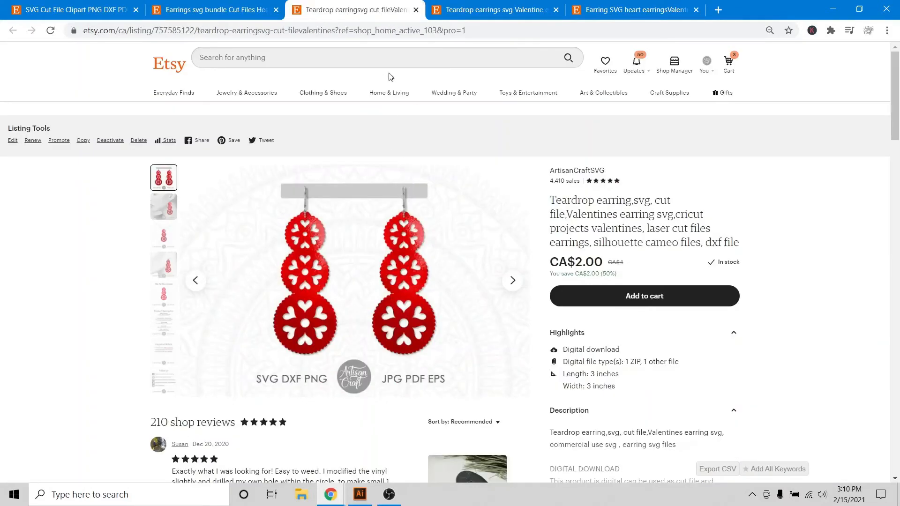
{"action": "left_click", "coordinate": [493, 9]}
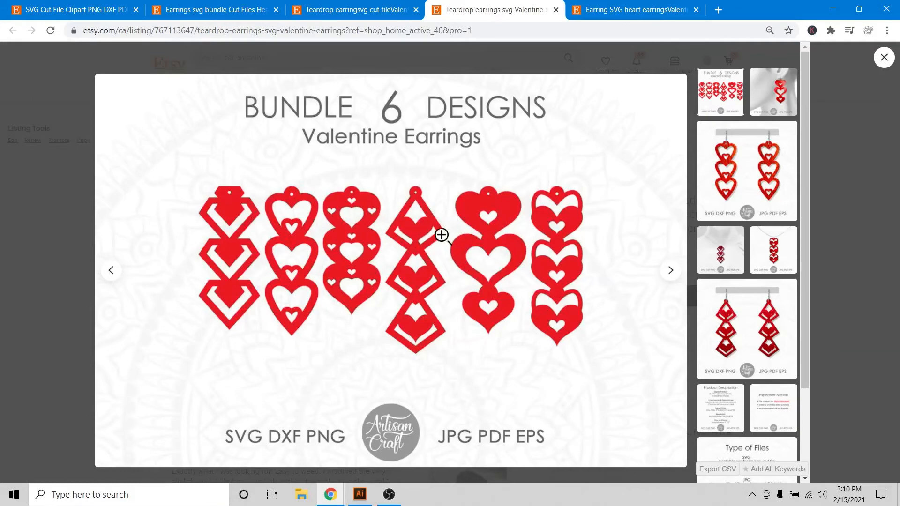
{"action": "left_click", "coordinate": [632, 6]}
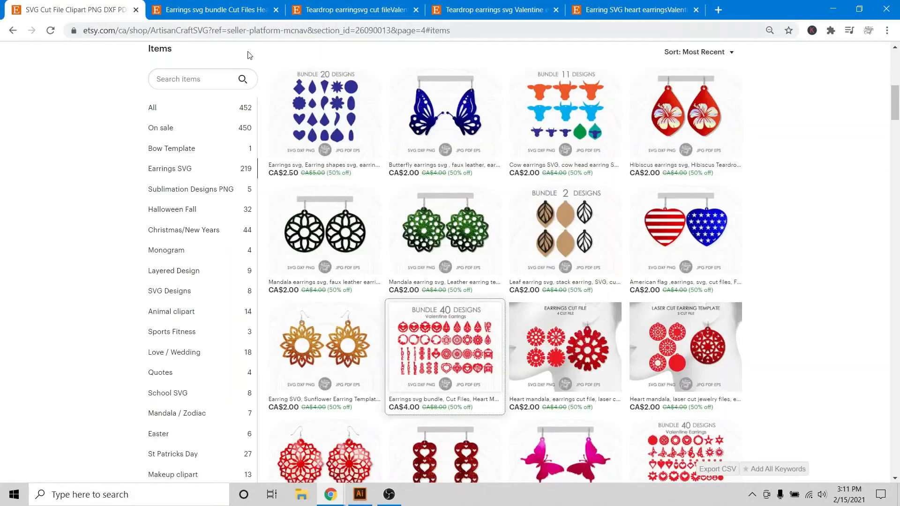
Step: Open the Valentines earrings SVG bundle of 40 designs from the shop's item page and enlarge its preview image
{"action": "left_click", "coordinate": [71, 10]}
{"action": "scroll", "coordinate": [427, 251], "scroll_direction": "down", "scroll_amount": 5}
{"action": "left_click", "coordinate": [700, 228]}
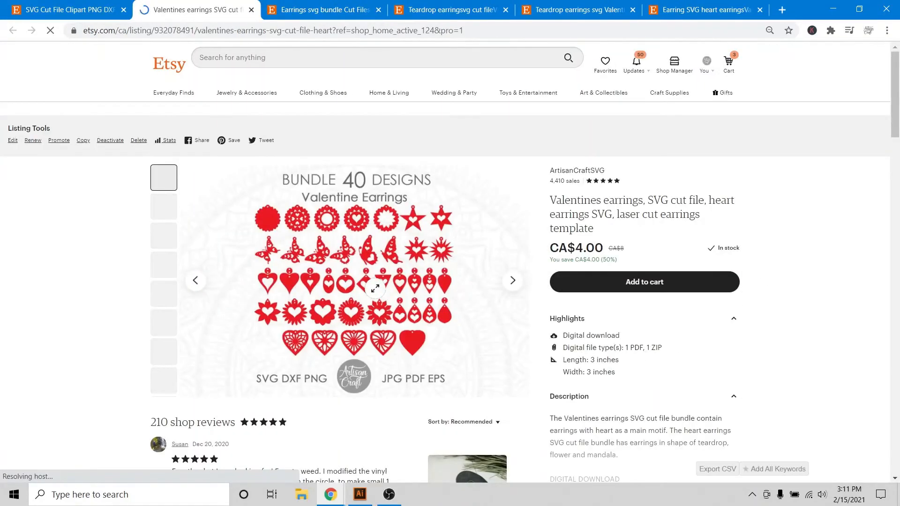
{"action": "left_click", "coordinate": [375, 289]}
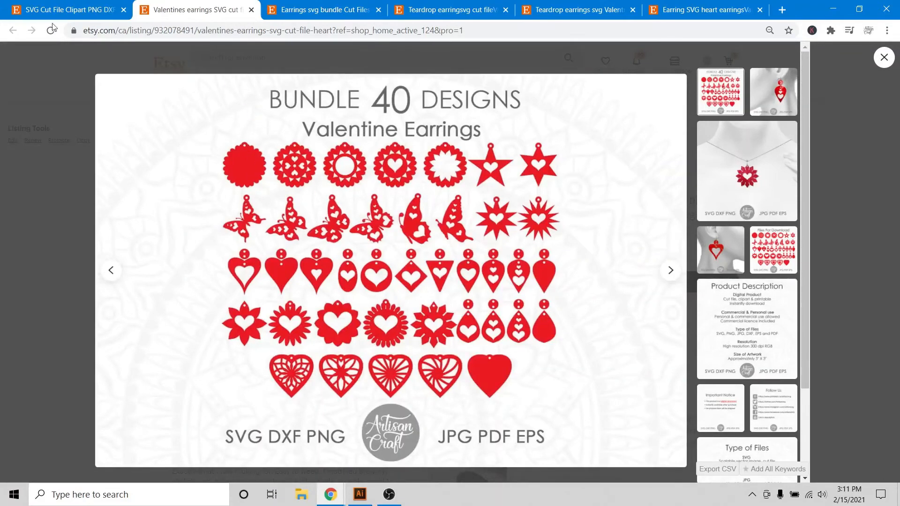
Step: Switch back to Illustrator and place a copy of the filled heart outside the guide square, keeping the original centred
{"action": "left_click", "coordinate": [360, 495]}
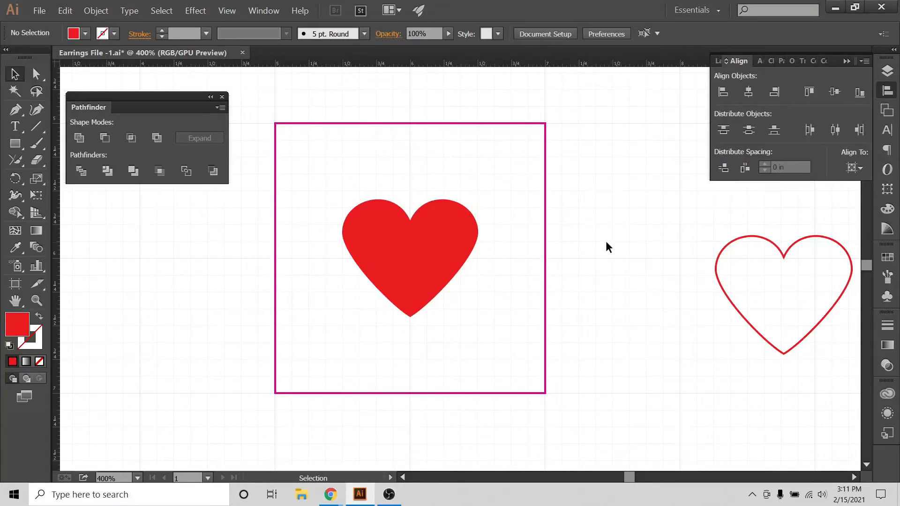
{"action": "left_click", "coordinate": [420, 245]}
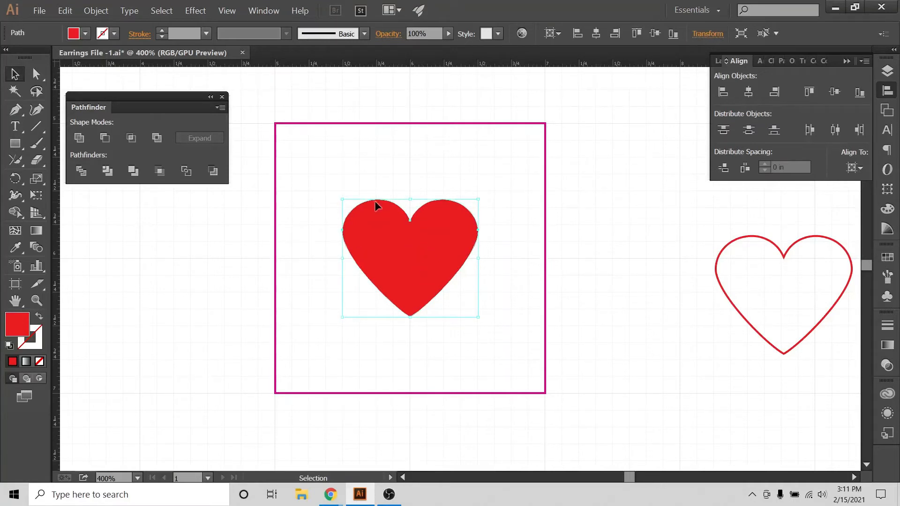
{"action": "left_click_drag", "start_coordinate": [419, 284], "coordinate": [698, 233]}
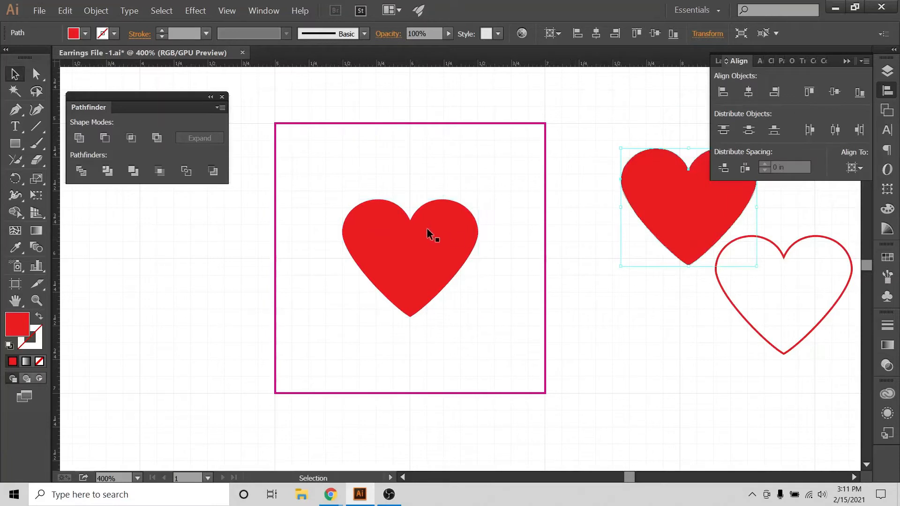
Step: Duplicate the centred red heart in place and fill the front copy with green
{"action": "left_click", "coordinate": [426, 242]}
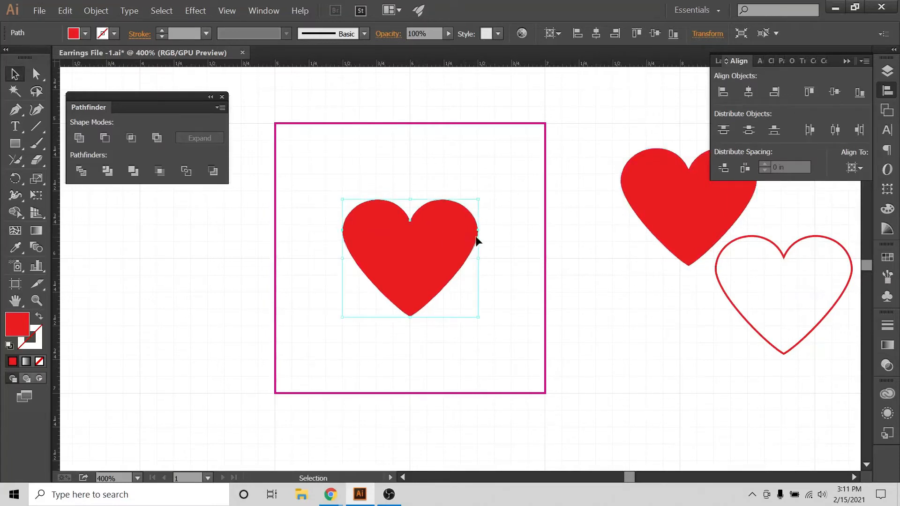
{"action": "key", "text": "a"}
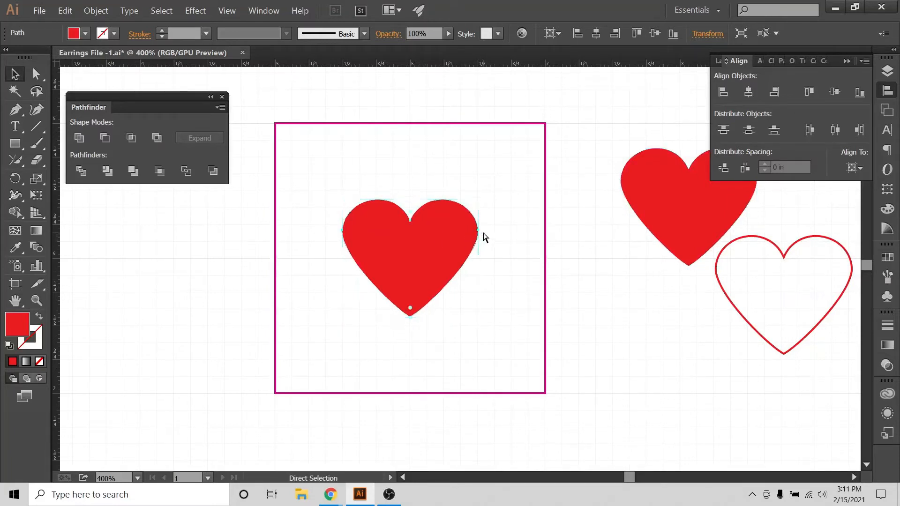
{"action": "key", "text": "v"}
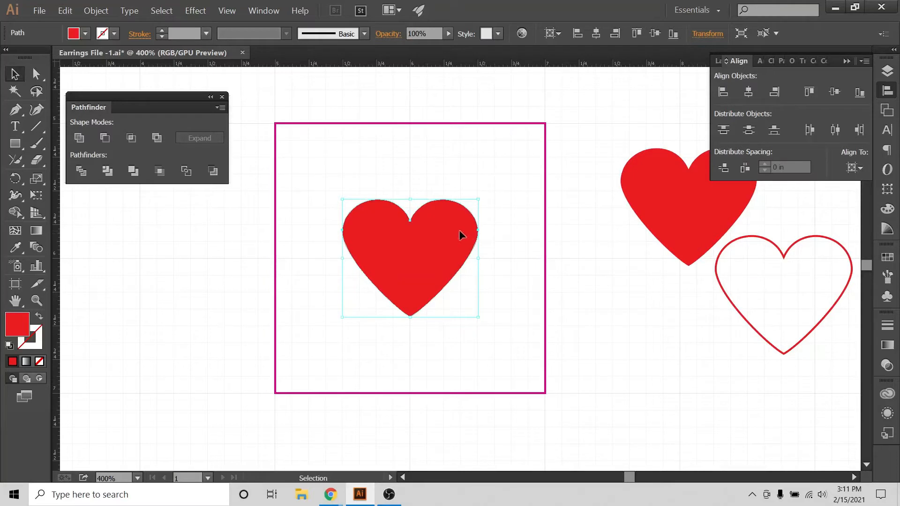
{"action": "left_click", "coordinate": [85, 36]}
{"action": "left_click", "coordinate": [128, 57]}
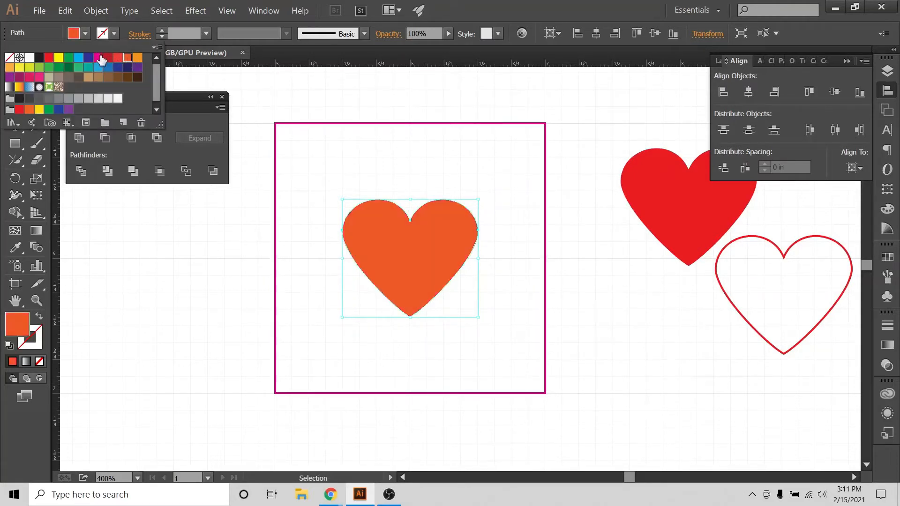
{"action": "left_click", "coordinate": [69, 58]}
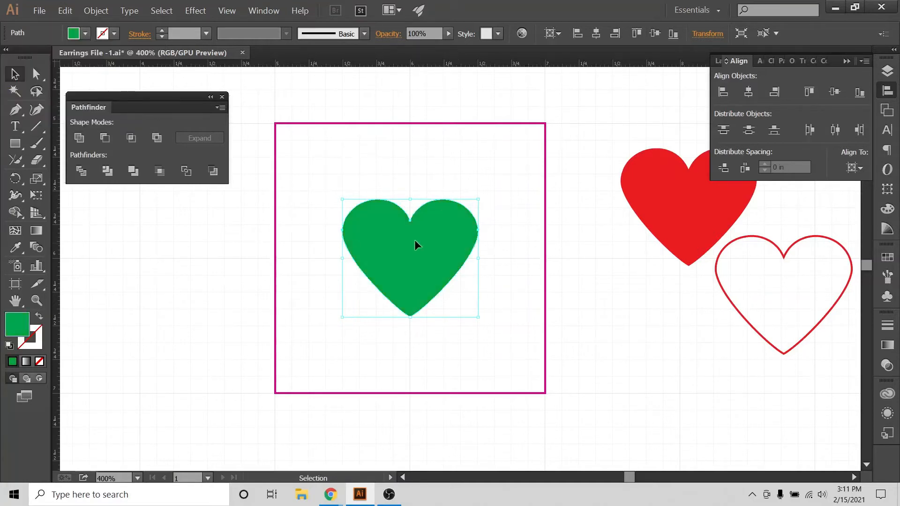
{"action": "left_click", "coordinate": [468, 177]}
Step: Scale the green heart down proportionally about its centre so it sits inside the red heart with a wide border
{"action": "left_click_drag", "start_coordinate": [430, 245], "coordinate": [378, 332]}
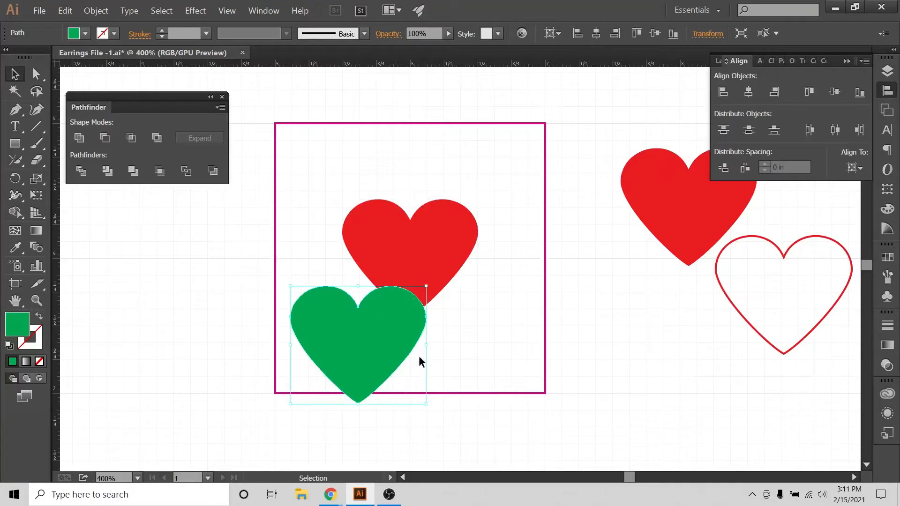
{"action": "key", "text": "ctrl+z"}
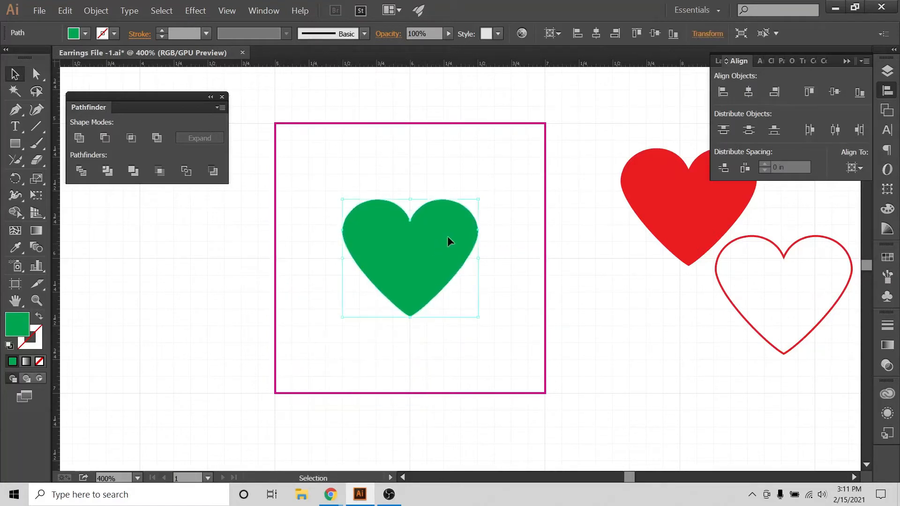
{"action": "left_click_drag", "start_coordinate": [479, 200], "coordinate": [461, 226]}
{"action": "left_click", "coordinate": [444, 167]}
{"action": "left_click", "coordinate": [427, 251]}
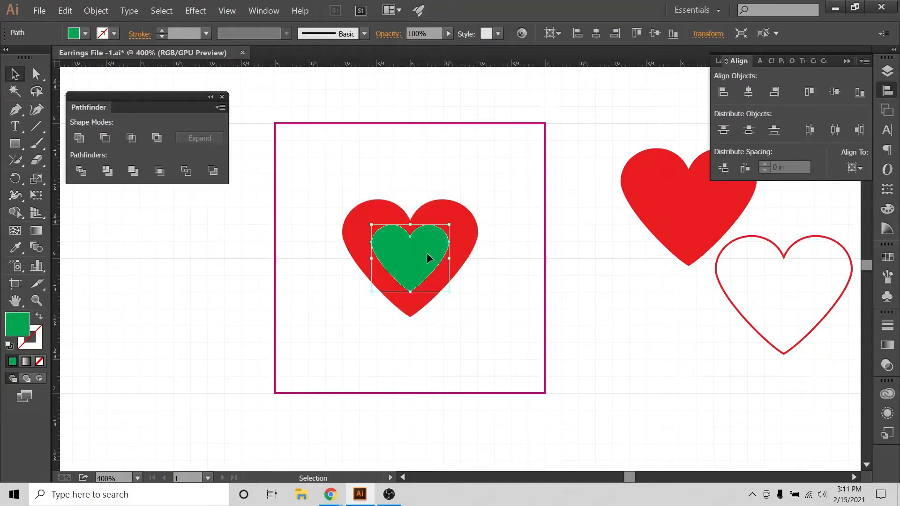
Step: Nudge the green heart slightly downward inside the red heart to even out the border, and deselect it
{"action": "key", "text": "Down"}
{"action": "key", "text": "Down"}
{"action": "key", "text": "Down"}
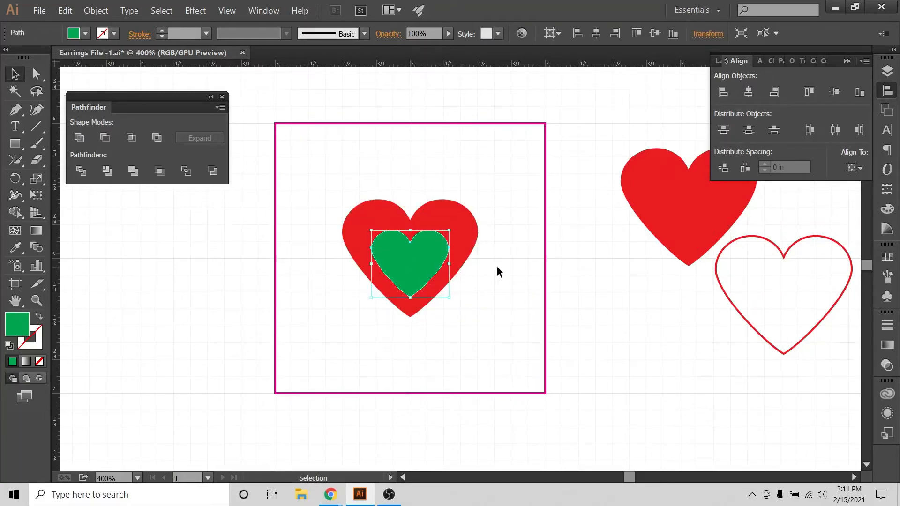
{"action": "key", "text": "Up"}
{"action": "left_click", "coordinate": [490, 265]}
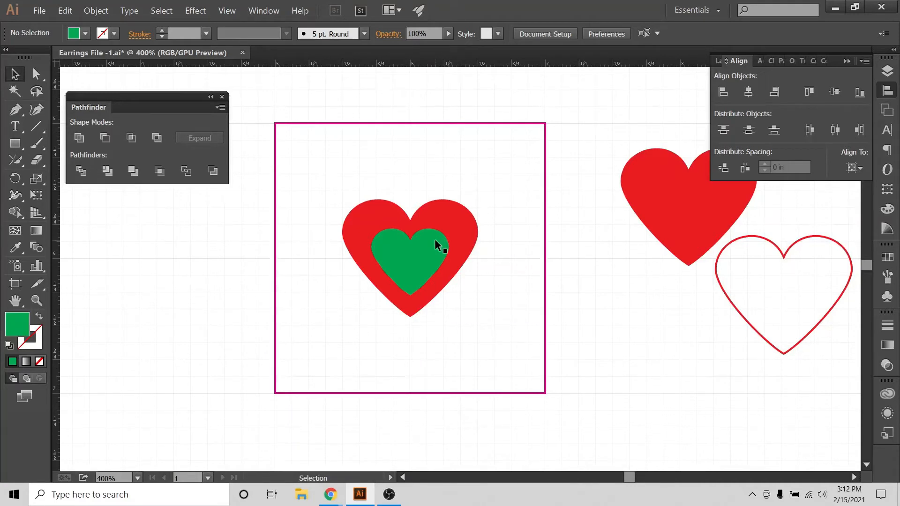
Step: Select the red and green hearts together and scale them down proportionally about their centre to about two thirds size
{"action": "left_click_drag", "start_coordinate": [483, 197], "coordinate": [365, 301]}
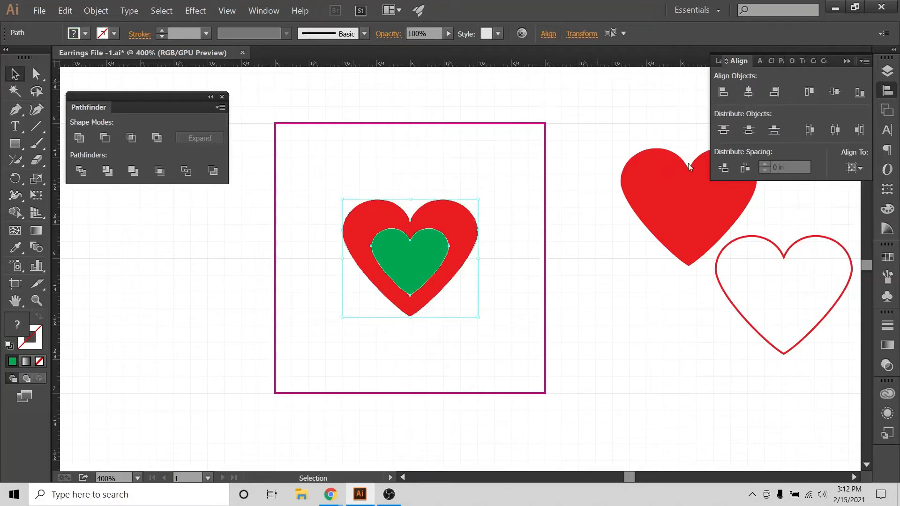
{"action": "left_click", "coordinate": [292, 162]}
{"action": "left_click_drag", "start_coordinate": [370, 214], "coordinate": [410, 253]}
{"action": "left_click_drag", "start_coordinate": [486, 180], "coordinate": [375, 274]}
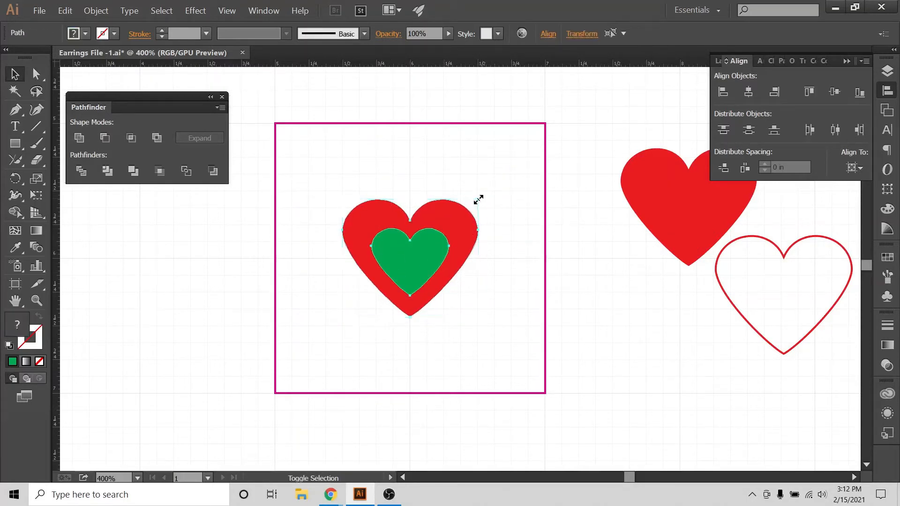
{"action": "left_click_drag", "start_coordinate": [478, 199], "coordinate": [455, 220]}
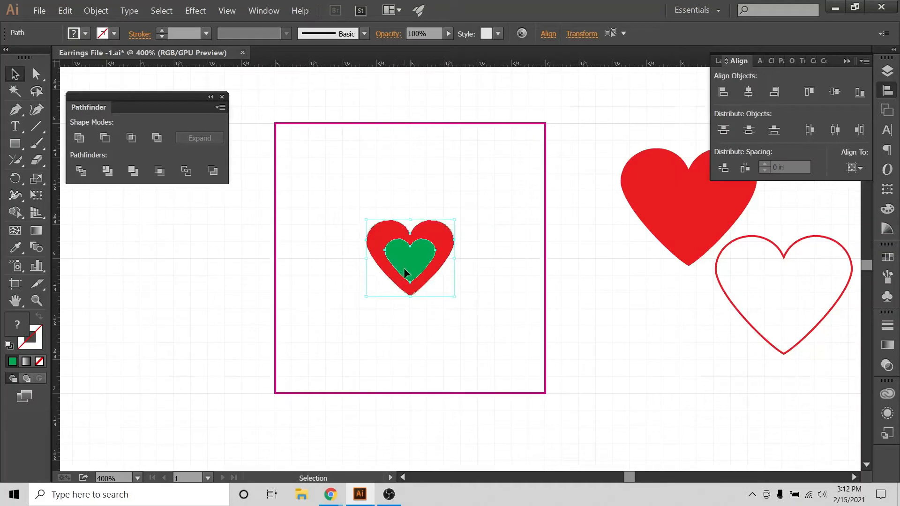
Step: Duplicate the red and green heart pair into a vertical chain of four slightly overlapping pairs inside the guide square
{"action": "left_click_drag", "start_coordinate": [404, 270], "coordinate": [426, 388]}
{"action": "left_click", "coordinate": [493, 305]}
{"action": "left_click", "coordinate": [471, 271]}
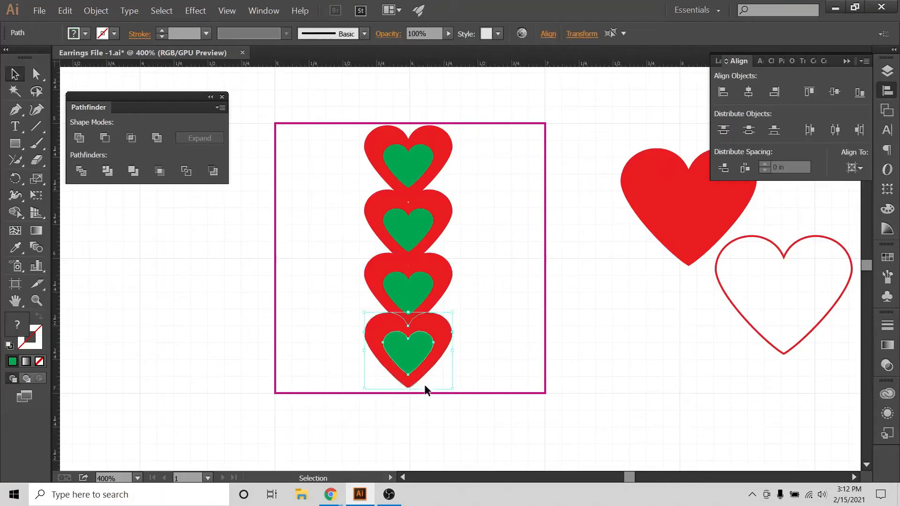
Step: Select all four heart pairs and align them to the artboard's horizontal centre
{"action": "left_click", "coordinate": [494, 312]}
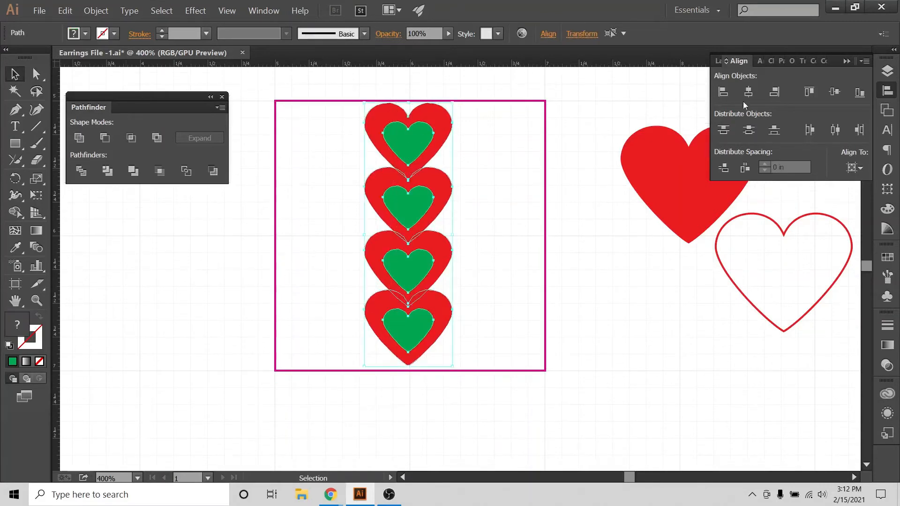
{"action": "left_click", "coordinate": [745, 97]}
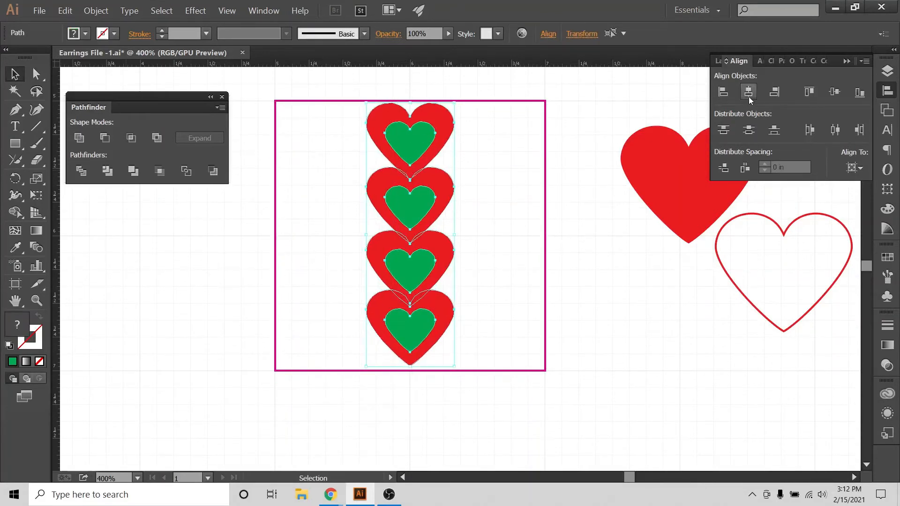
{"action": "left_click", "coordinate": [854, 168]}
Step: Move the lowest heart pair of the chain out of the guide square, below the outlined heart
{"action": "left_click", "coordinate": [479, 174]}
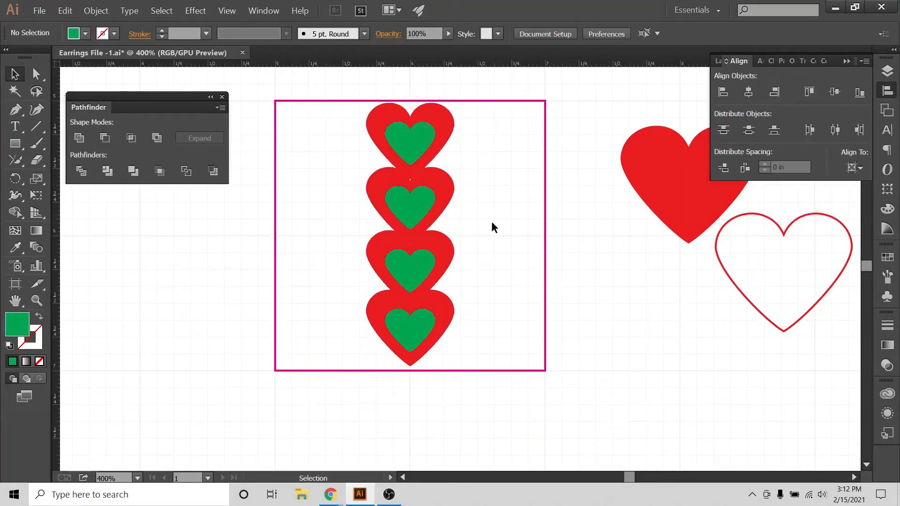
{"action": "scroll", "coordinate": [492, 227], "scroll_direction": "up", "scroll_amount": 1}
{"action": "left_click_drag", "start_coordinate": [313, 349], "coordinate": [686, 400]}
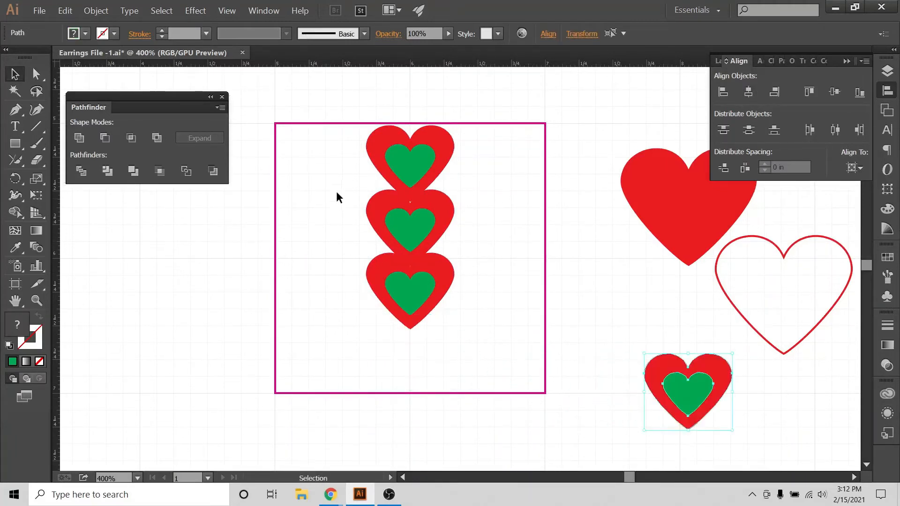
Step: Enlarge the three remaining heart pairs together to fill the guide square's height and centre them horizontally
{"action": "left_click_drag", "start_coordinate": [347, 135], "coordinate": [494, 390]}
{"action": "left_click_drag", "start_coordinate": [516, 97], "coordinate": [404, 395]}
{"action": "left_click", "coordinate": [750, 90]}
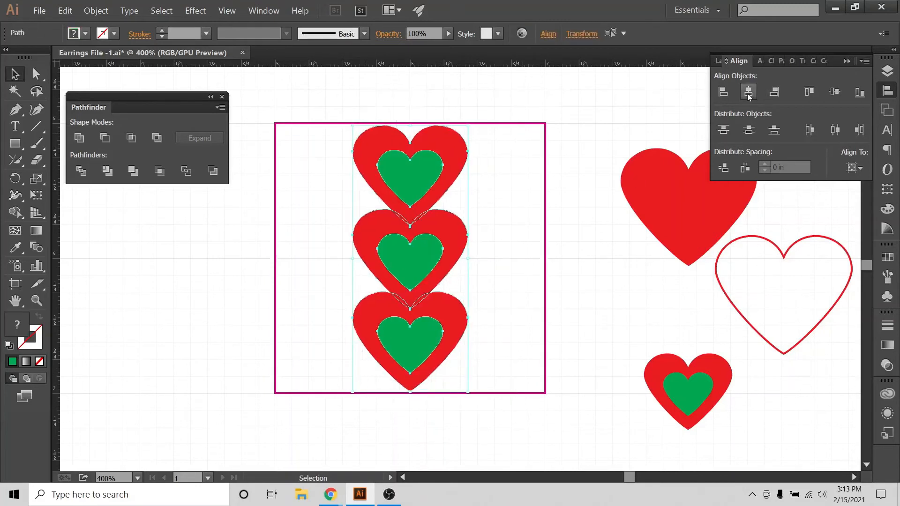
{"action": "left_click", "coordinate": [510, 80]}
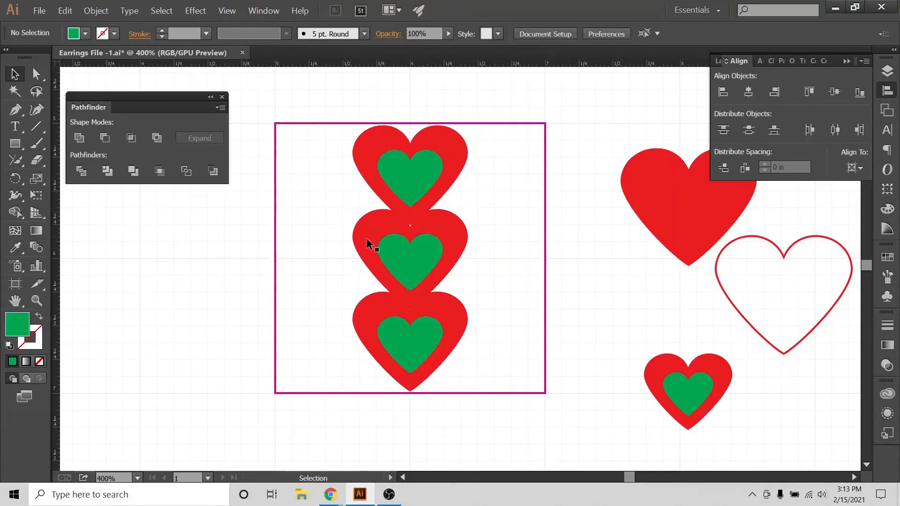
Step: Nudge the middle heart pair slightly upward so it overlaps the top heart more, and deselect it
{"action": "left_click_drag", "start_coordinate": [331, 238], "coordinate": [486, 260]}
{"action": "key", "text": "Up"}
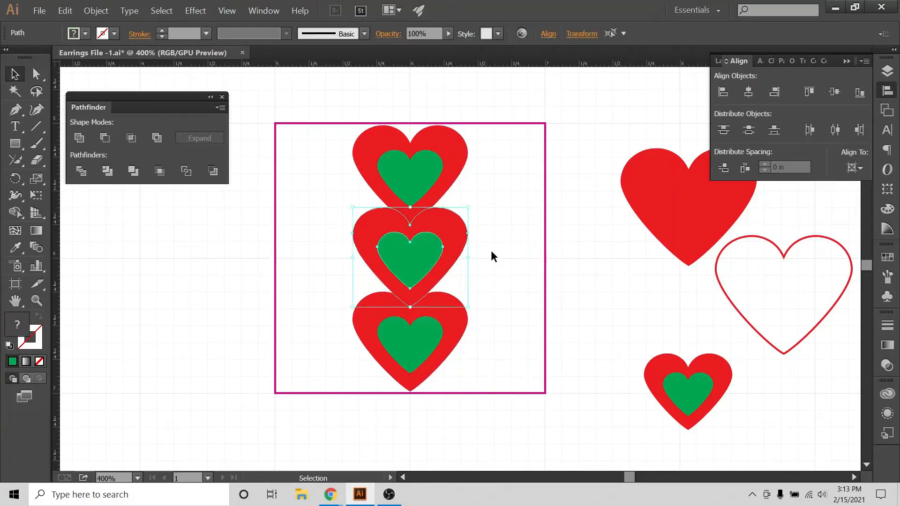
{"action": "left_click", "coordinate": [497, 244]}
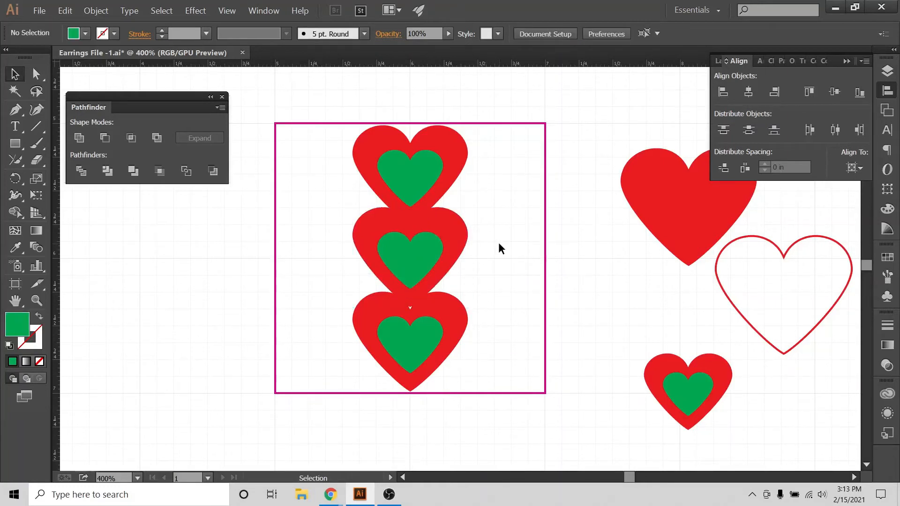
Step: Try the spare smaller heart pair at the lower end of the chain, and move it back outside the guide square
{"action": "left_click_drag", "start_coordinate": [611, 333], "coordinate": [675, 411]}
{"action": "left_click_drag", "start_coordinate": [674, 403], "coordinate": [414, 409]}
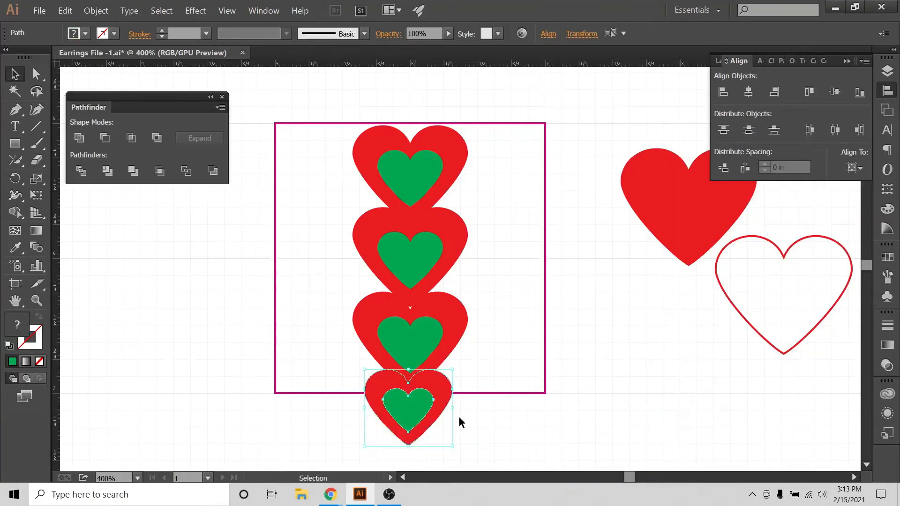
{"action": "left_click", "coordinate": [352, 420]}
{"action": "left_click_drag", "start_coordinate": [348, 404], "coordinate": [719, 395]}
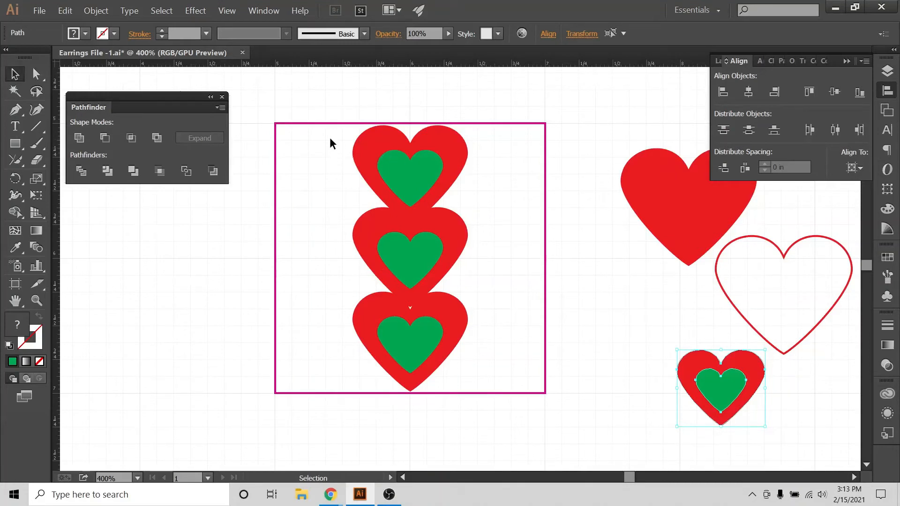
Step: Subtract the green inner heart from each of the three red hearts in the chain with Minus Front
{"action": "left_click", "coordinate": [337, 168]}
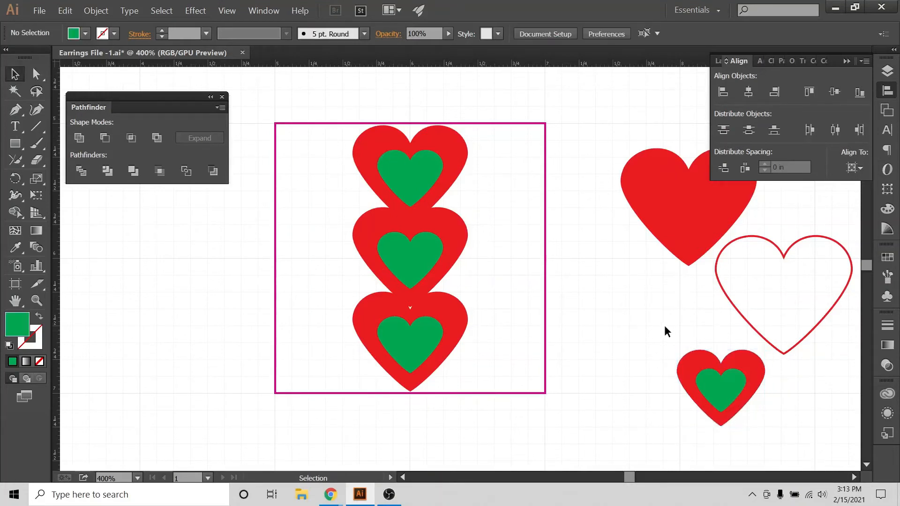
{"action": "left_click_drag", "start_coordinate": [665, 327], "coordinate": [716, 411]}
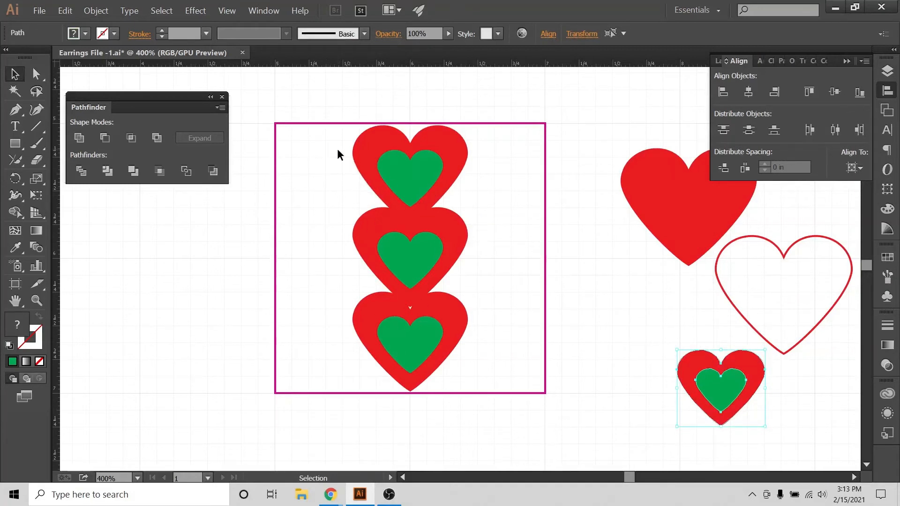
{"action": "left_click", "coordinate": [429, 206]}
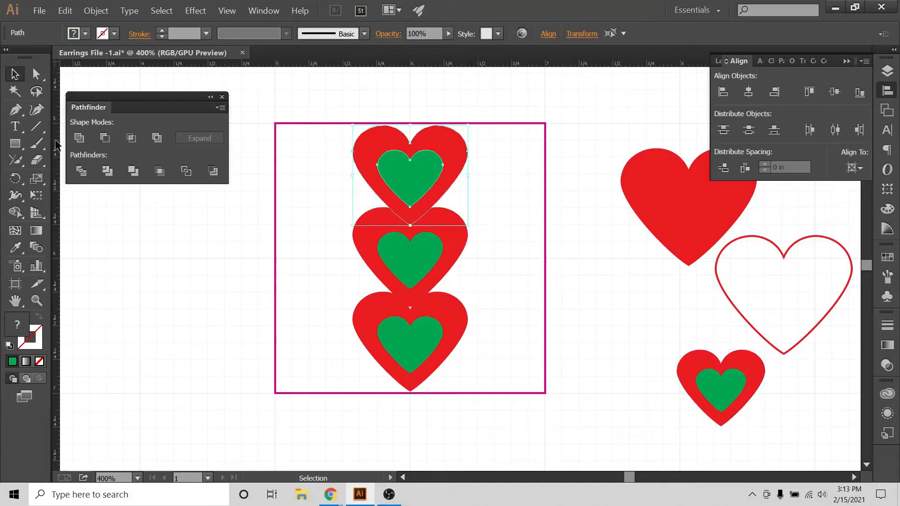
{"action": "left_click", "coordinate": [105, 138]}
{"action": "left_click_drag", "start_coordinate": [305, 245], "coordinate": [411, 270]}
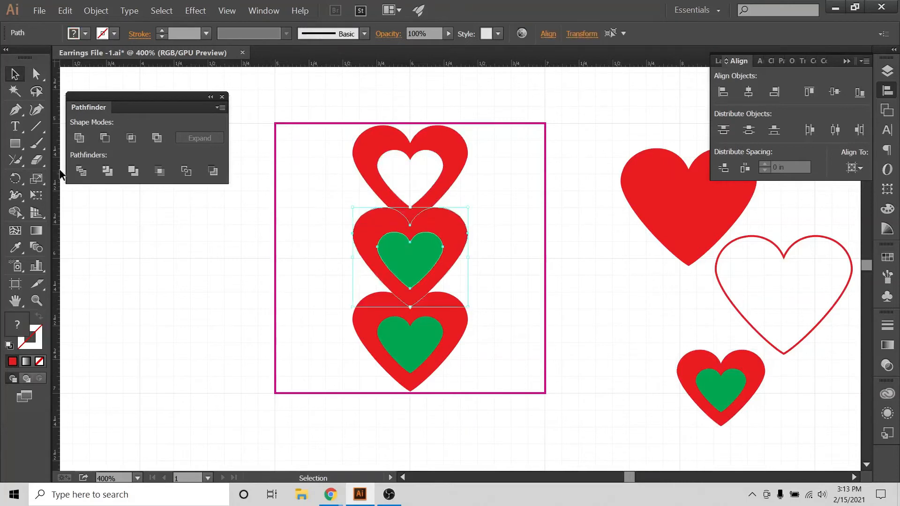
{"action": "left_click", "coordinate": [105, 138]}
{"action": "left_click", "coordinate": [263, 254]}
{"action": "left_click_drag", "start_coordinate": [333, 337], "coordinate": [453, 379]}
{"action": "left_click", "coordinate": [105, 138]}
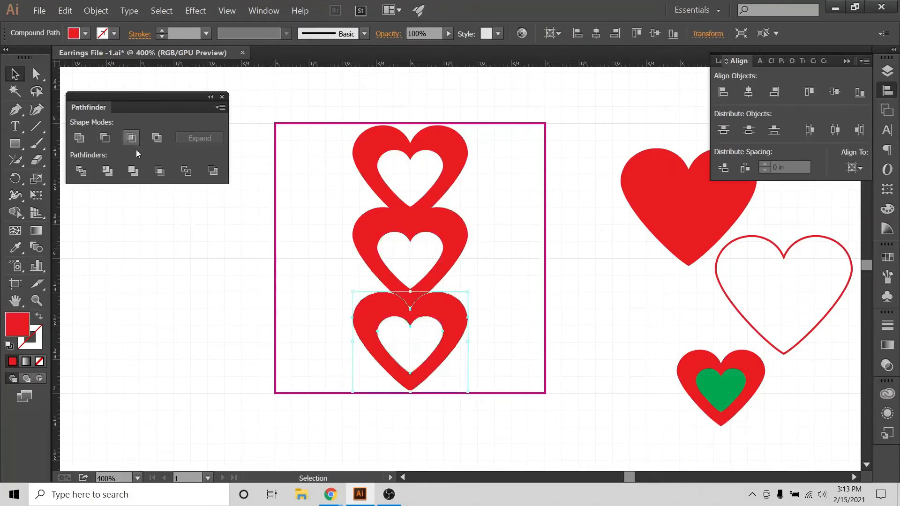
{"action": "left_click", "coordinate": [298, 206]}
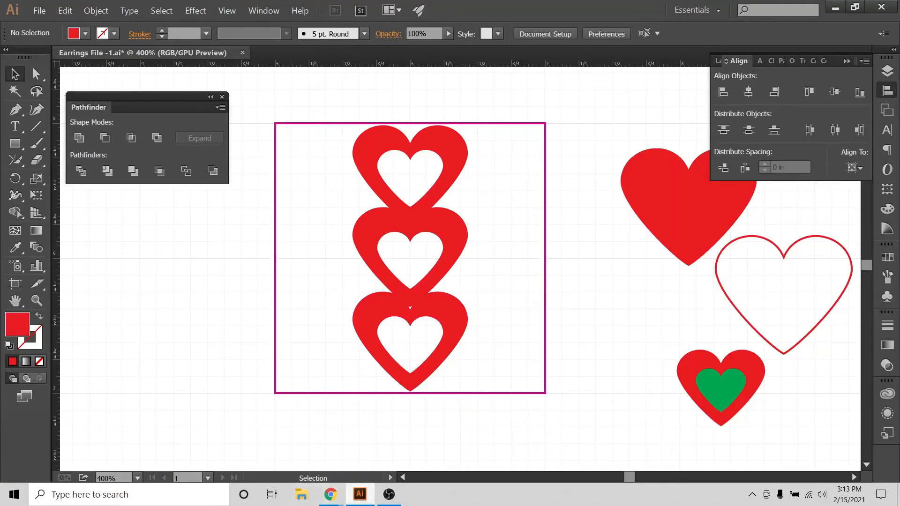
Step: Switch to Chrome, examine the stacked heart designs in the six-design Valentine earrings bundle listing on Etsy, and return to Illustrator
{"action": "left_click", "coordinate": [330, 494]}
{"action": "left_click", "coordinate": [302, 413]}
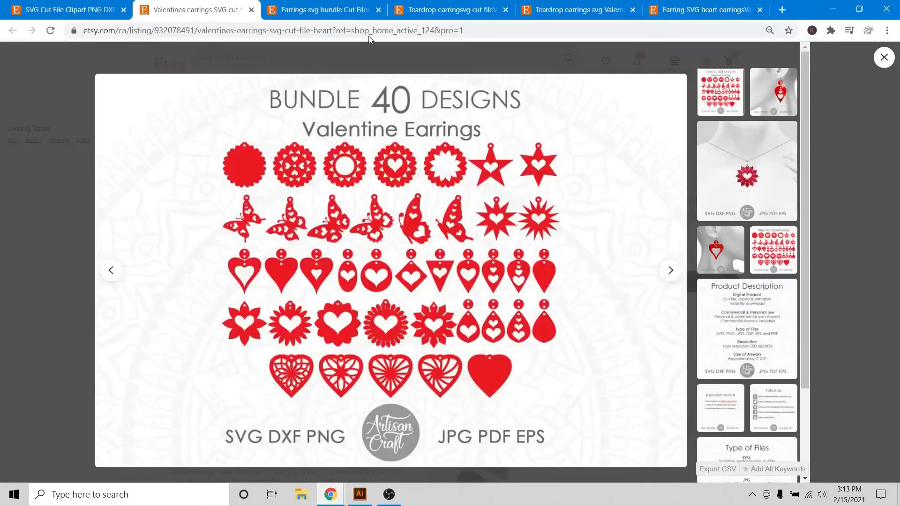
{"action": "left_click", "coordinate": [332, 8]}
{"action": "left_click", "coordinate": [463, 9]}
{"action": "left_click", "coordinate": [599, 14]}
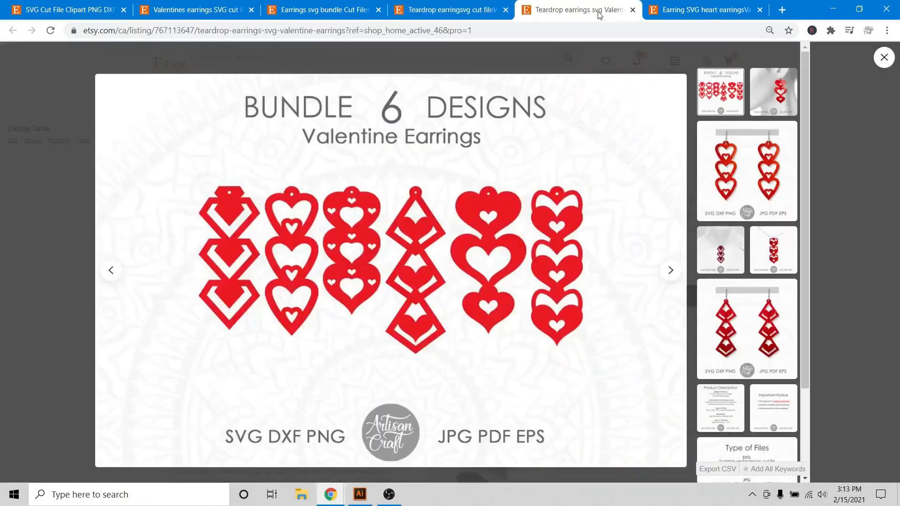
{"action": "left_click", "coordinate": [359, 497]}
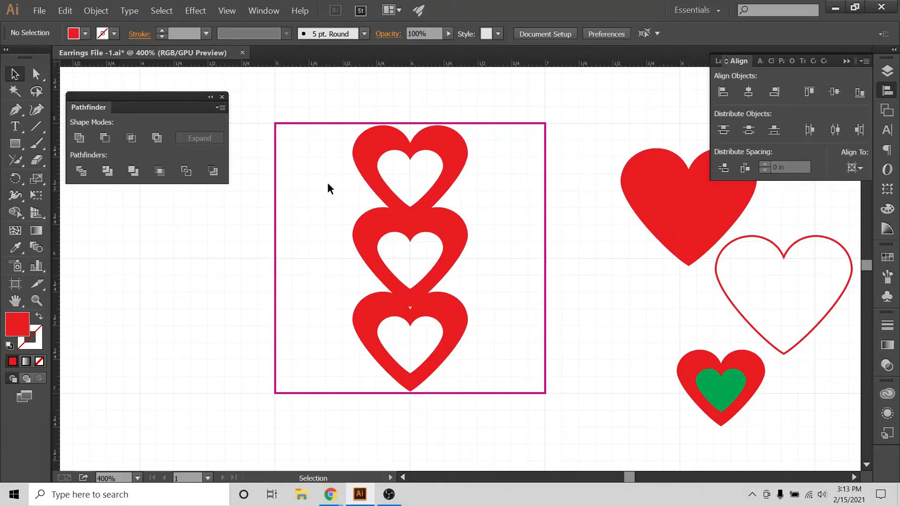
Step: Undo the inner heart cut-outs on all three hearts of the chain
{"action": "left_click_drag", "start_coordinate": [327, 242], "coordinate": [441, 354]}
{"action": "left_click", "coordinate": [505, 265]}
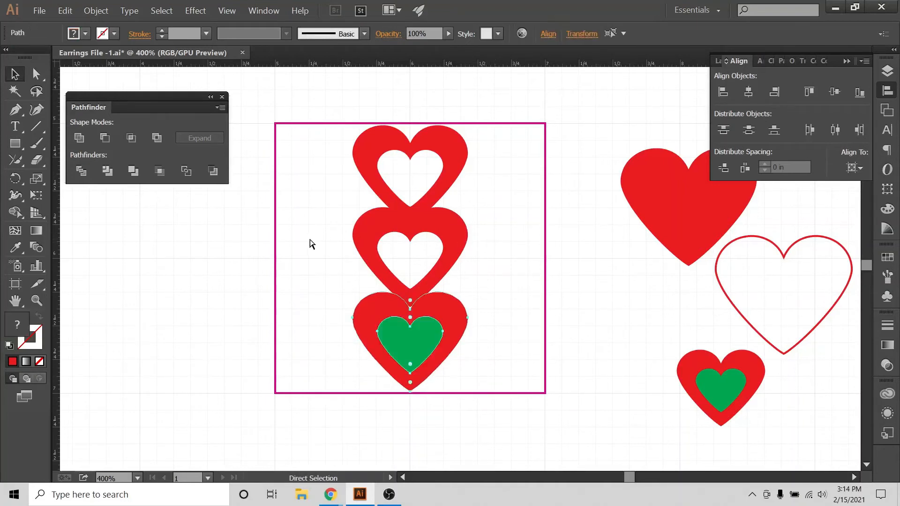
{"action": "key", "text": "ctrl+z"}
{"action": "key", "text": "ctrl+z"}
{"action": "key", "text": "ctrl+z"}
Step: Delete the lower two heart pairs, move the remaining pair down towards the middle of the guide square and centre it horizontally
{"action": "left_click_drag", "start_coordinate": [310, 243], "coordinate": [434, 371]}
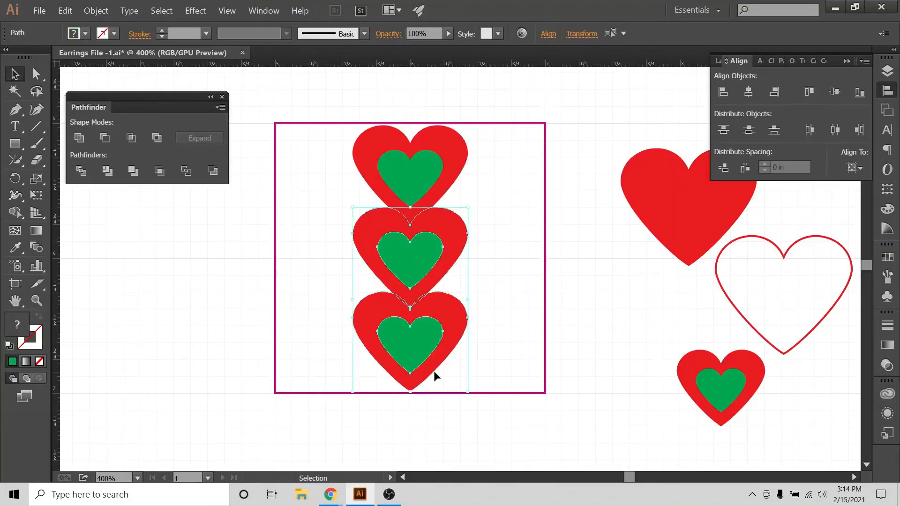
{"action": "key", "text": "Delete"}
{"action": "left_click", "coordinate": [412, 185]}
{"action": "left_click_drag", "start_coordinate": [413, 185], "coordinate": [408, 247]}
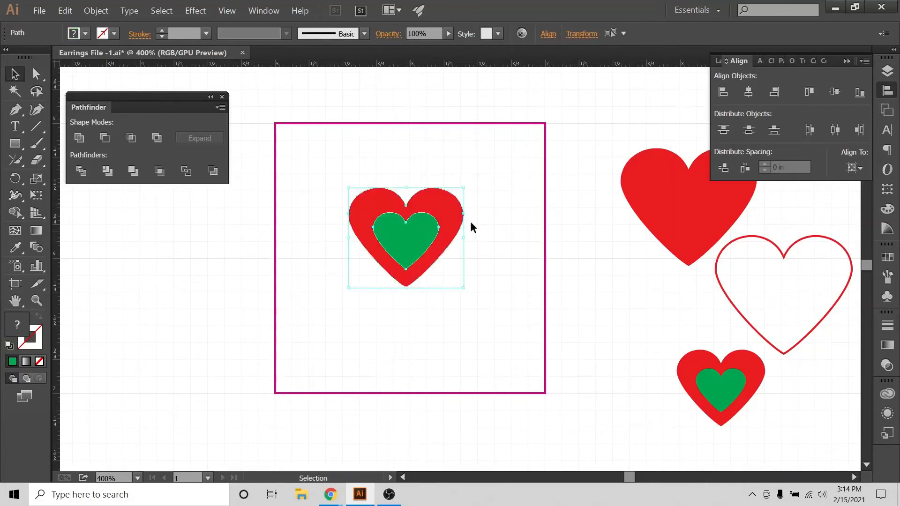
{"action": "left_click", "coordinate": [474, 178]}
{"action": "left_click", "coordinate": [408, 257]}
{"action": "left_click", "coordinate": [748, 92]}
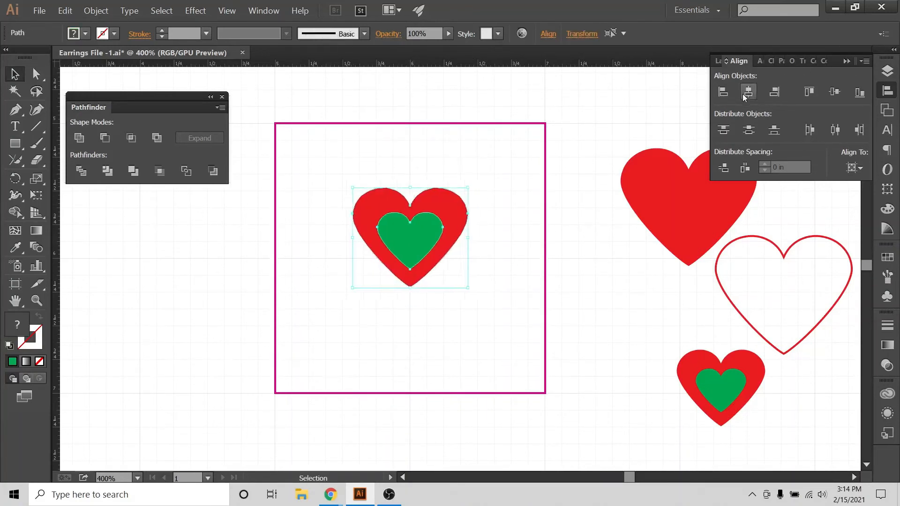
{"action": "left_click", "coordinate": [489, 149]}
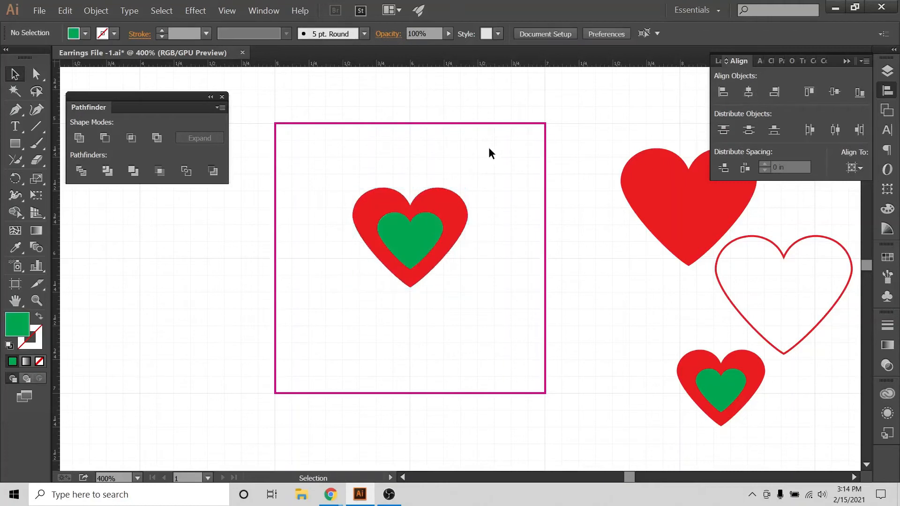
Step: Shrink the green inner heart slightly about its centre inside the red heart in the guide square
{"action": "left_click", "coordinate": [422, 229]}
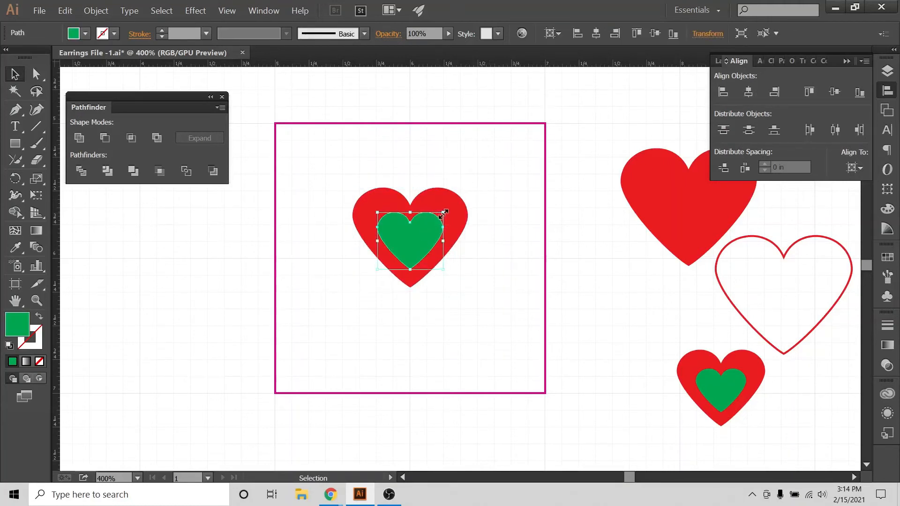
{"action": "left_click_drag", "start_coordinate": [444, 214], "coordinate": [443, 214]}
{"action": "left_click", "coordinate": [471, 178]}
{"action": "left_click_drag", "start_coordinate": [475, 171], "coordinate": [316, 387]}
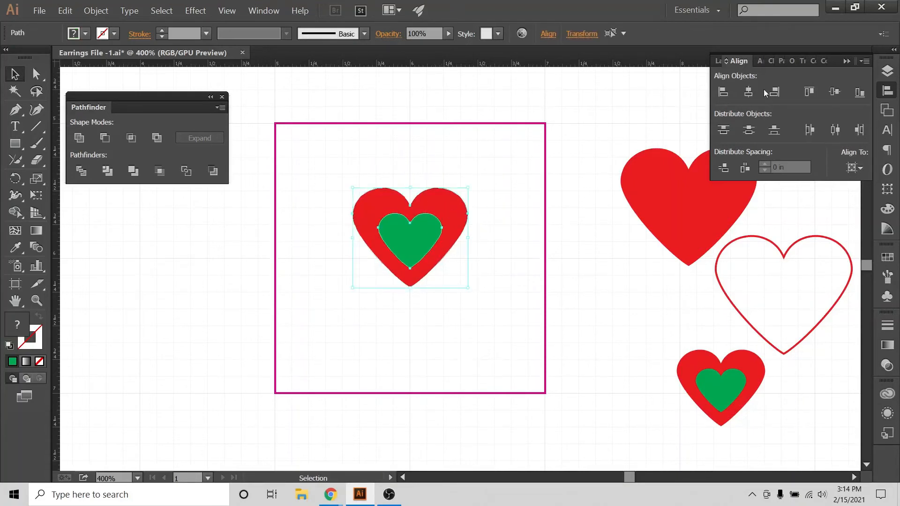
{"action": "left_click", "coordinate": [376, 185]}
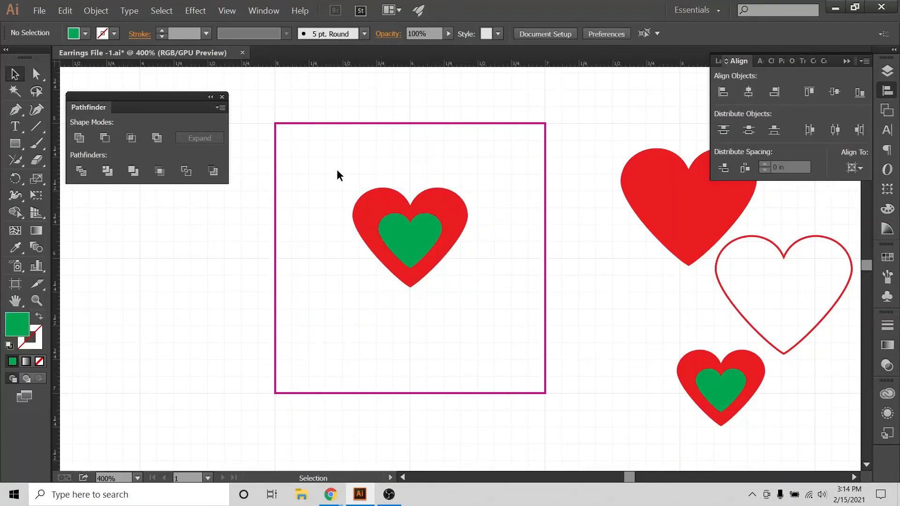
Step: Select the red heart with its green inner heart and cut out the inner shape with Minus Front
{"action": "left_click_drag", "start_coordinate": [336, 170], "coordinate": [470, 309]}
{"action": "left_click", "coordinate": [393, 175]}
{"action": "left_click_drag", "start_coordinate": [339, 180], "coordinate": [458, 324]}
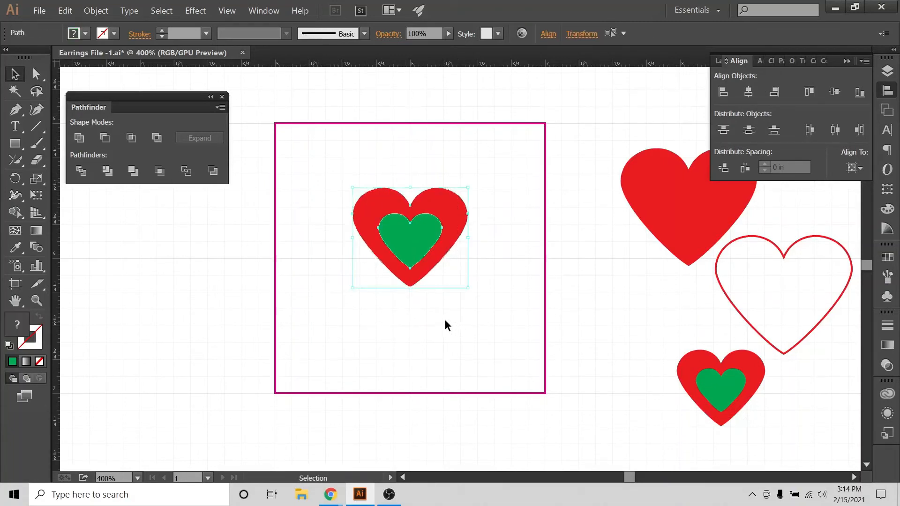
{"action": "left_click", "coordinate": [317, 218]}
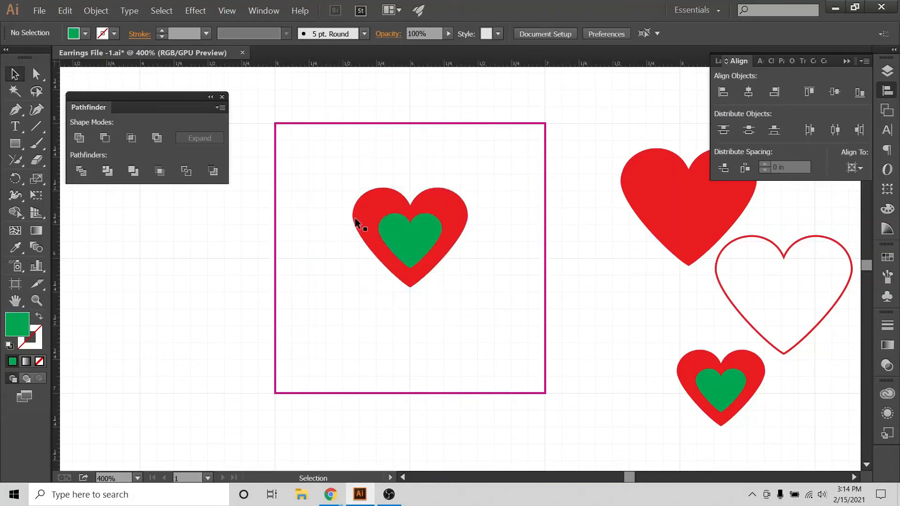
{"action": "left_click", "coordinate": [363, 217]}
{"action": "left_click", "coordinate": [390, 235], "text": "shift"}
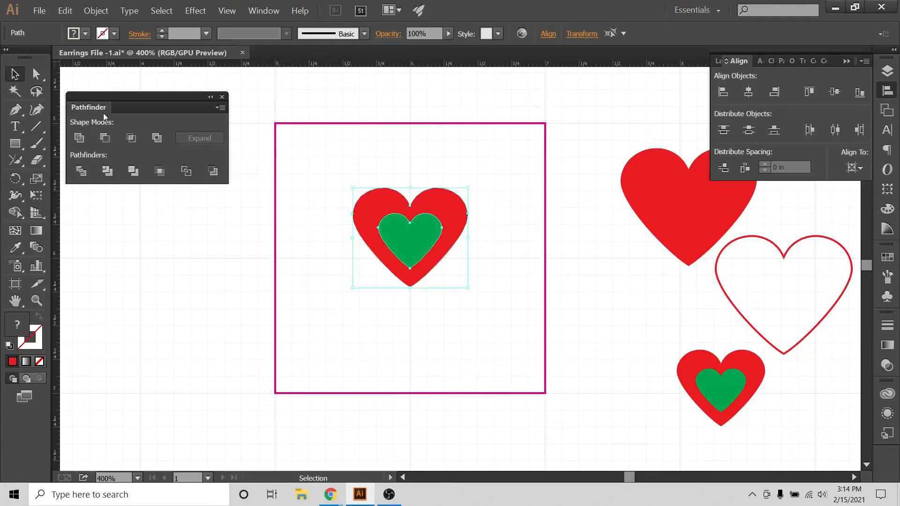
{"action": "left_click", "coordinate": [105, 143]}
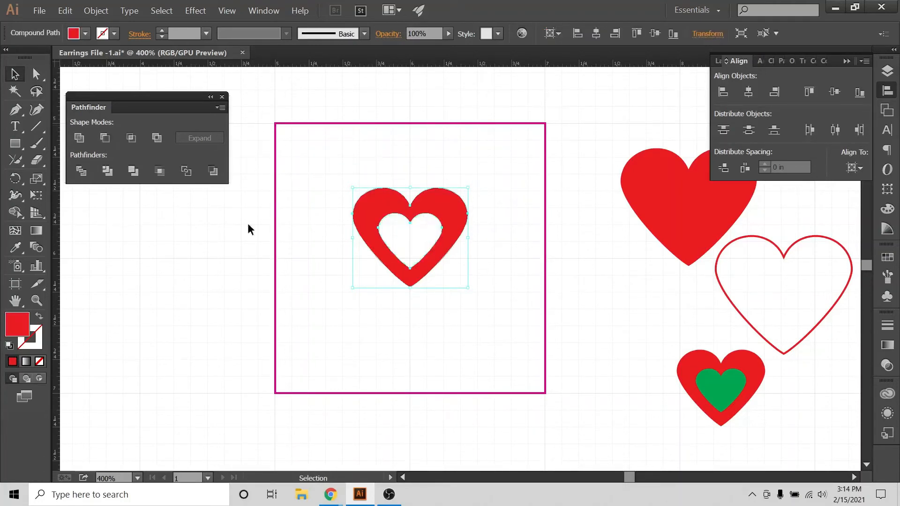
{"action": "left_click", "coordinate": [339, 303]}
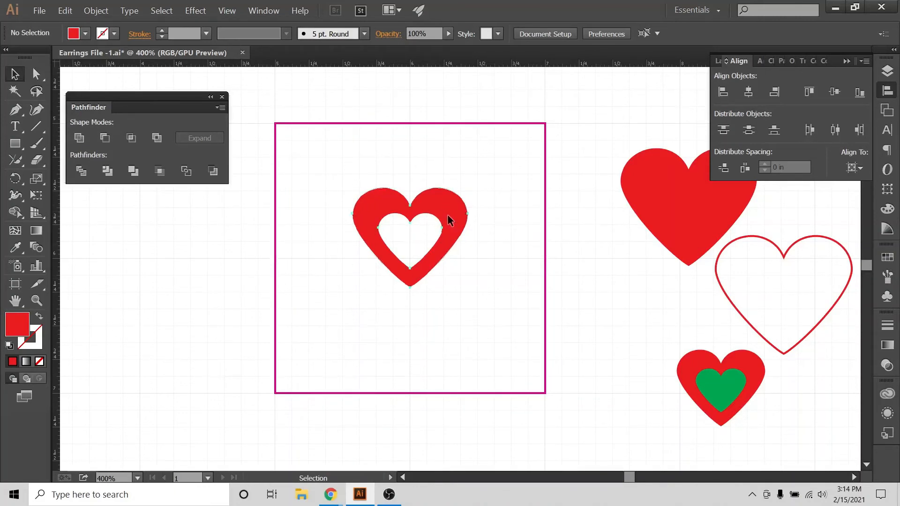
Step: Move the cut-out heart up near the guide square's upper edge and place an overlapping copy directly below it
{"action": "left_click_drag", "start_coordinate": [447, 216], "coordinate": [448, 158]}
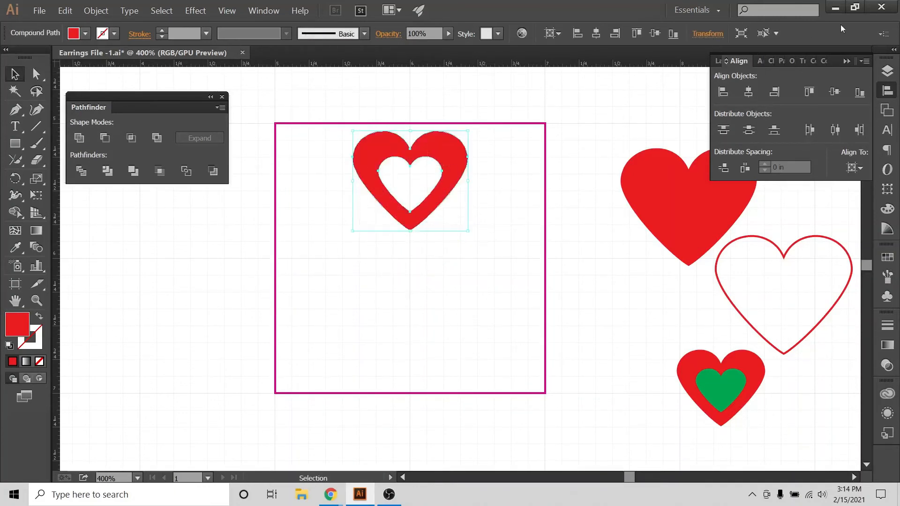
{"action": "left_click", "coordinate": [464, 113]}
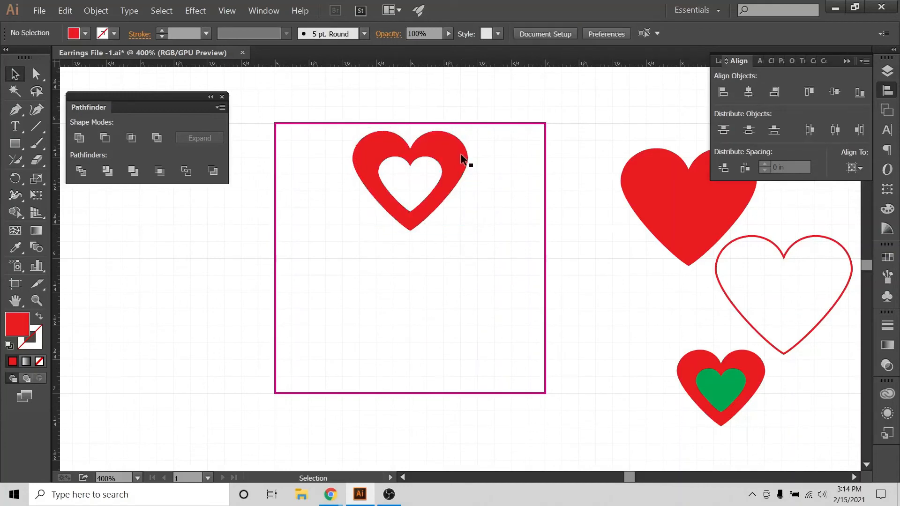
{"action": "left_click", "coordinate": [452, 158]}
{"action": "key", "text": "alt"}
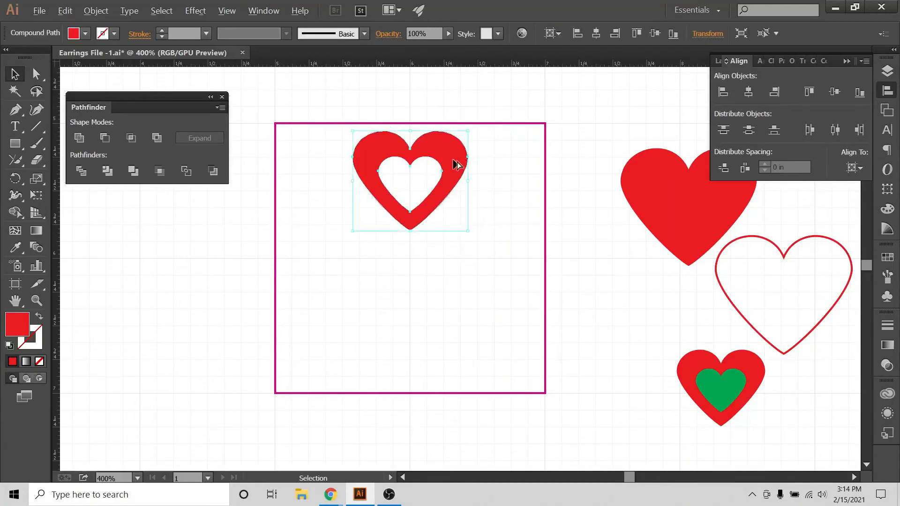
{"action": "key", "text": "alt"}
{"action": "left_click_drag", "start_coordinate": [454, 164], "coordinate": [457, 248]}
{"action": "left_click", "coordinate": [469, 188]}
Step: Duplicate the second heart downward so the third copy overlaps it and ends at the guide square's lower edge
{"action": "left_click", "coordinate": [455, 249]}
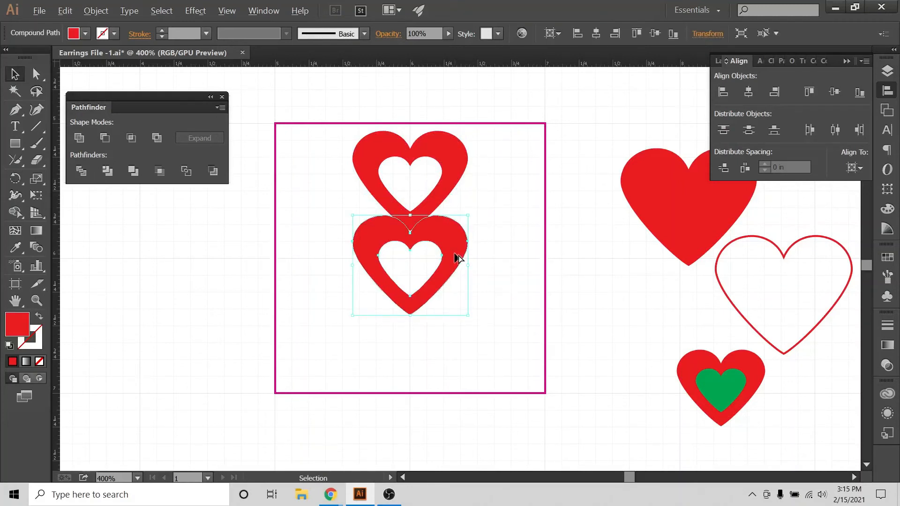
{"action": "left_click_drag", "start_coordinate": [456, 256], "coordinate": [463, 336]}
{"action": "left_click", "coordinate": [528, 244]}
Step: Align the three cut-out hearts to the selection, centring them horizontally and distributing their vertical centres evenly
{"action": "left_click_drag", "start_coordinate": [369, 101], "coordinate": [470, 432]}
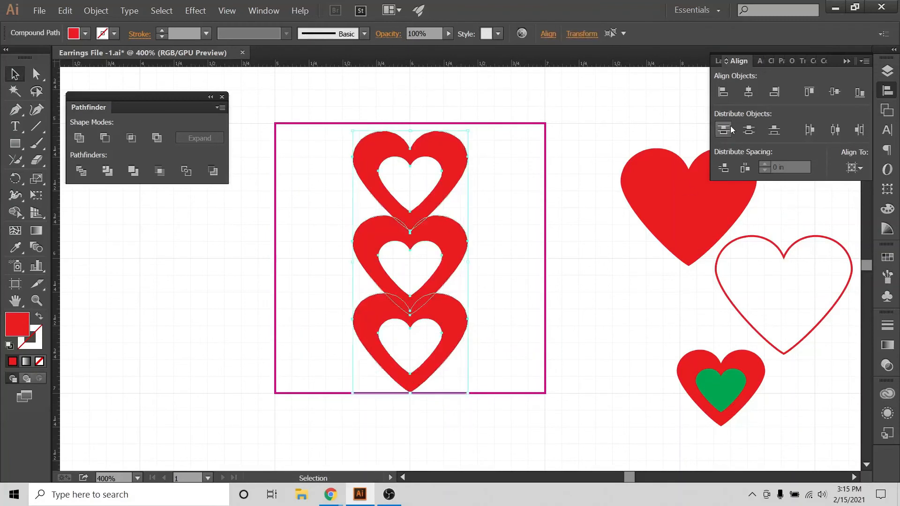
{"action": "left_click", "coordinate": [853, 168]}
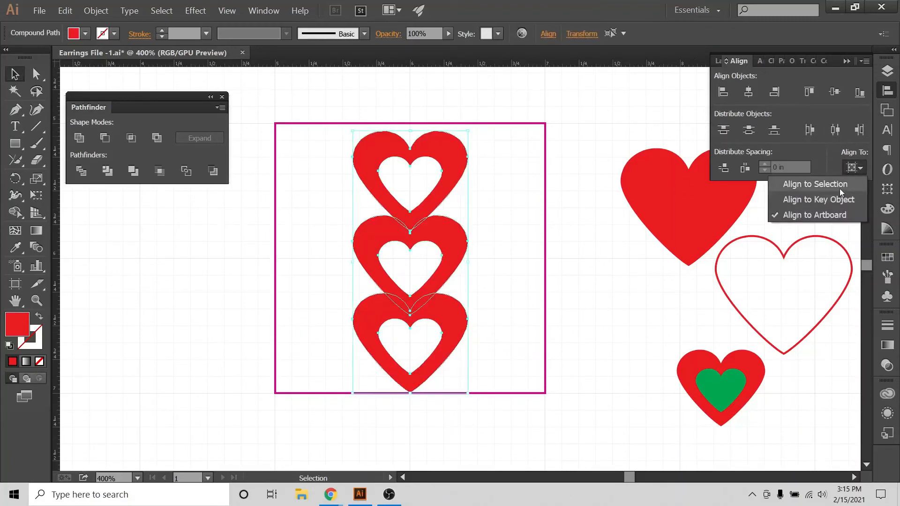
{"action": "left_click", "coordinate": [840, 192]}
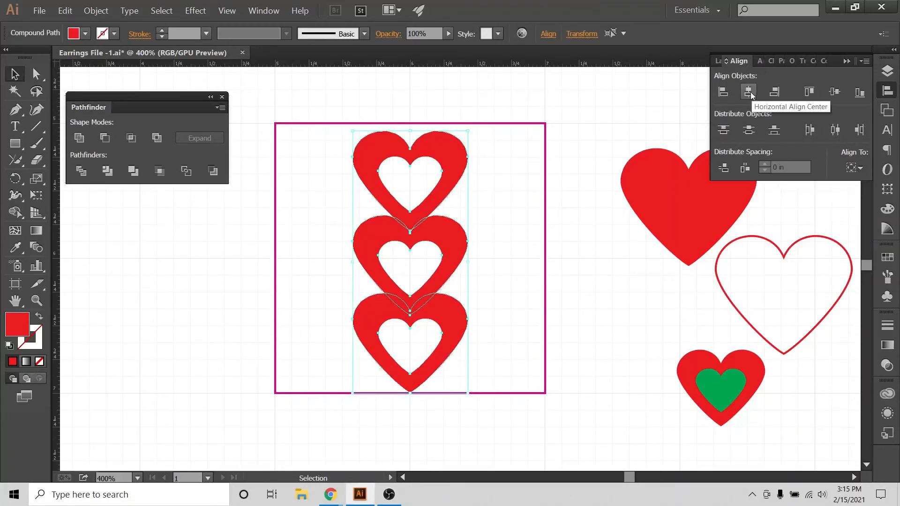
{"action": "left_click", "coordinate": [750, 94]}
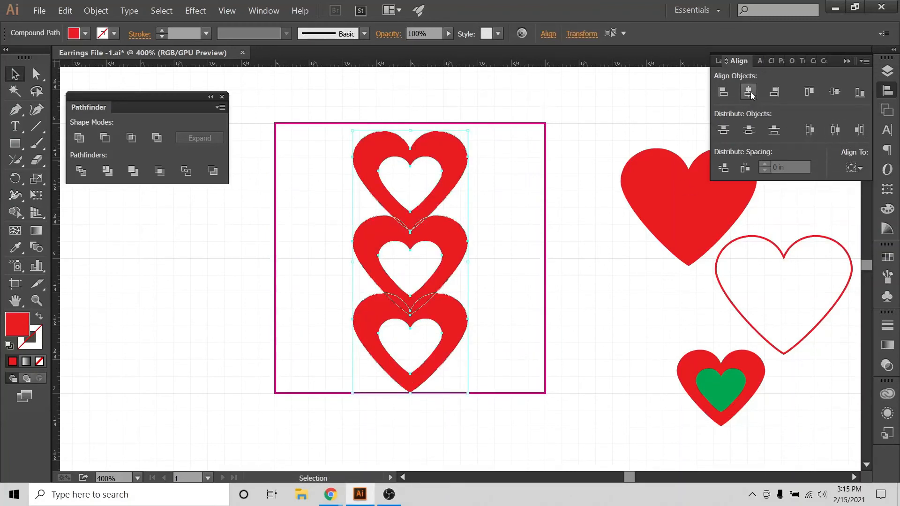
{"action": "left_click", "coordinate": [750, 130]}
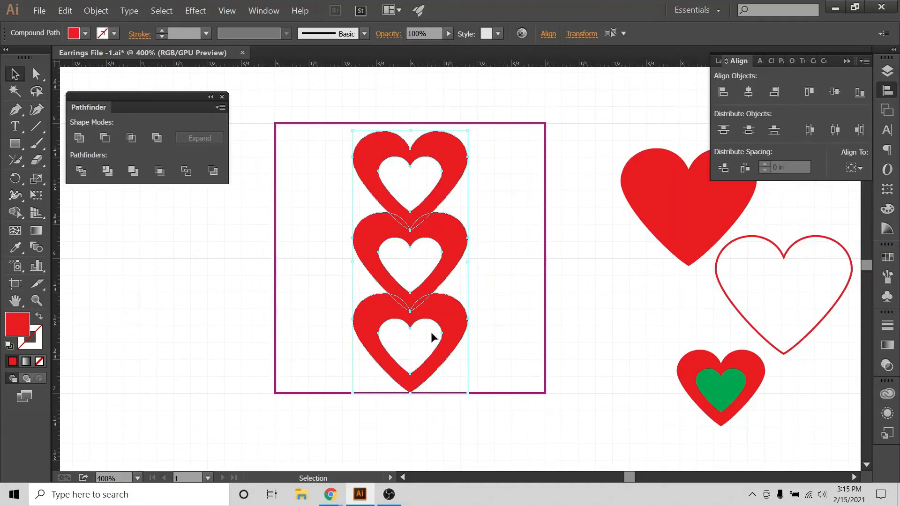
{"action": "left_click", "coordinate": [489, 218]}
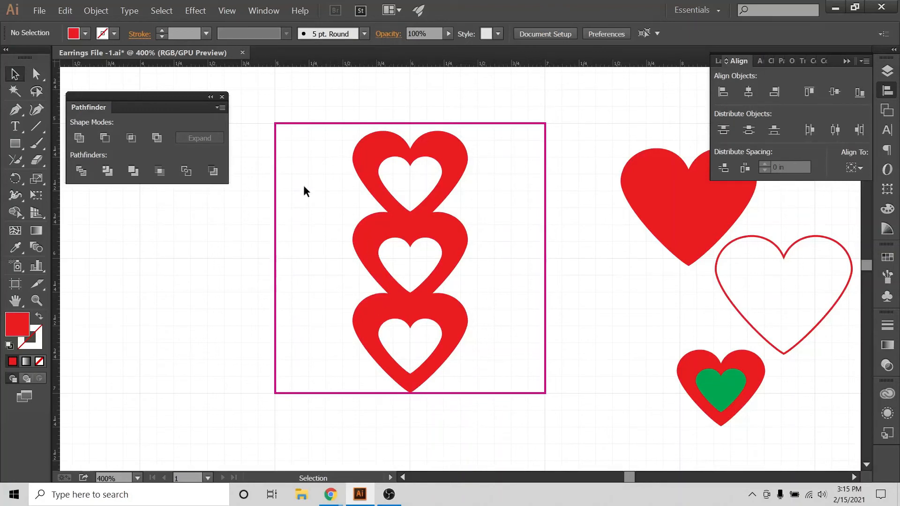
Step: Nudge the whole three-heart chain slightly upward so it sits inside the guide square, and deselect it
{"action": "left_click_drag", "start_coordinate": [331, 131], "coordinate": [510, 415]}
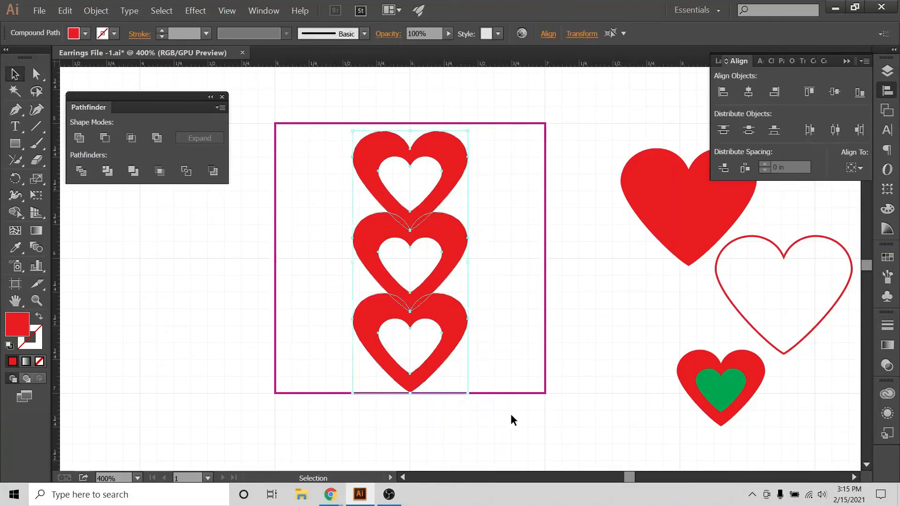
{"action": "key", "text": "Up"}
{"action": "key", "text": "Up"}
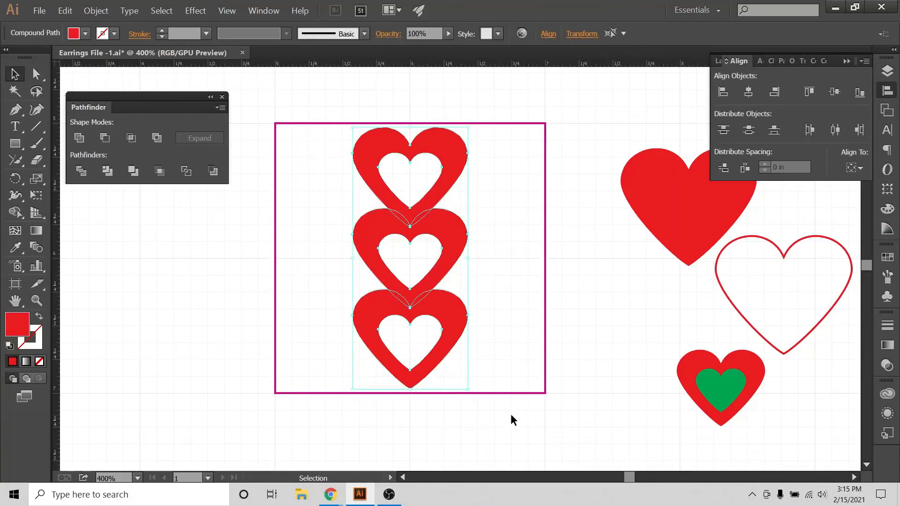
{"action": "left_click", "coordinate": [527, 202]}
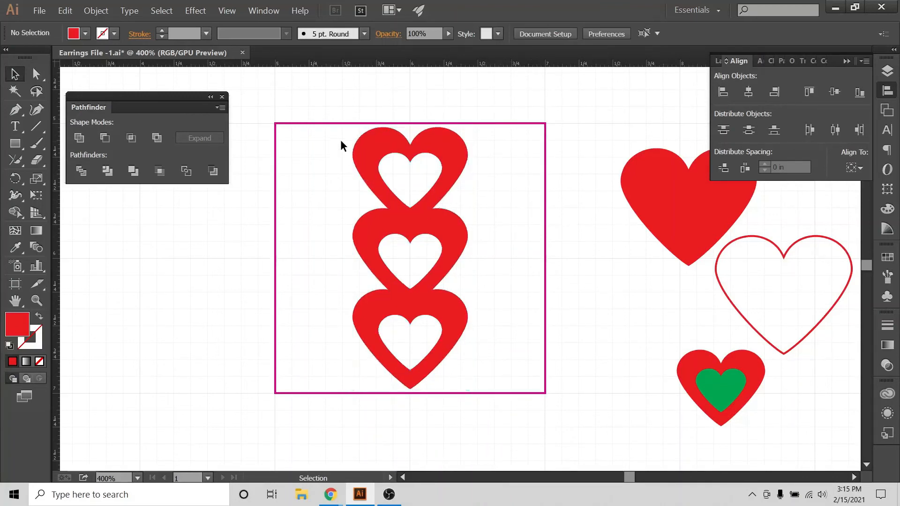
Step: Unite the three overlapping cut-out hearts into a single shape with the Pathfinder, and deselect it
{"action": "left_click_drag", "start_coordinate": [341, 141], "coordinate": [471, 431]}
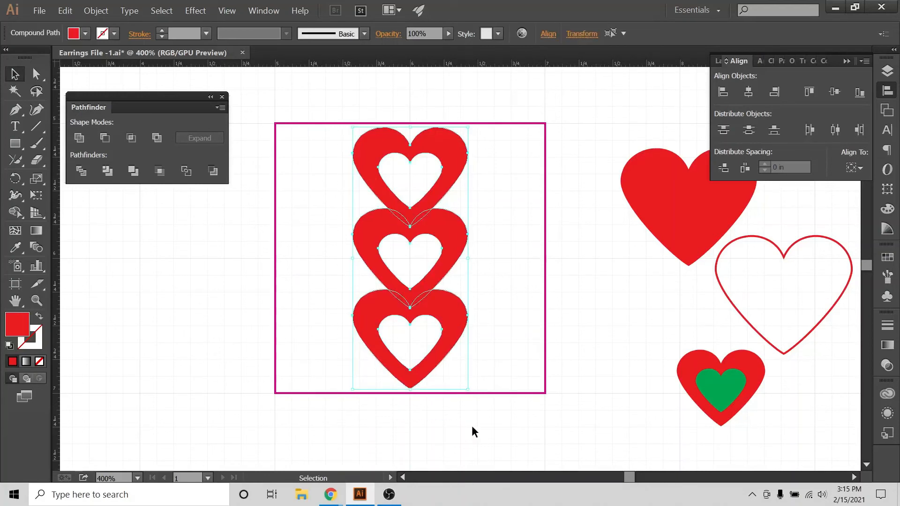
{"action": "left_click", "coordinate": [95, 10]}
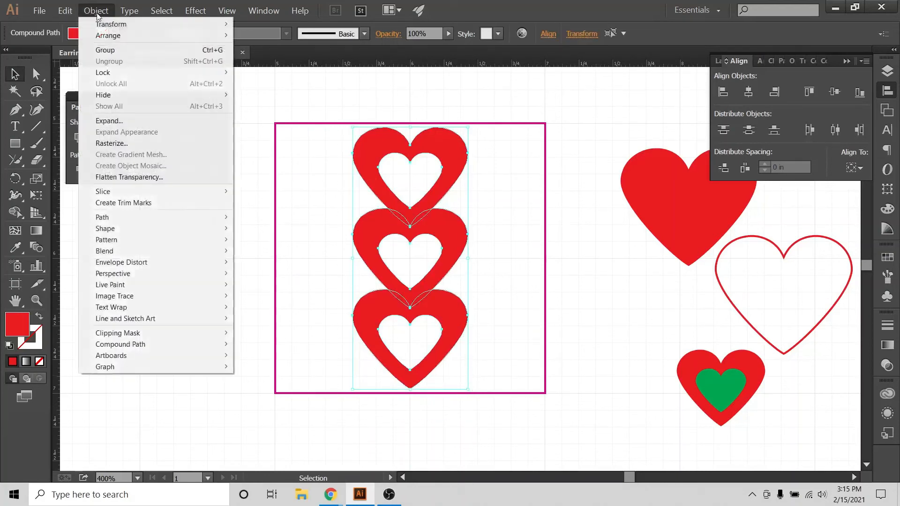
{"action": "left_click", "coordinate": [105, 123]}
{"action": "left_click", "coordinate": [81, 140]}
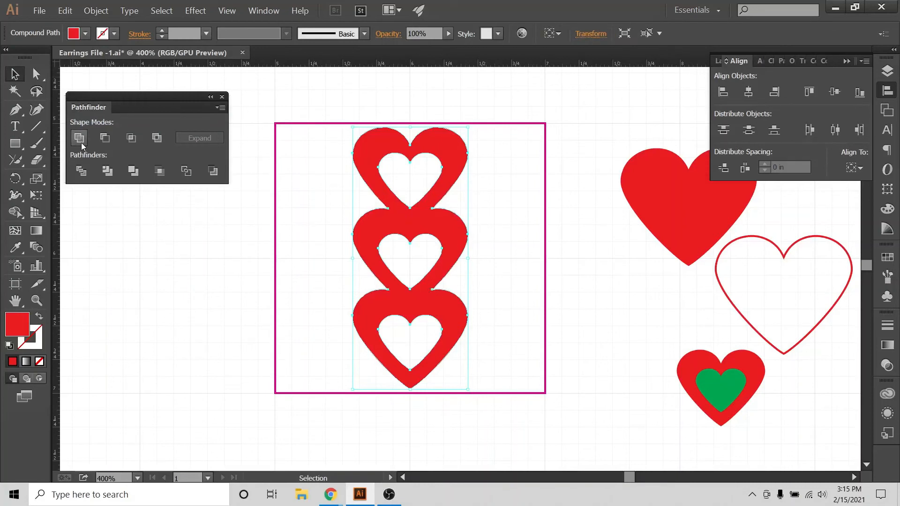
{"action": "left_click", "coordinate": [96, 10]}
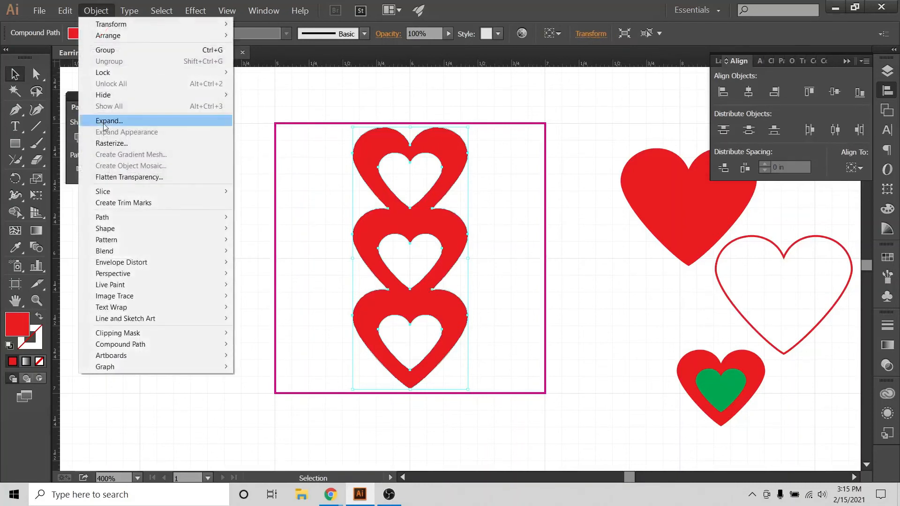
{"action": "left_click", "coordinate": [71, 140]}
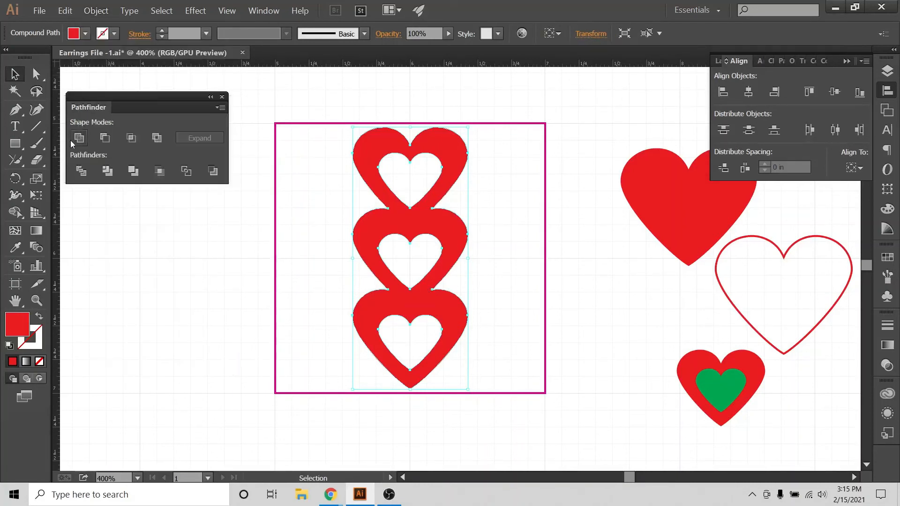
{"action": "left_click", "coordinate": [513, 170]}
{"action": "left_click", "coordinate": [445, 153]}
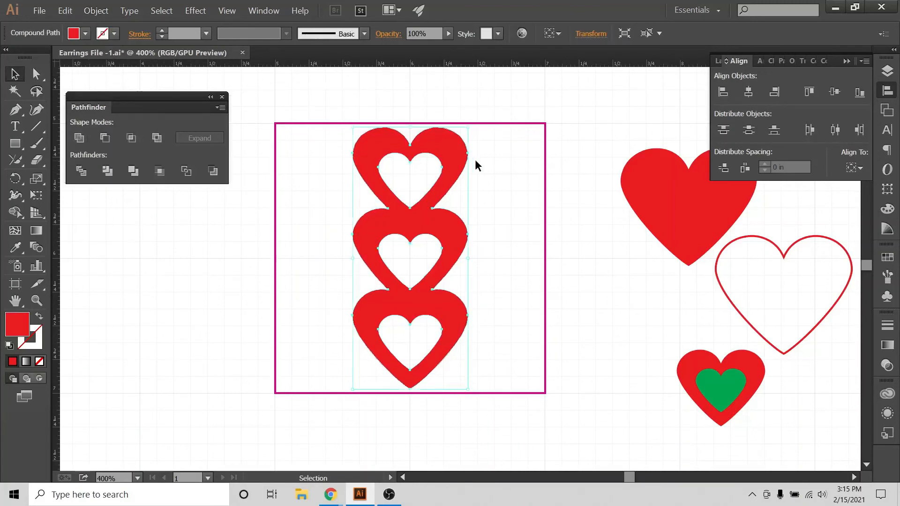
{"action": "left_click", "coordinate": [504, 169]}
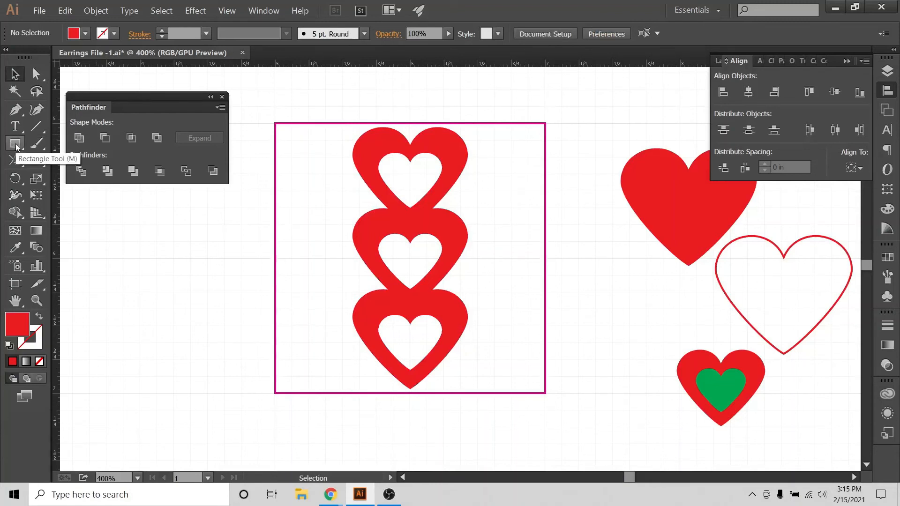
Step: Draw a red circle about 0.22 in wide with the Ellipse tool, centred over the notch of the top heart
{"action": "left_click_drag", "start_coordinate": [16, 147], "coordinate": [89, 177]}
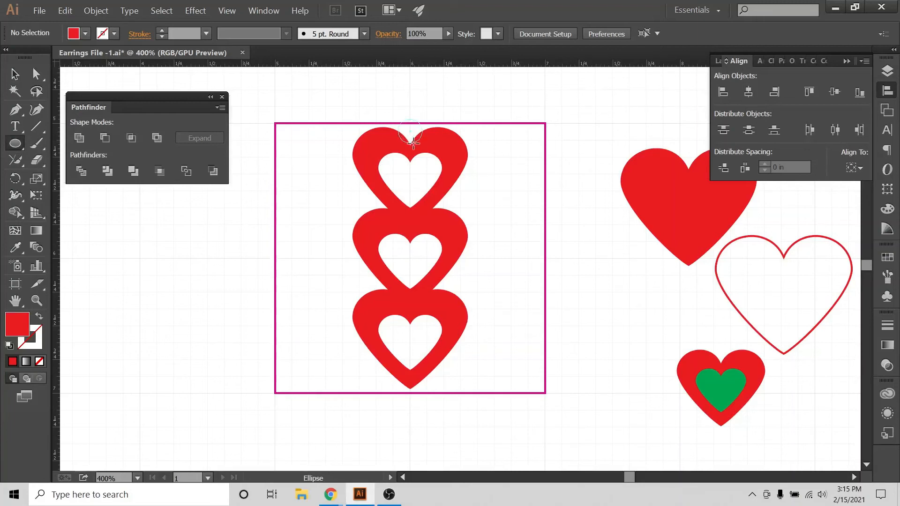
{"action": "left_click_drag", "start_coordinate": [410, 133], "coordinate": [414, 146]}
{"action": "key", "text": "v"}
{"action": "left_click", "coordinate": [312, 113]}
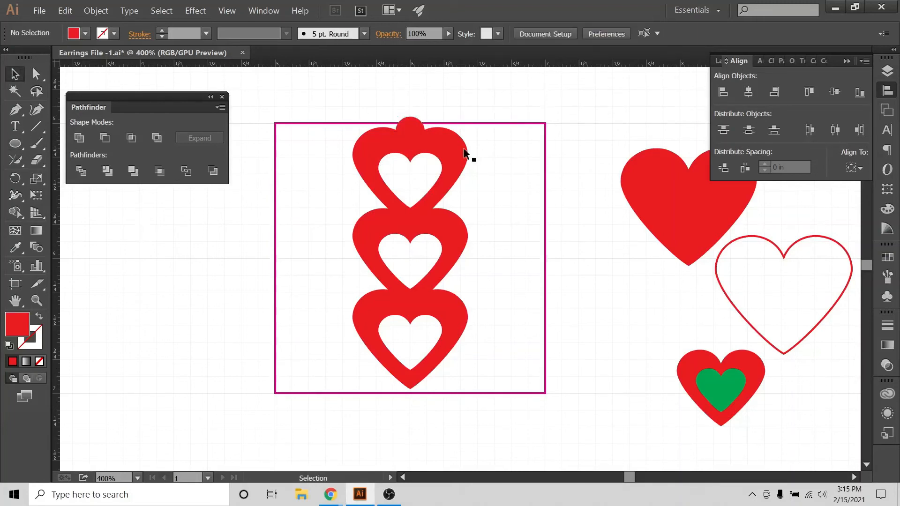
{"action": "left_click_drag", "start_coordinate": [415, 98], "coordinate": [410, 350]}
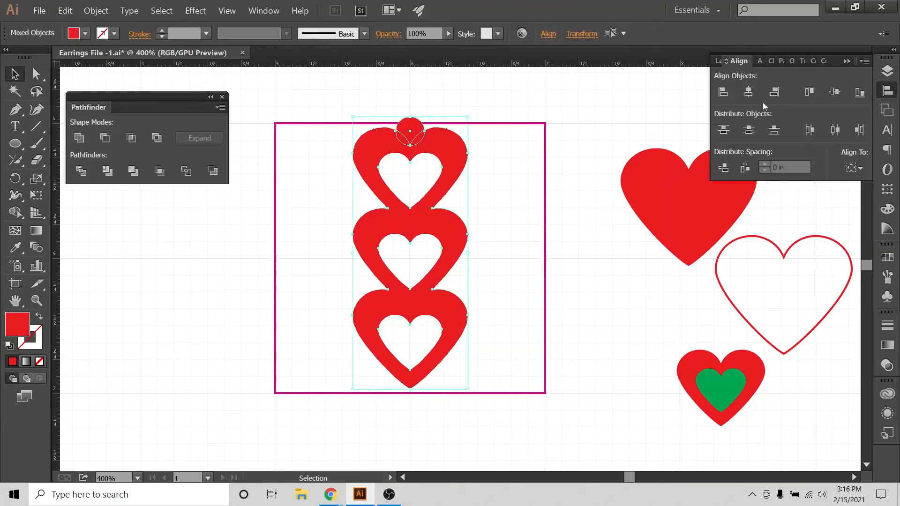
{"action": "left_click", "coordinate": [424, 91]}
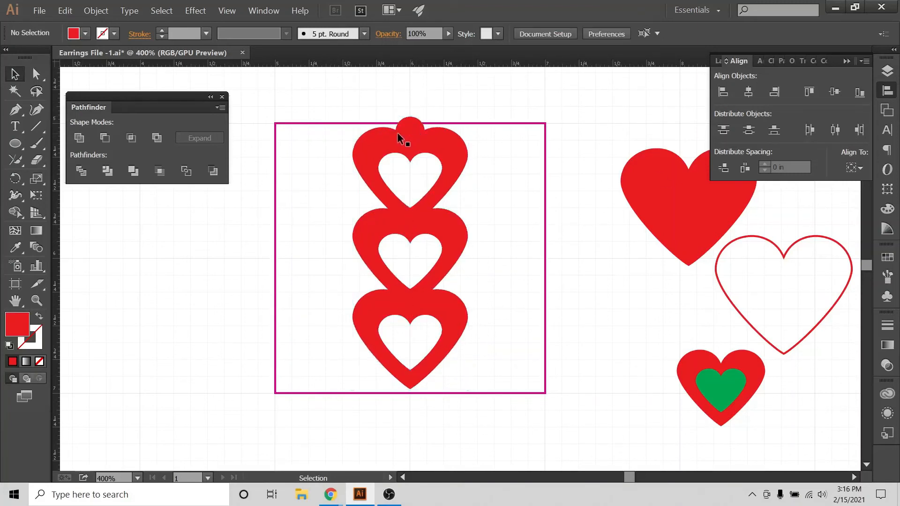
Step: Create a dark blue circle 0.1 in wide and 0.1 in high in the empty space beside the guide square
{"action": "left_click", "coordinate": [13, 146]}
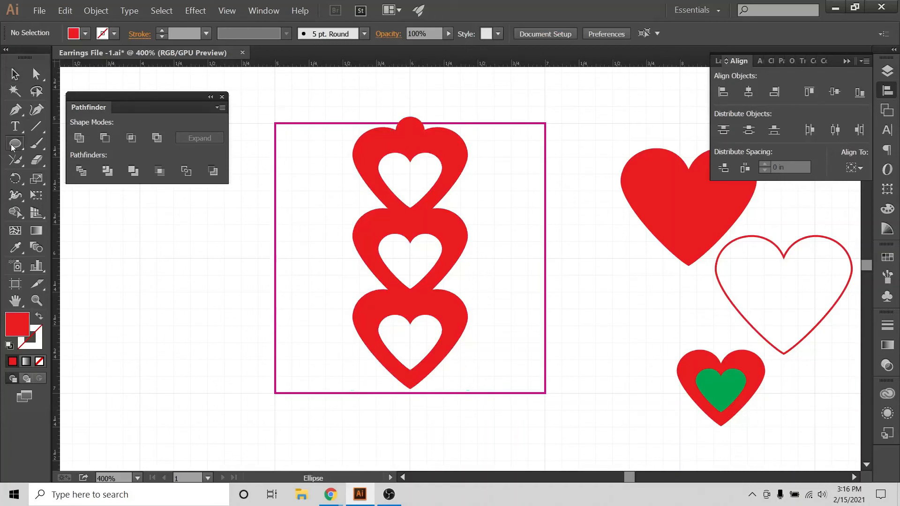
{"action": "left_click", "coordinate": [89, 33]}
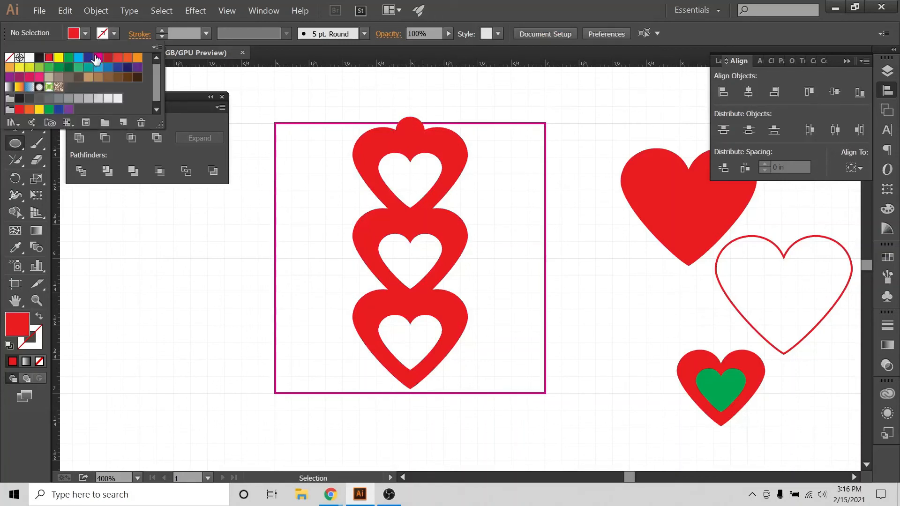
{"action": "left_click", "coordinate": [127, 69]}
{"action": "left_click", "coordinate": [575, 160]}
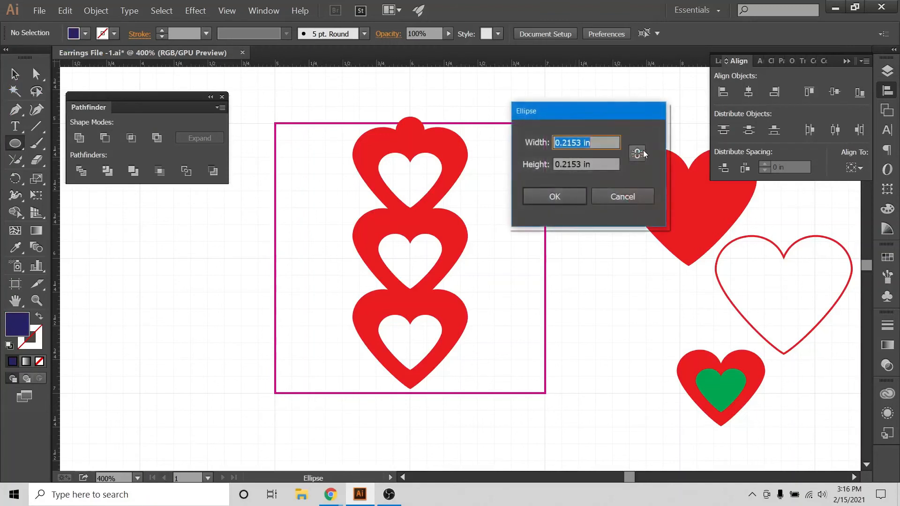
{"action": "type", "text": ".10"}
{"action": "key", "text": "Tab"}
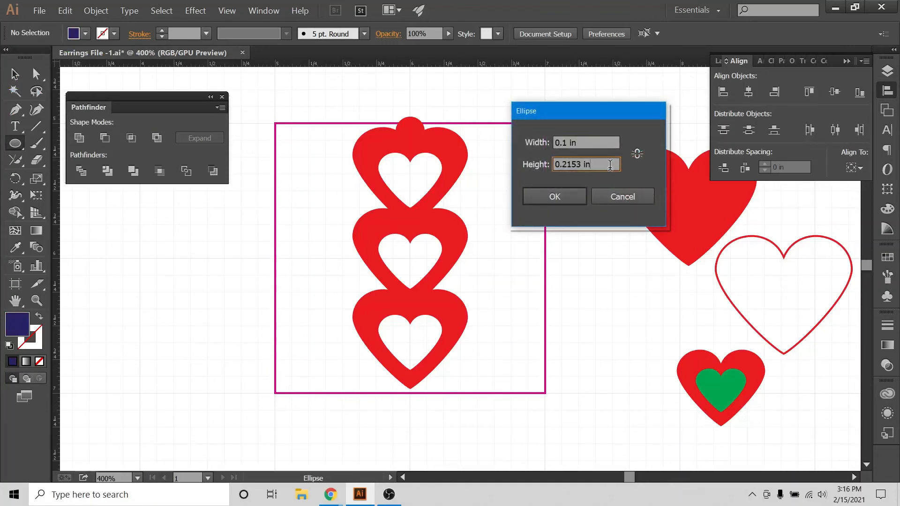
{"action": "type", "text": ".10"}
{"action": "left_click", "coordinate": [543, 195]}
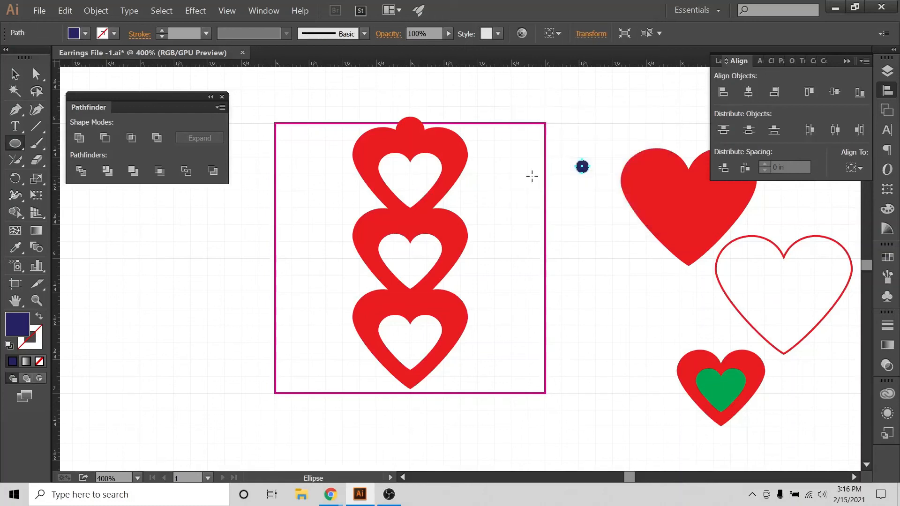
{"action": "left_click", "coordinate": [14, 74]}
{"action": "left_click", "coordinate": [282, 89]}
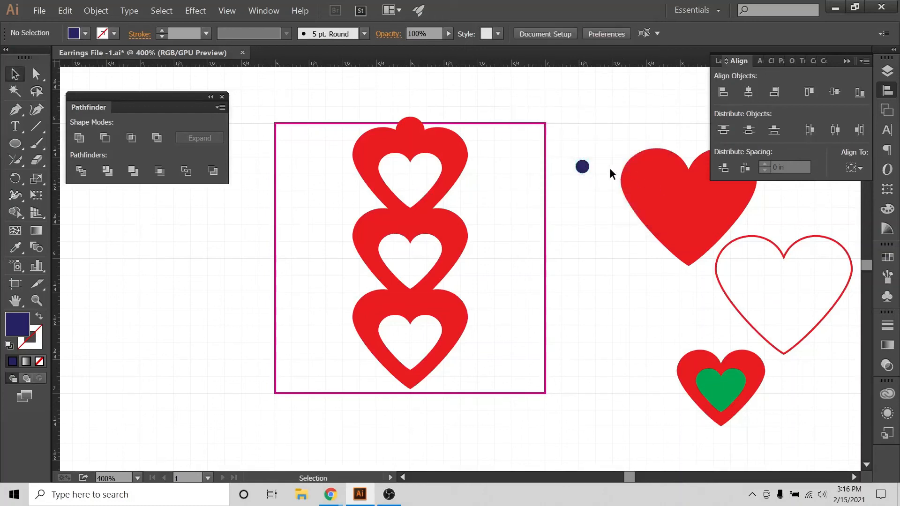
Step: Move the dark blue circle onto the red circle and centre both circles and the heart chain horizontally on the artboard
{"action": "left_click_drag", "start_coordinate": [583, 169], "coordinate": [410, 137]}
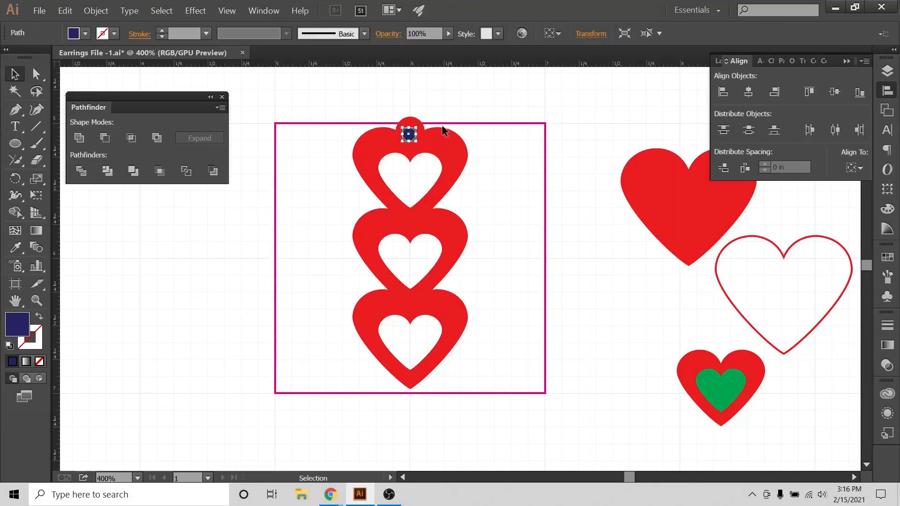
{"action": "left_click_drag", "start_coordinate": [440, 88], "coordinate": [350, 391]}
{"action": "left_click", "coordinate": [854, 167]}
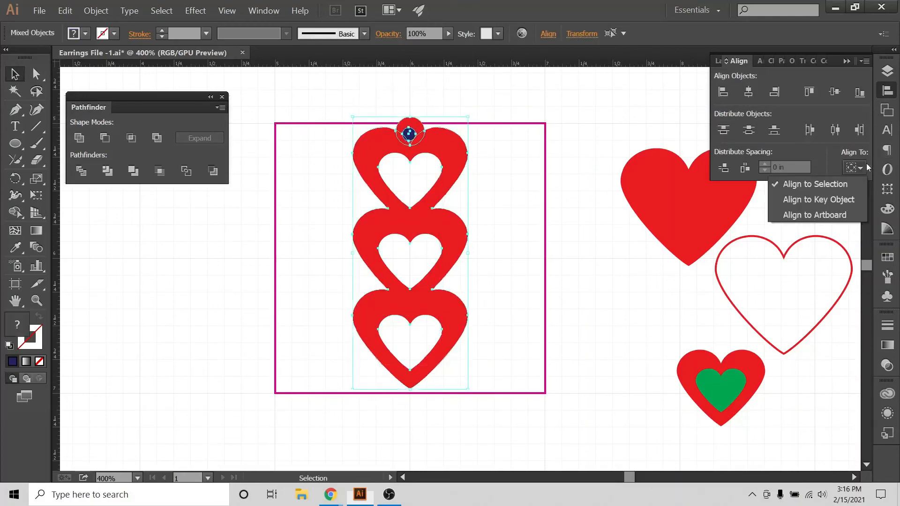
{"action": "left_click", "coordinate": [844, 213]}
{"action": "left_click", "coordinate": [747, 96]}
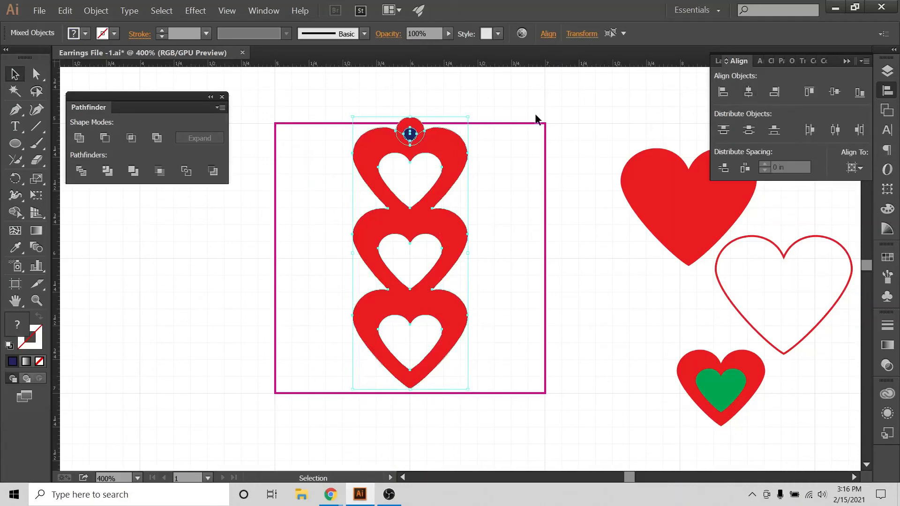
{"action": "left_click", "coordinate": [565, 115]}
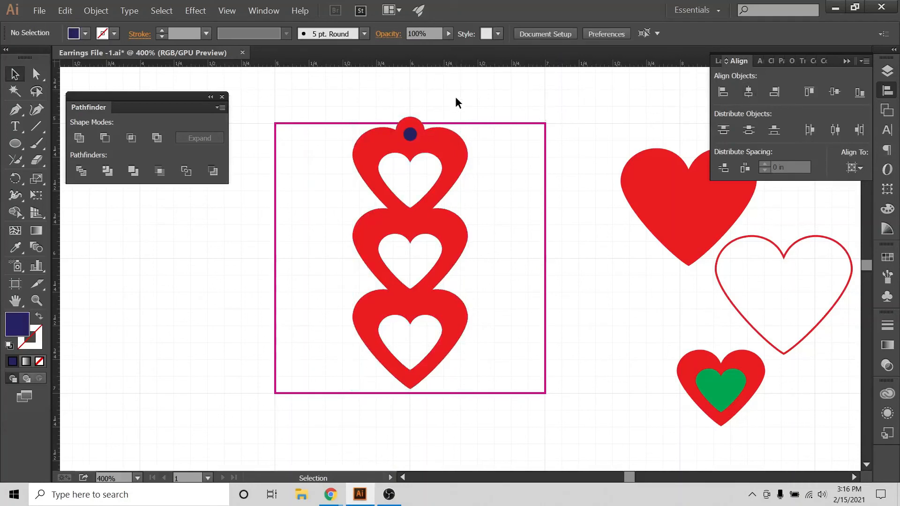
Step: Enlarge the red circle slightly and shift it down so it surrounds the dark blue circle evenly
{"action": "left_click", "coordinate": [411, 125]}
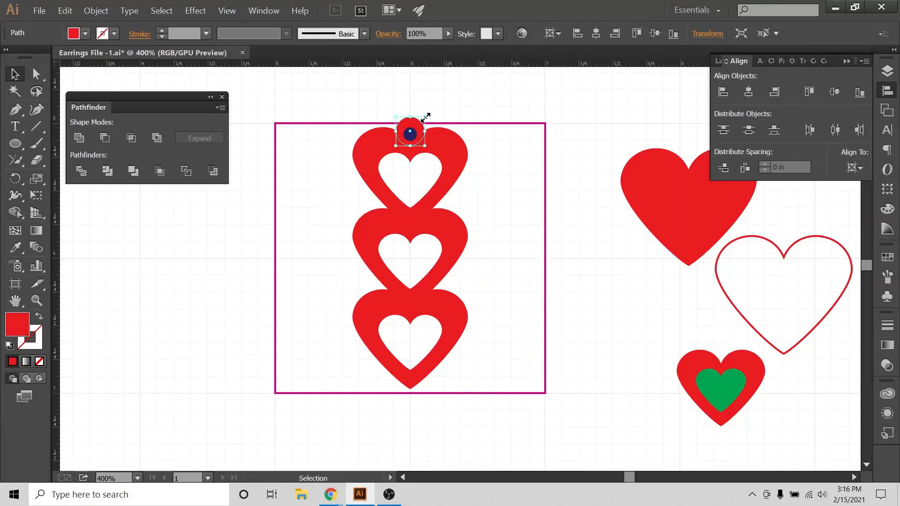
{"action": "left_click", "coordinate": [453, 112]}
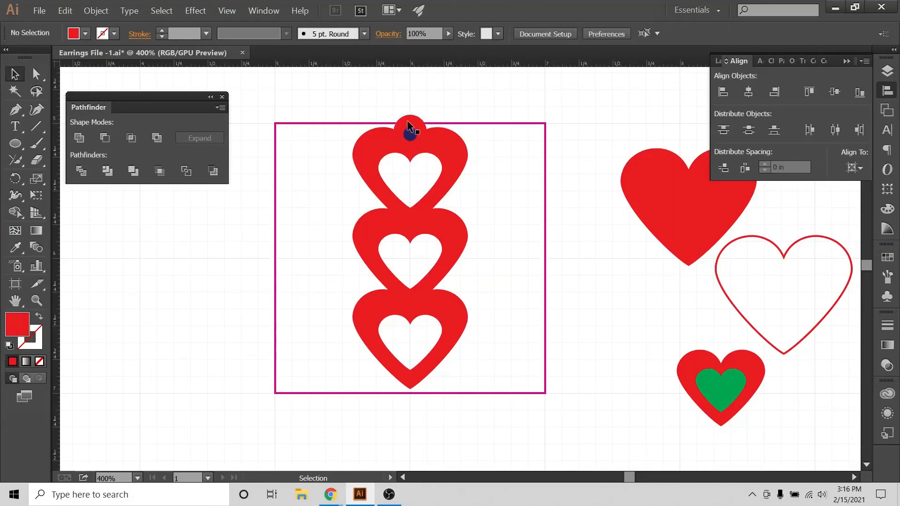
{"action": "left_click", "coordinate": [408, 123]}
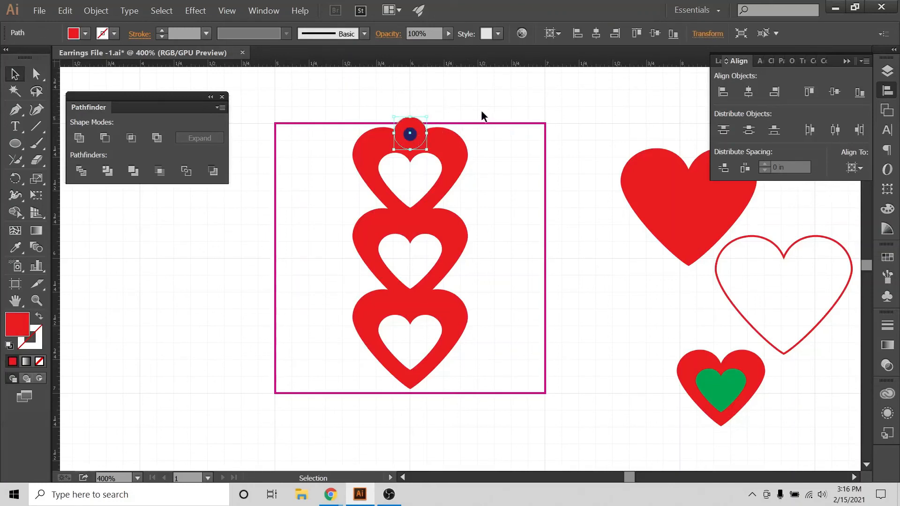
{"action": "left_click", "coordinate": [483, 116]}
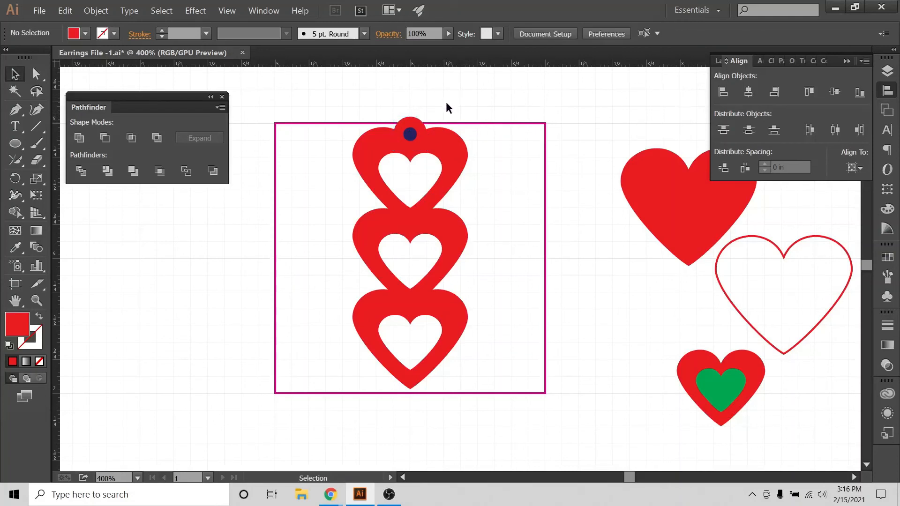
Step: Centre the heart chain, the enlarged red circle and the dark blue circle horizontally on the artboard, then deselect them
{"action": "left_click_drag", "start_coordinate": [444, 100], "coordinate": [363, 415]}
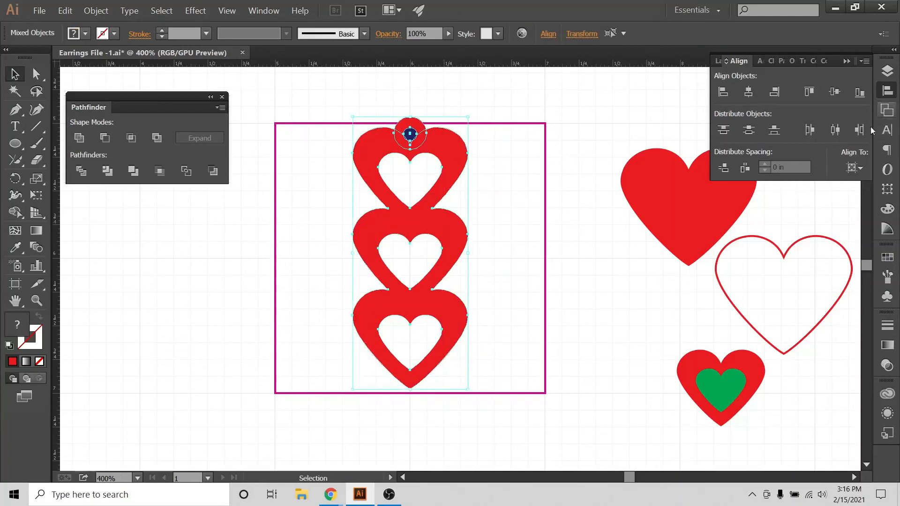
{"action": "left_click", "coordinate": [854, 167]}
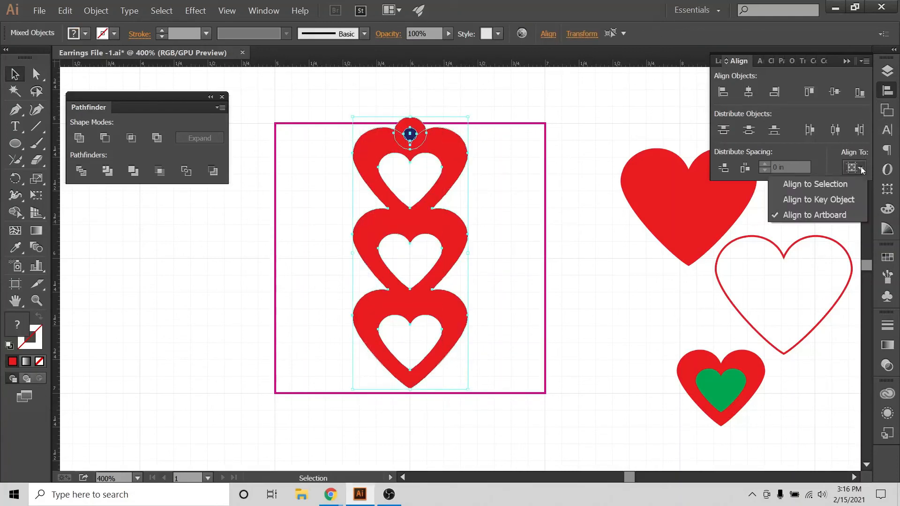
{"action": "left_click", "coordinate": [749, 97]}
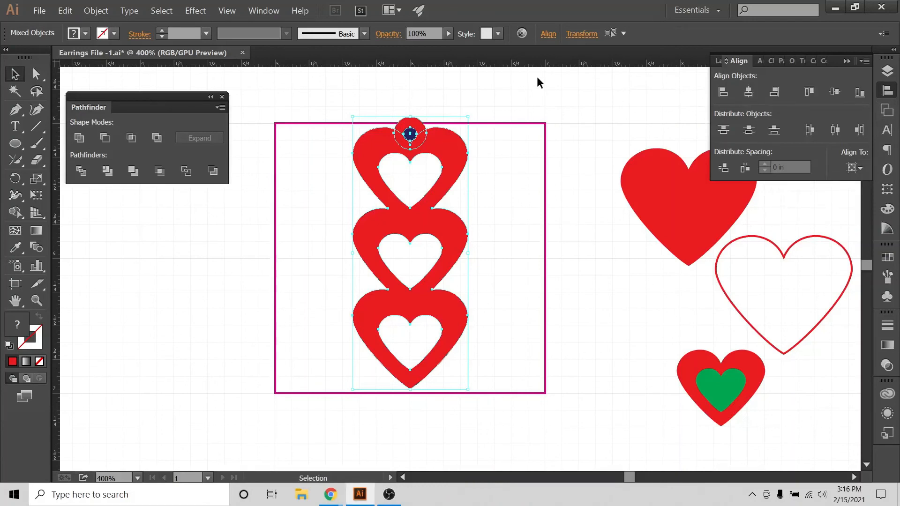
{"action": "left_click", "coordinate": [489, 108]}
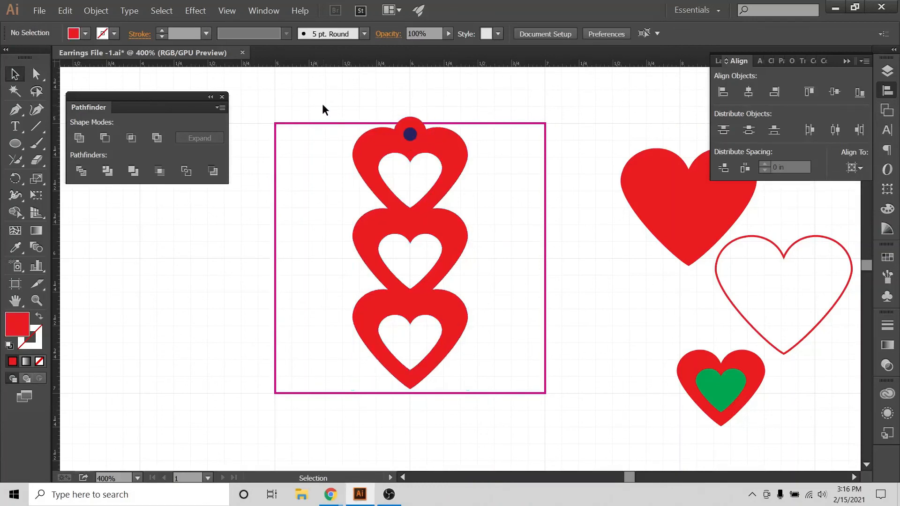
{"action": "key", "text": "ctrl+minus"}
{"action": "key", "text": "ctrl+minus"}
{"action": "key", "text": "ctrl+minus"}
{"action": "key", "text": "ctrl+plus"}
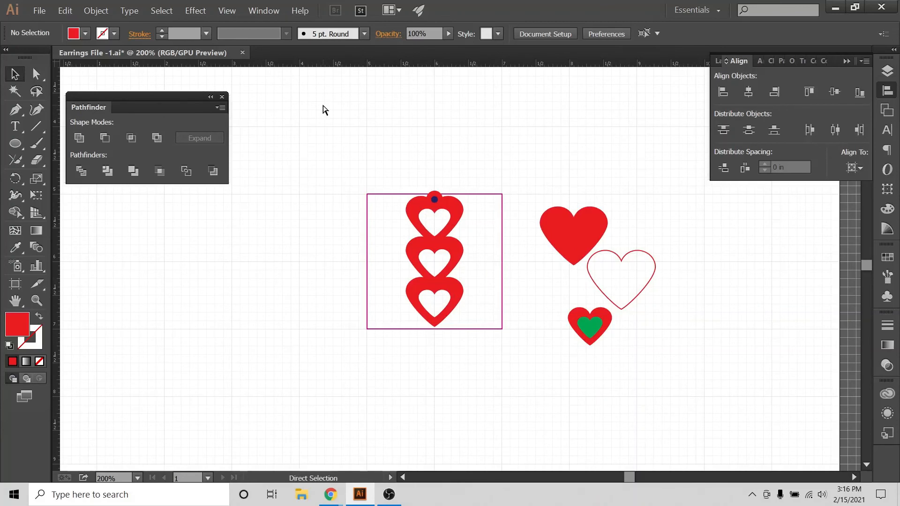
{"action": "key", "text": "ctrl+plus"}
{"action": "key", "text": "ctrl+plus"}
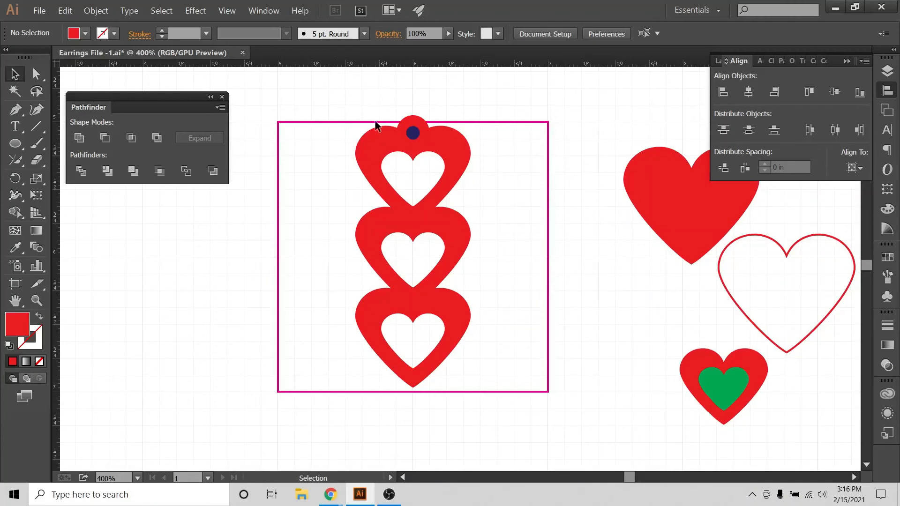
{"action": "left_click_drag", "start_coordinate": [361, 106], "coordinate": [479, 409]}
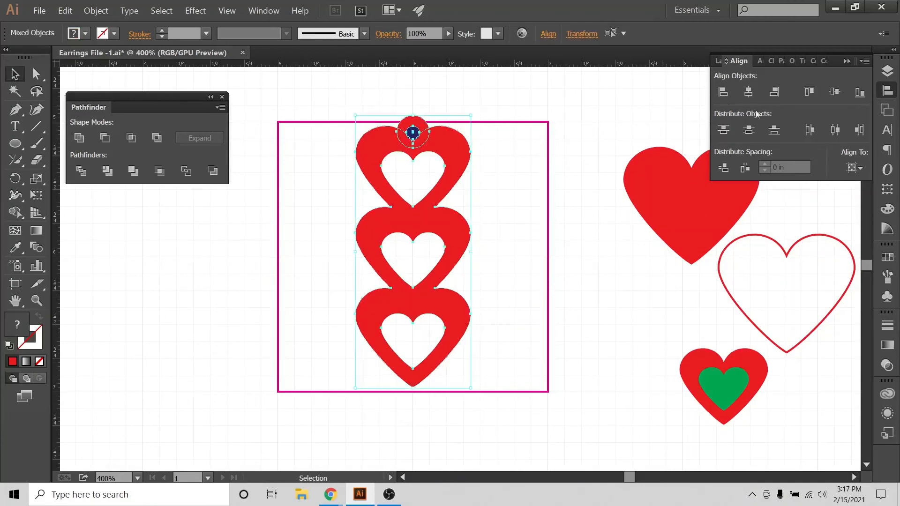
{"action": "left_click", "coordinate": [854, 168]}
{"action": "left_click", "coordinate": [748, 92]}
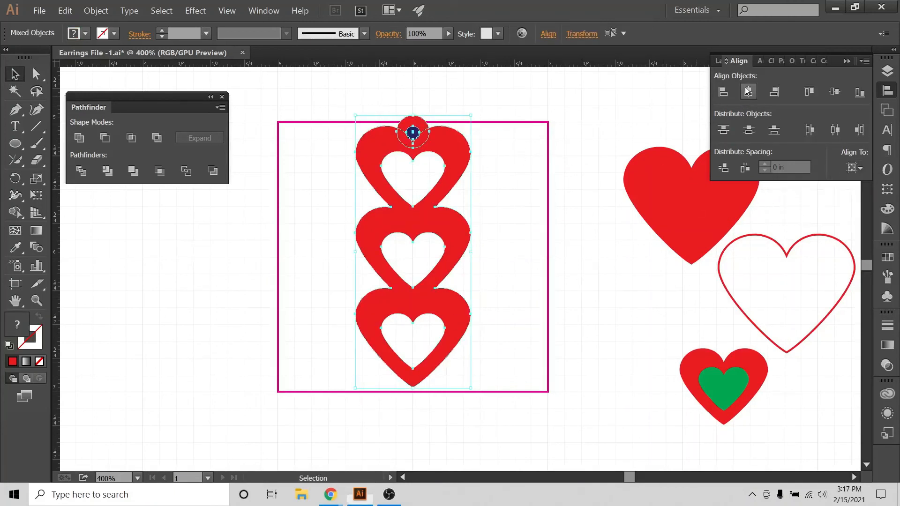
{"action": "left_click", "coordinate": [474, 94]}
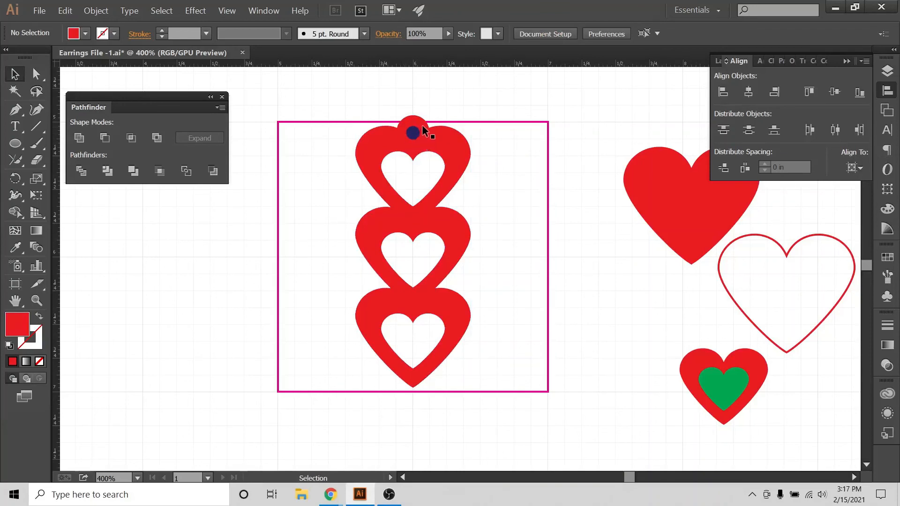
Step: Expand the red circle and the heart chain, unite them into one shape, and deselect it
{"action": "left_click", "coordinate": [422, 126]}
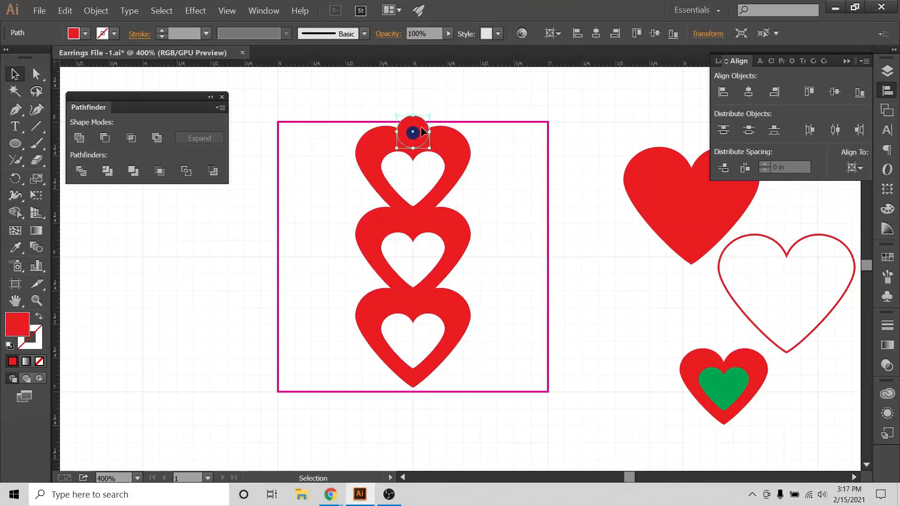
{"action": "left_click", "coordinate": [460, 104]}
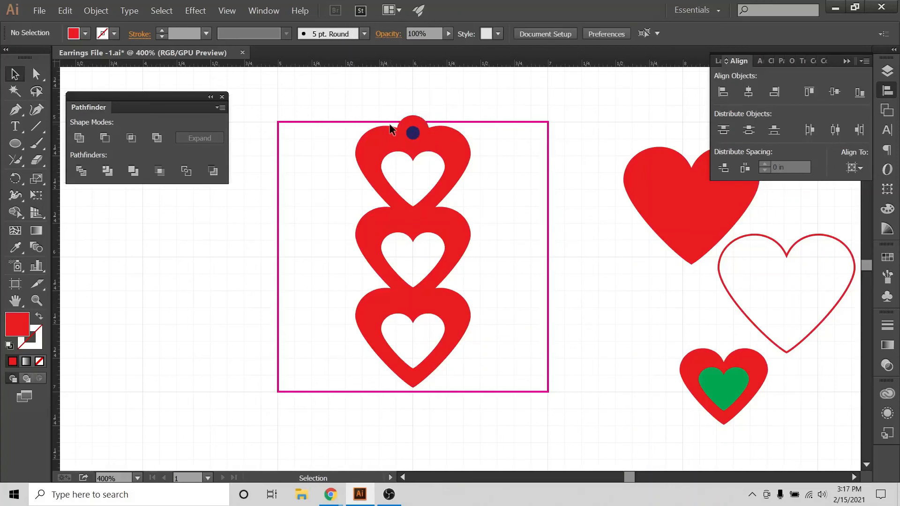
{"action": "left_click", "coordinate": [418, 124]}
{"action": "left_click", "coordinate": [449, 135], "text": "shift"}
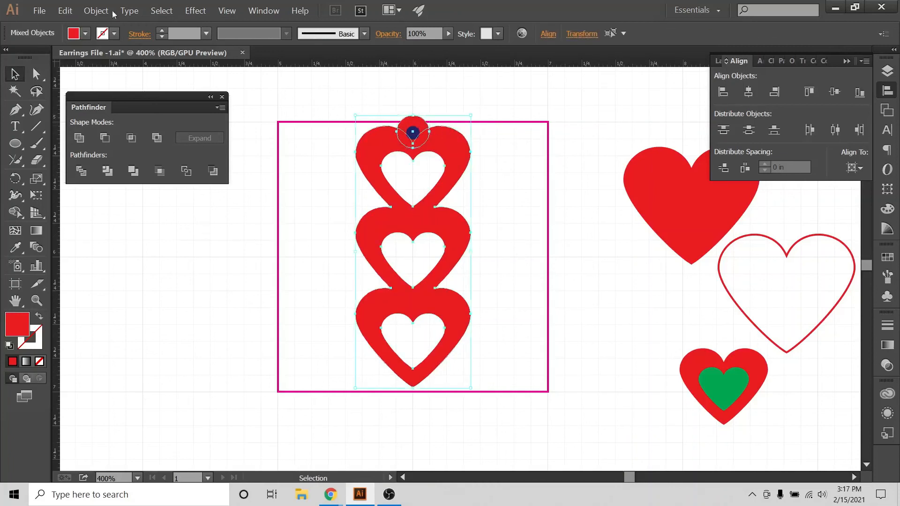
{"action": "left_click", "coordinate": [87, 10]}
{"action": "left_click", "coordinate": [104, 121]}
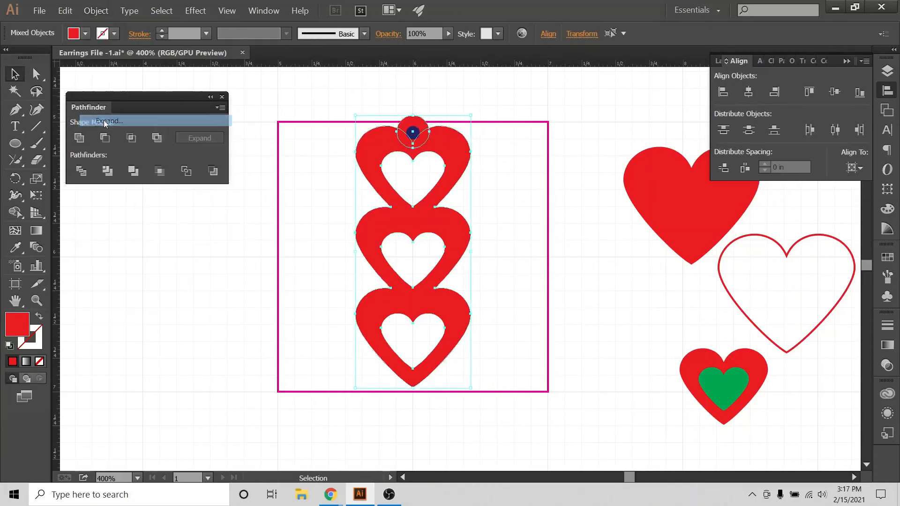
{"action": "left_click", "coordinate": [77, 140]}
{"action": "left_click", "coordinate": [247, 196]}
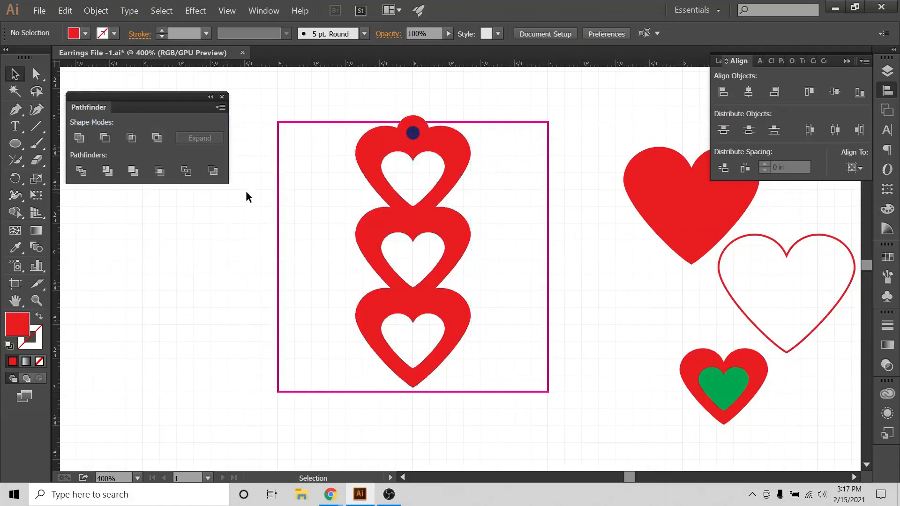
Step: Move the united heart chain out of the guide square as a check and undo the move
{"action": "left_click_drag", "start_coordinate": [470, 154], "coordinate": [206, 240]}
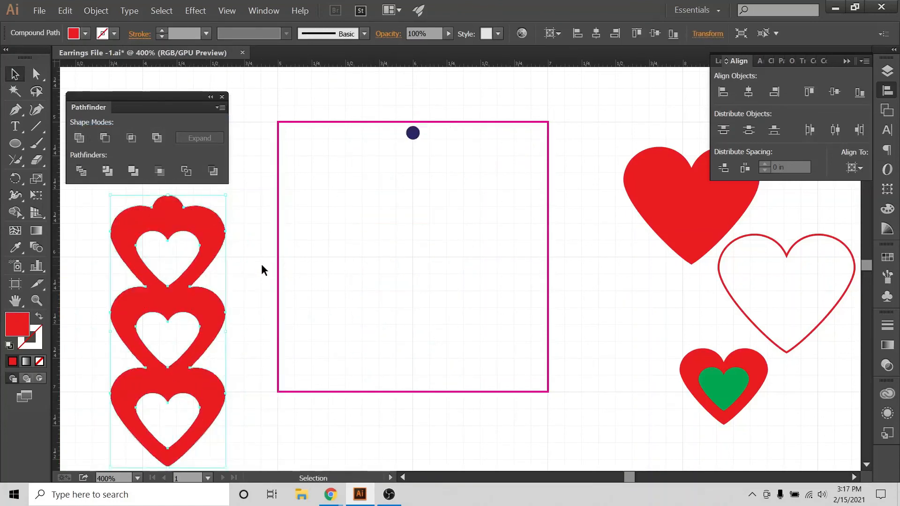
{"action": "key", "text": "ctrl+z"}
{"action": "key", "text": "ctrl+z"}
{"action": "key", "text": "ctrl+z"}
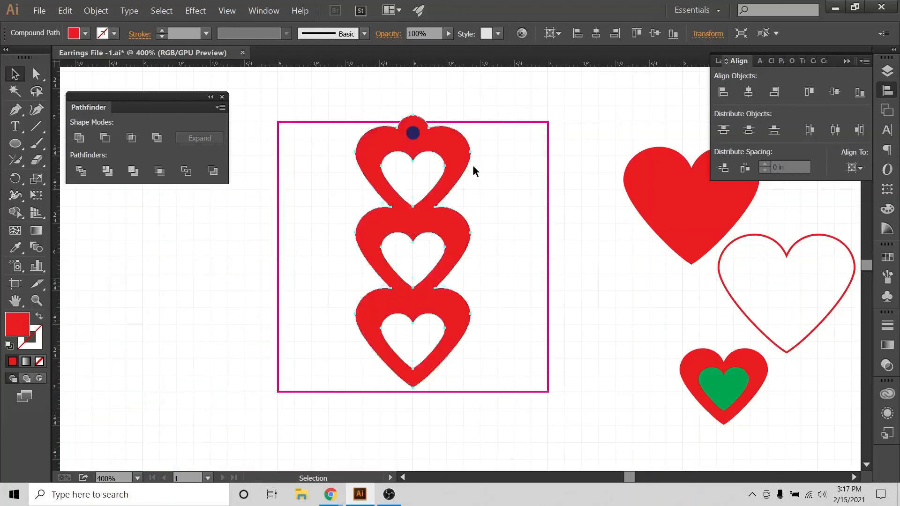
{"action": "left_click", "coordinate": [474, 166]}
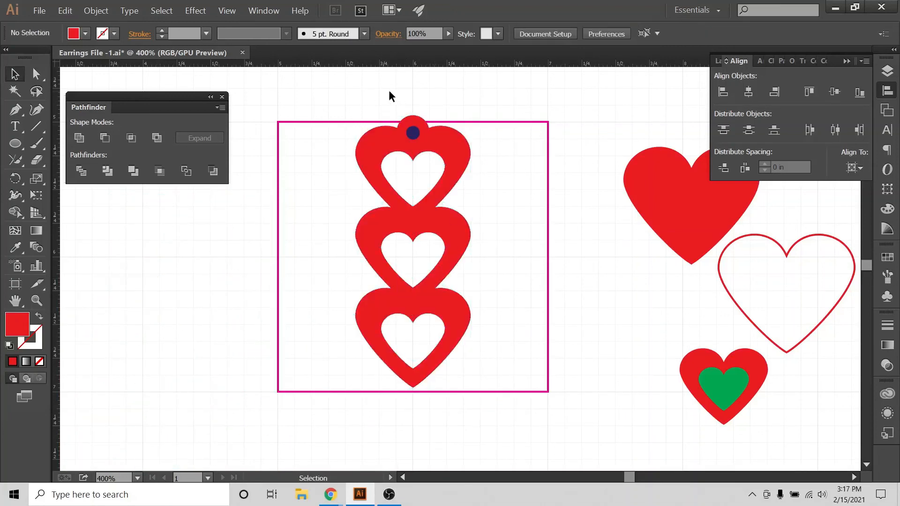
Step: Subtract the dark blue circle from the united heart chain with Minus Front to cut the hanging hole
{"action": "left_click", "coordinate": [414, 132]}
{"action": "left_click", "coordinate": [457, 125]}
{"action": "left_click_drag", "start_coordinate": [445, 83], "coordinate": [328, 393]}
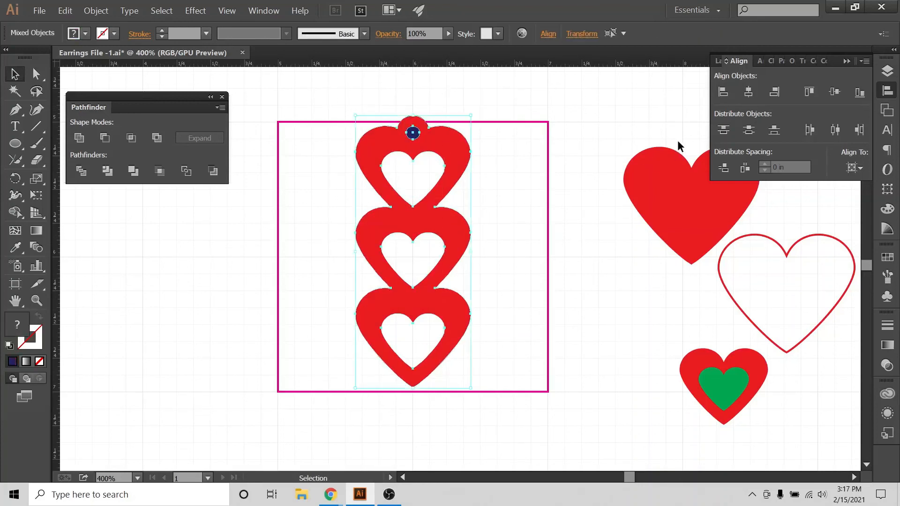
{"action": "left_click", "coordinate": [428, 100]}
{"action": "left_click_drag", "start_coordinate": [428, 100], "coordinate": [303, 387]}
{"action": "left_click", "coordinate": [458, 103]}
{"action": "left_click", "coordinate": [442, 156]}
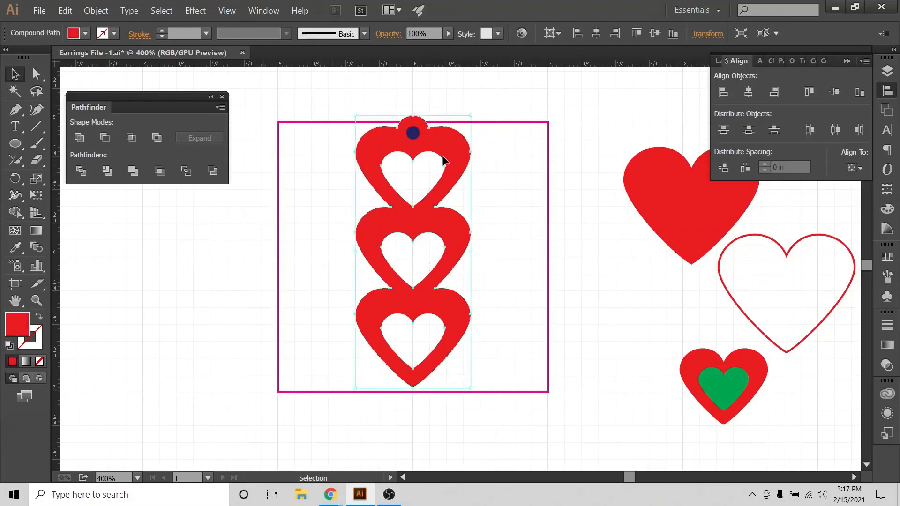
{"action": "left_click", "coordinate": [412, 133], "text": "shift"}
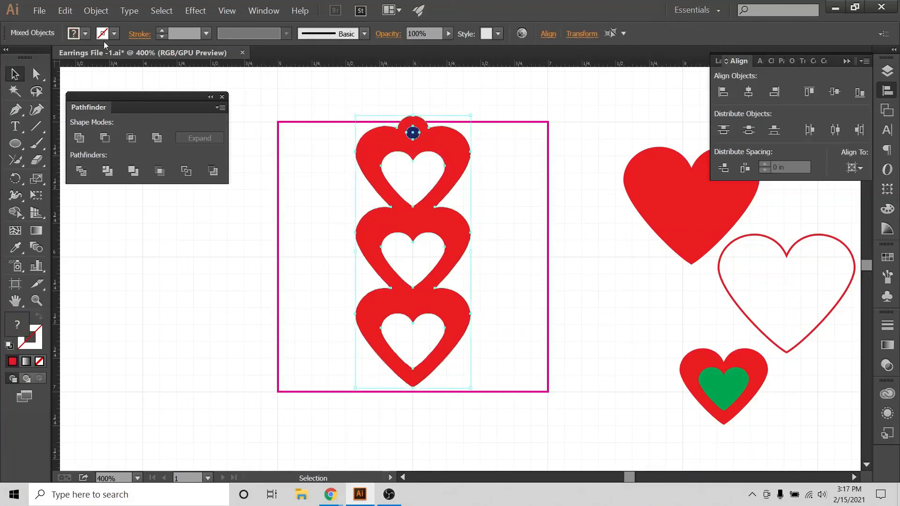
{"action": "left_click", "coordinate": [105, 138]}
{"action": "left_click", "coordinate": [215, 263]}
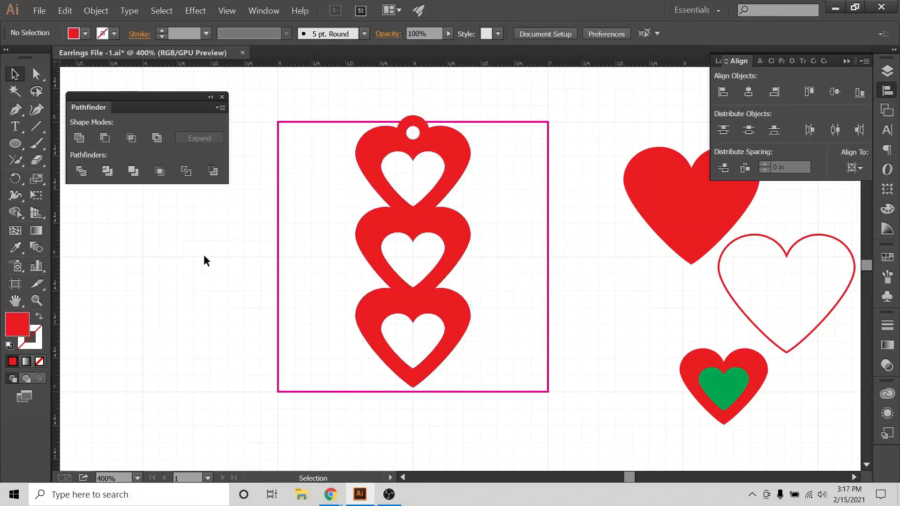
Step: Shift the heart earring down slightly so its hanging loop sits inside the guide square, and deselect it
{"action": "key", "text": "ctrl+minus"}
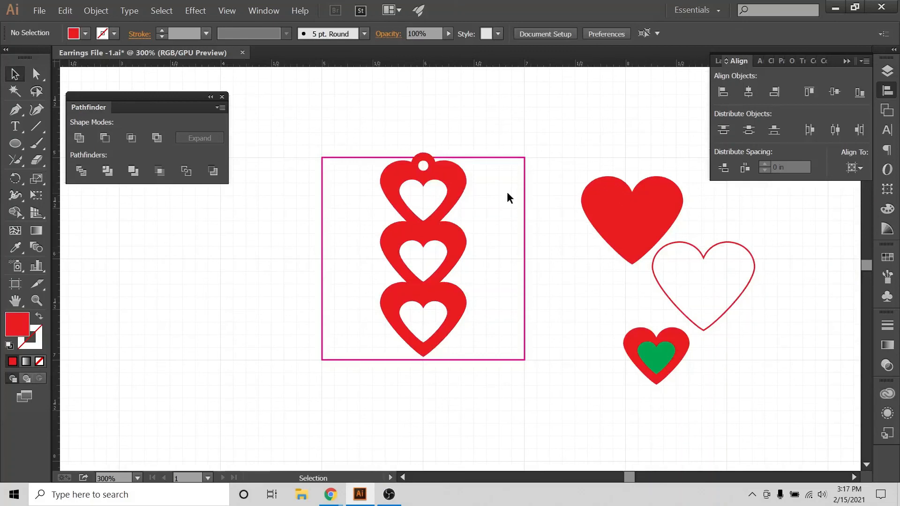
{"action": "left_click_drag", "start_coordinate": [466, 190], "coordinate": [462, 191]}
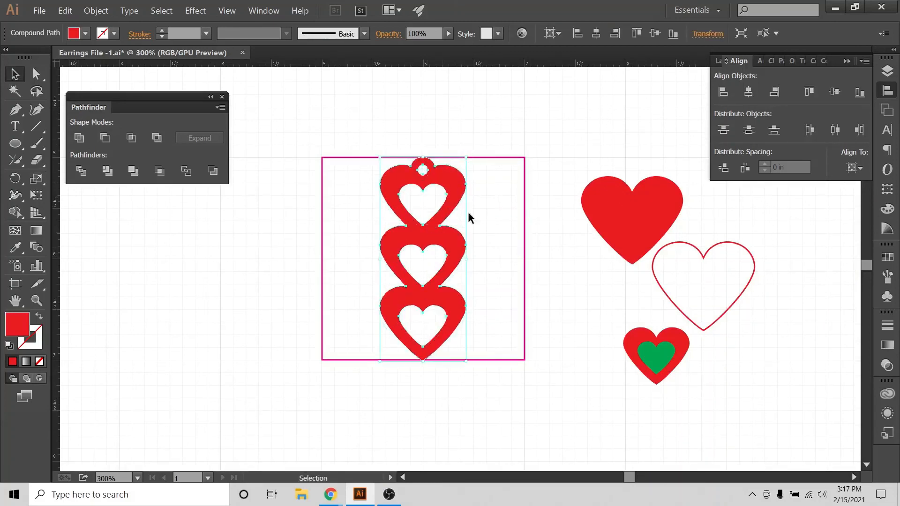
{"action": "left_click", "coordinate": [494, 390]}
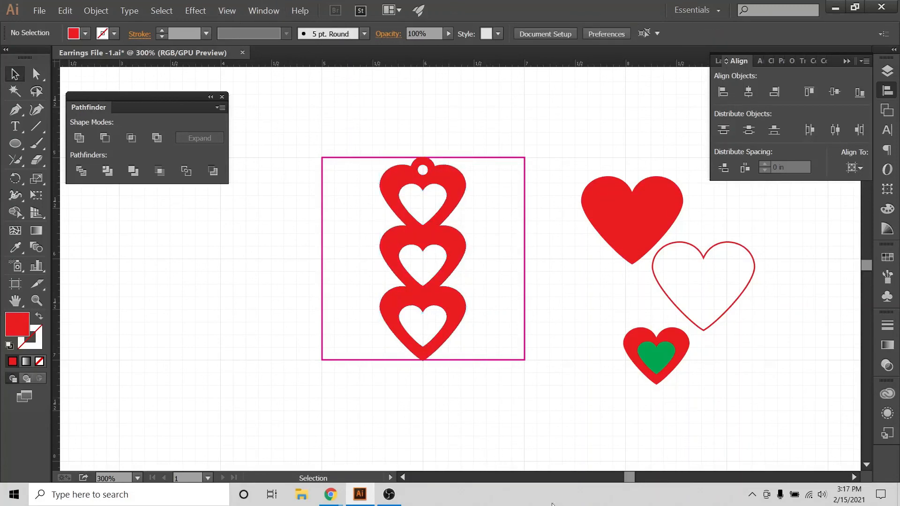
Step: Hide the grid and move the heart earring out of the guide square into the empty space beside it
{"action": "left_click", "coordinate": [227, 11]}
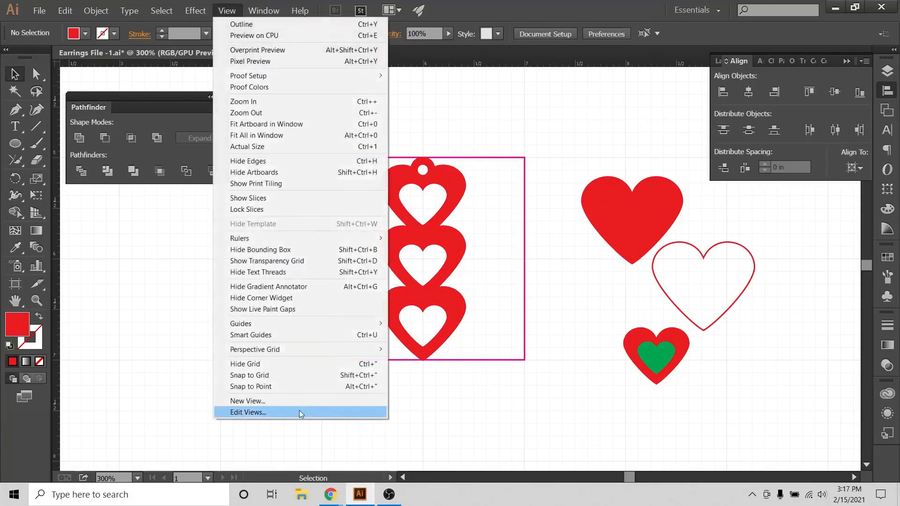
{"action": "left_click", "coordinate": [285, 365]}
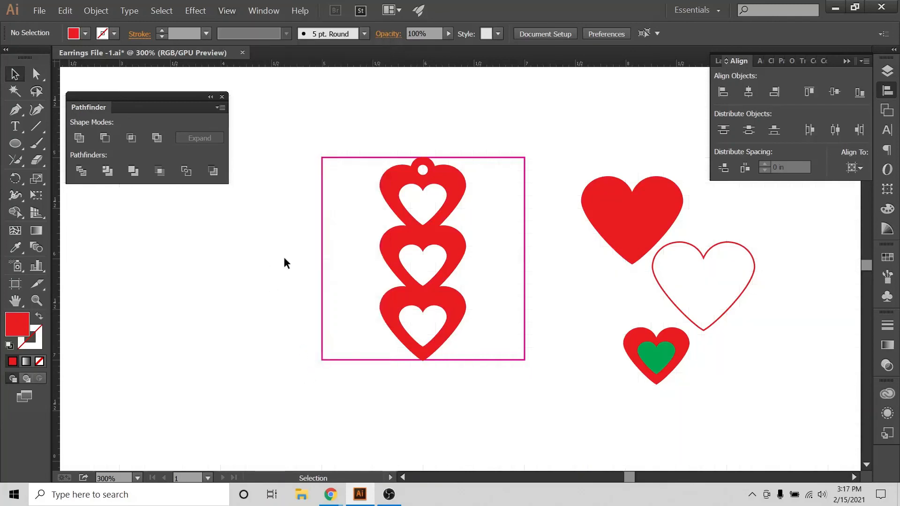
{"action": "left_click", "coordinate": [403, 478]}
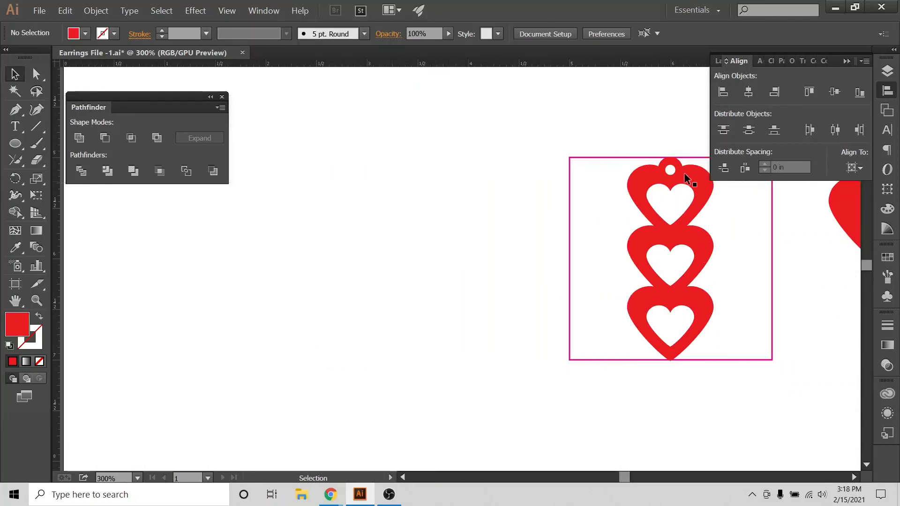
{"action": "left_click_drag", "start_coordinate": [683, 176], "coordinate": [420, 167]}
{"action": "left_click", "coordinate": [511, 122]}
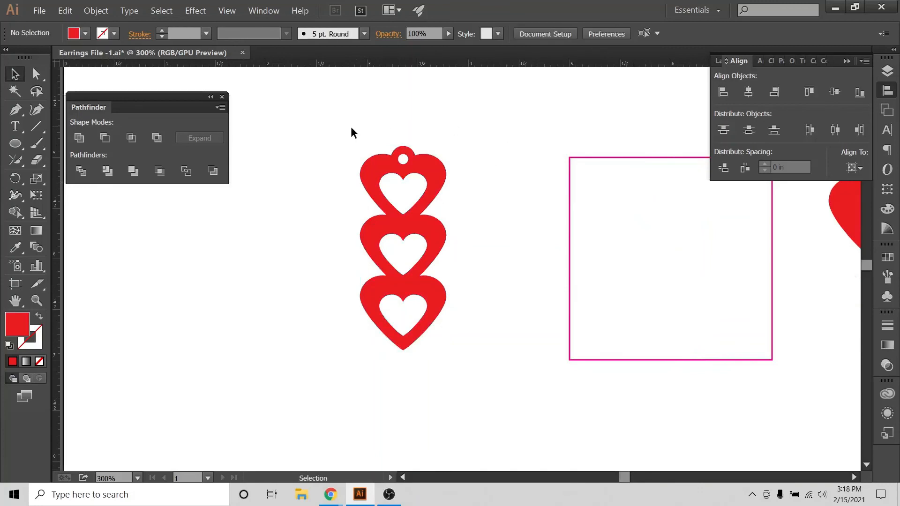
{"action": "left_click_drag", "start_coordinate": [316, 129], "coordinate": [528, 427]}
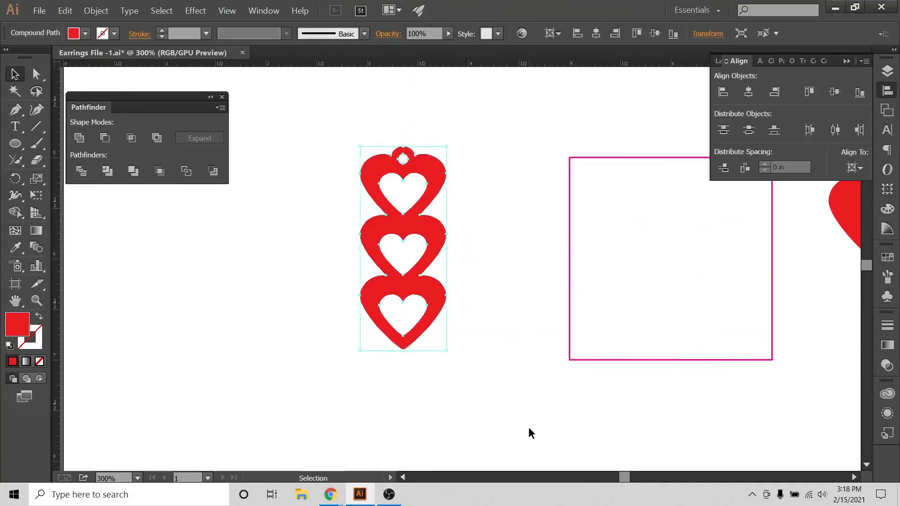
{"action": "left_click", "coordinate": [499, 320]}
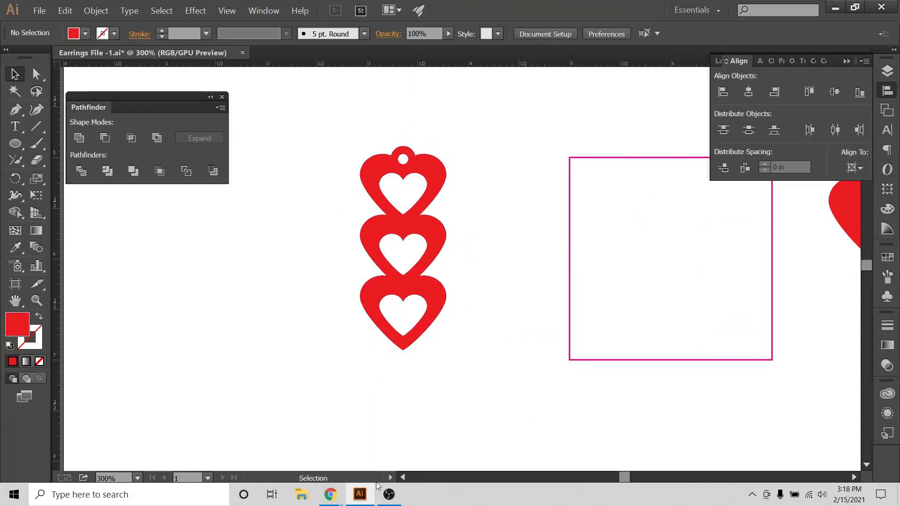
Step: Switch to Chrome to examine the Valentine and heart earring designs in the Etsy listings, and return to Illustrator
{"action": "mouse_move", "coordinate": [330, 501]}
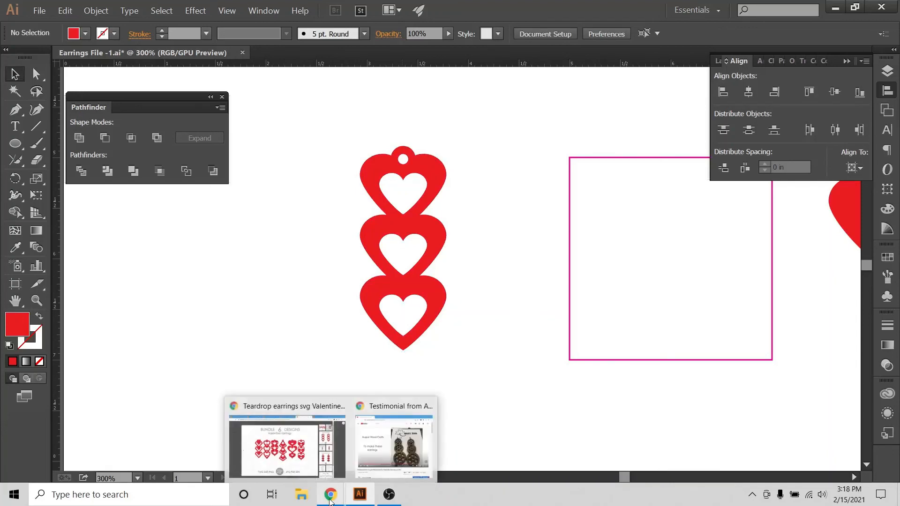
{"action": "left_click", "coordinate": [313, 437]}
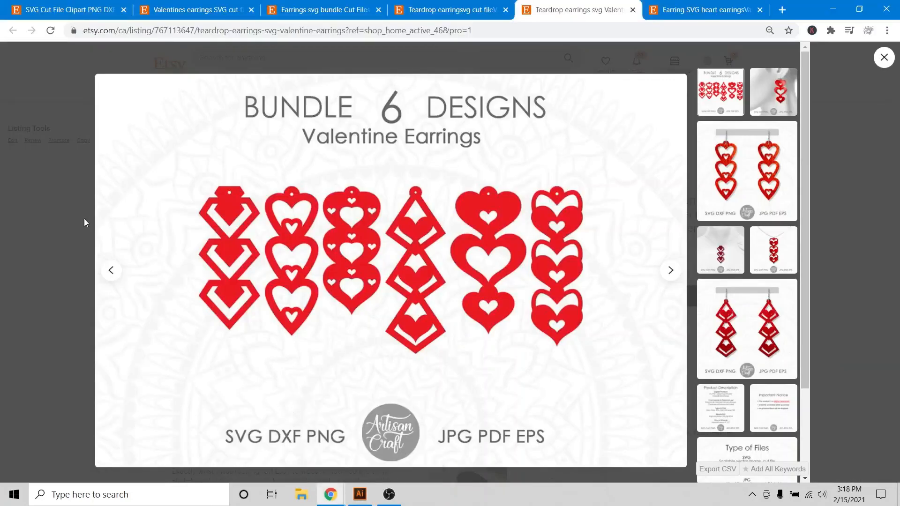
{"action": "left_click", "coordinate": [666, 9]}
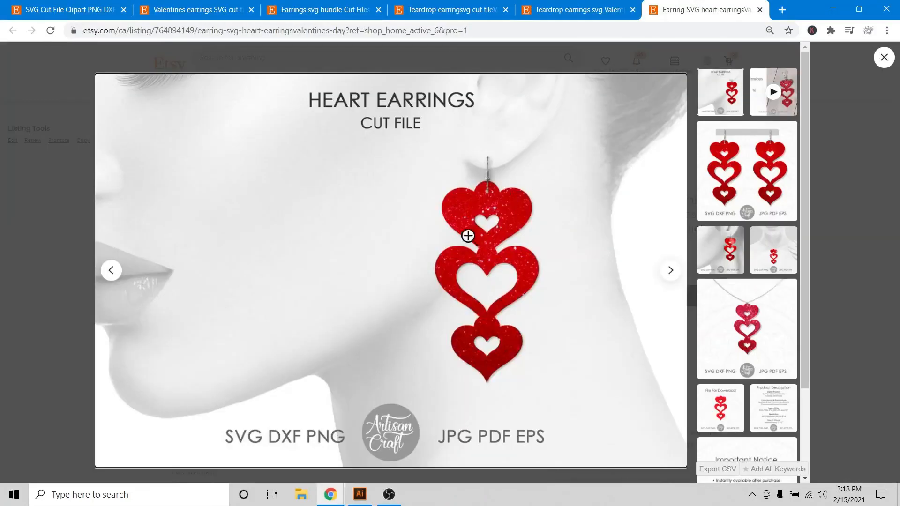
{"action": "left_click", "coordinate": [359, 495]}
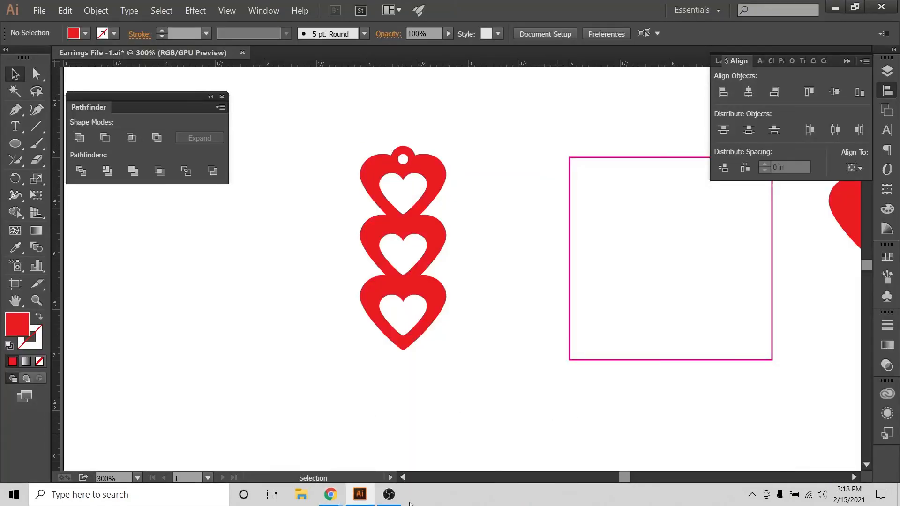
{"action": "mouse_move", "coordinate": [359, 494]}
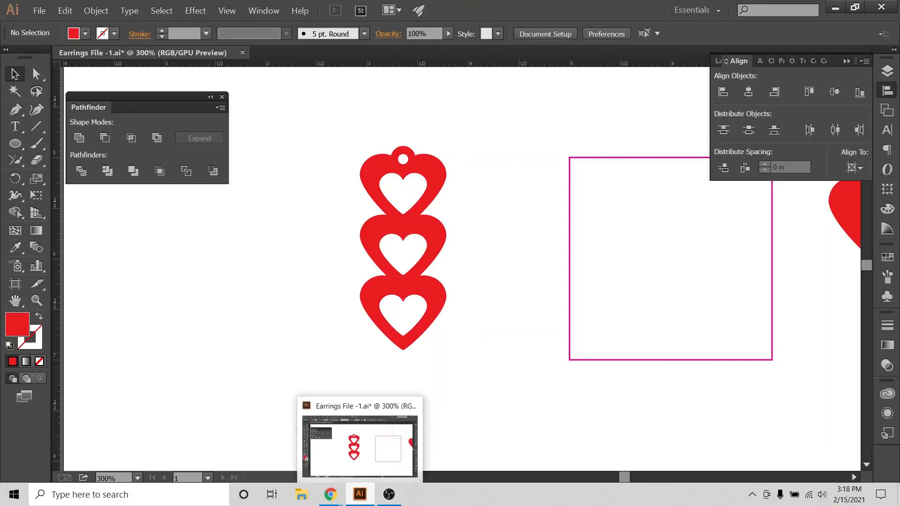